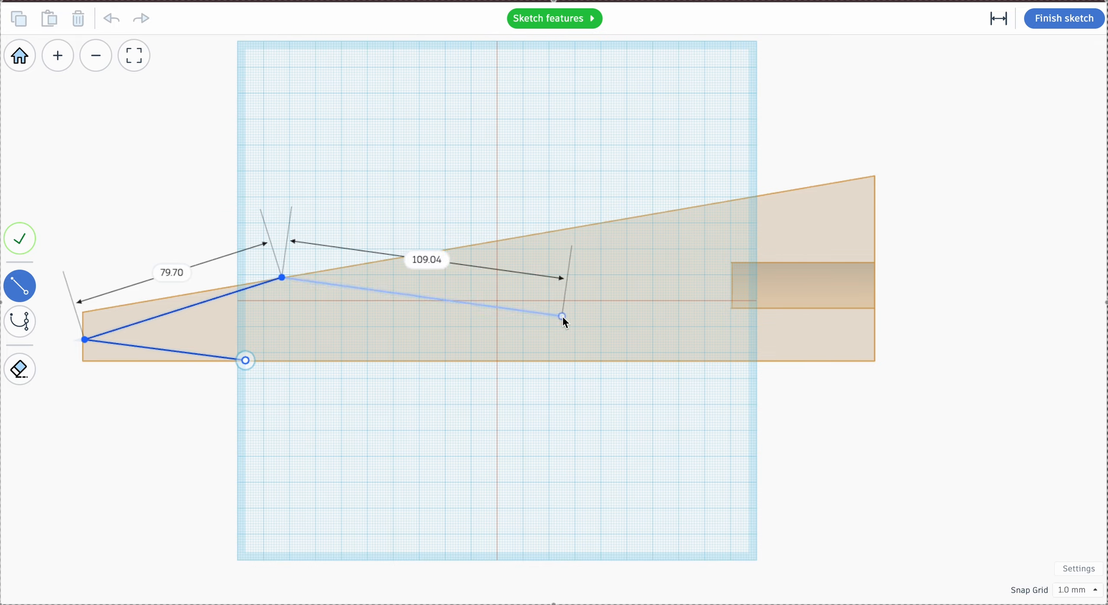
Draw the cutting profile across the wedge with a segment about 109 mm, one about 37 mm, a rising segment and a horizontal one to the tall end.
{"action": "left_click", "coordinate": [563, 316]}
{"action": "left_click", "coordinate": [643, 265]}
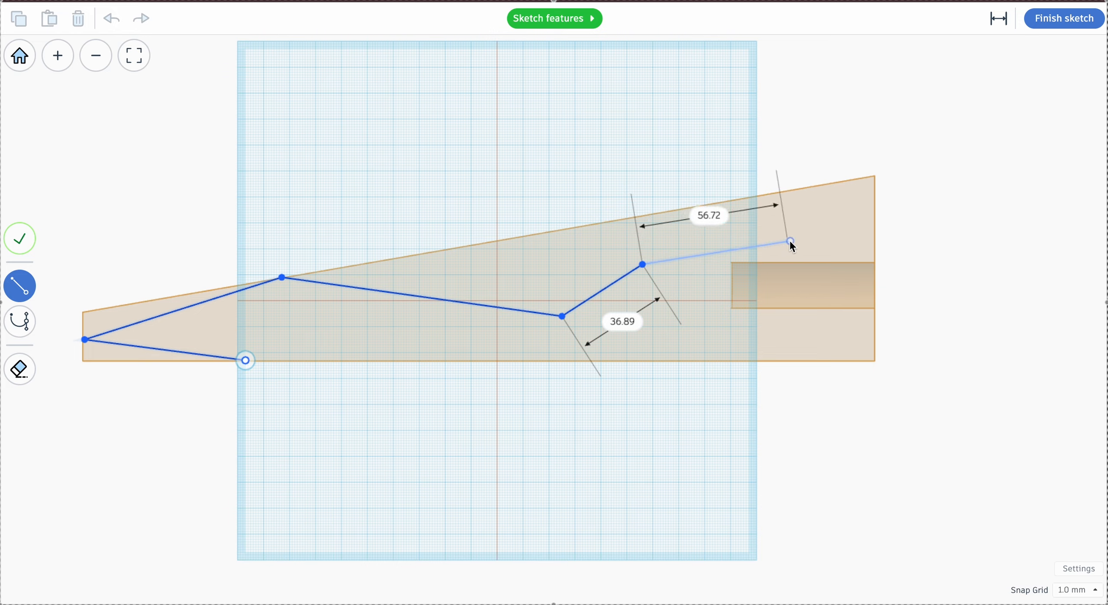
{"action": "left_click", "coordinate": [795, 236]}
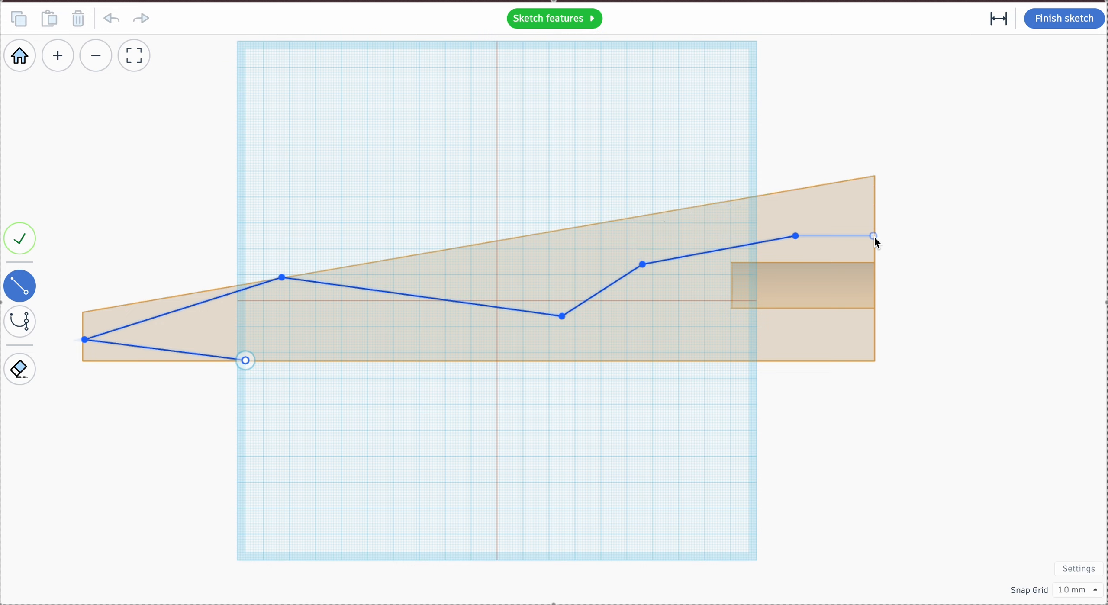
{"action": "left_click", "coordinate": [876, 236]}
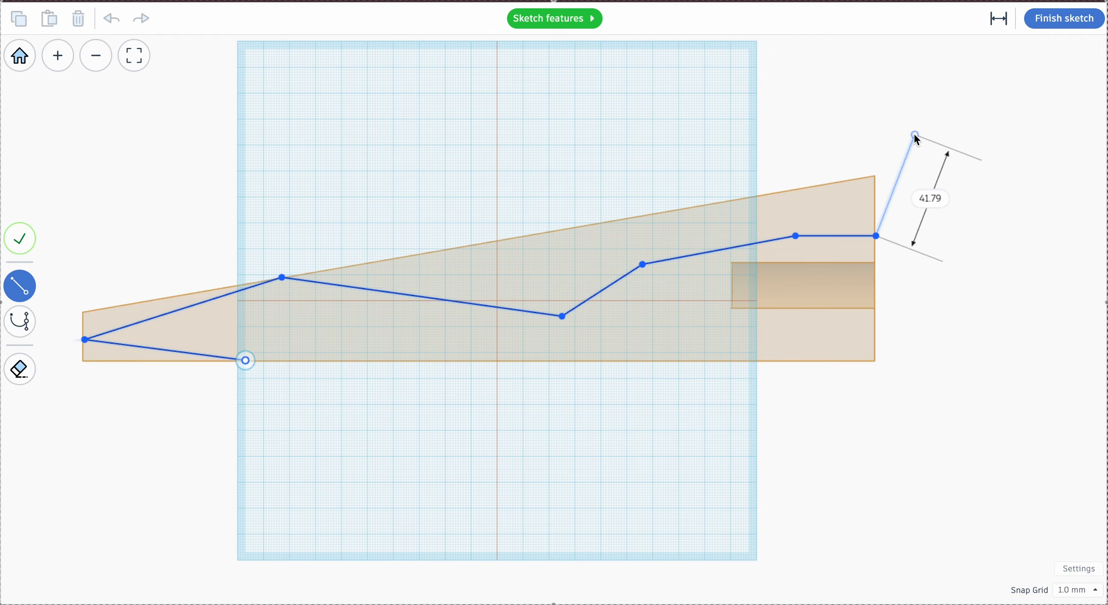
Enclose the area above the wedge with segments about 42, 333 and 63 mm long, close the outline at its start point and finish the sketch.
{"action": "left_click", "coordinate": [916, 135]}
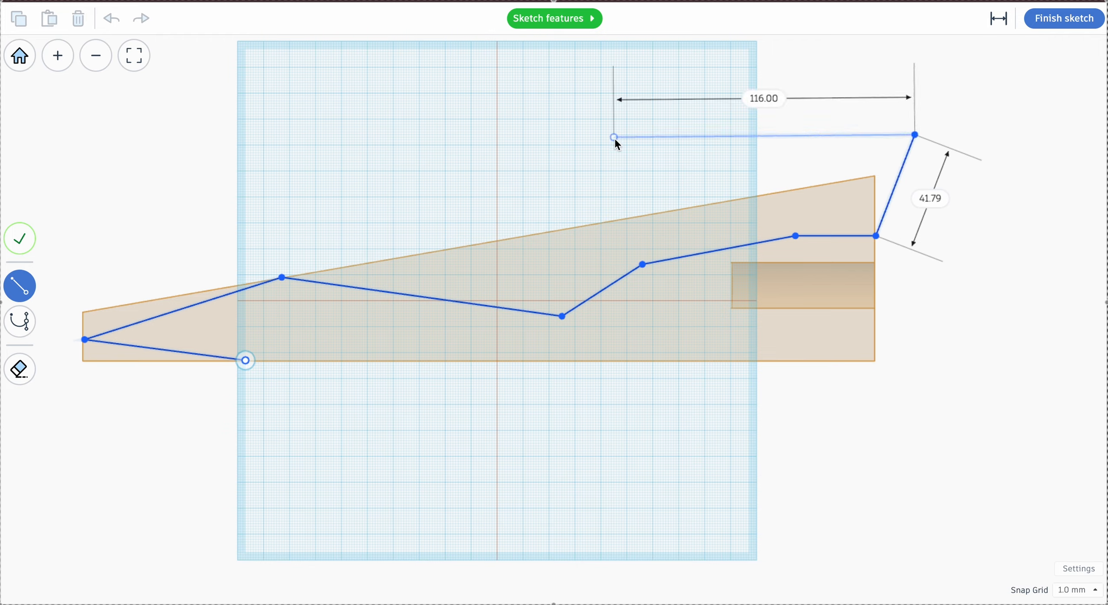
{"action": "left_click", "coordinate": [62, 274]}
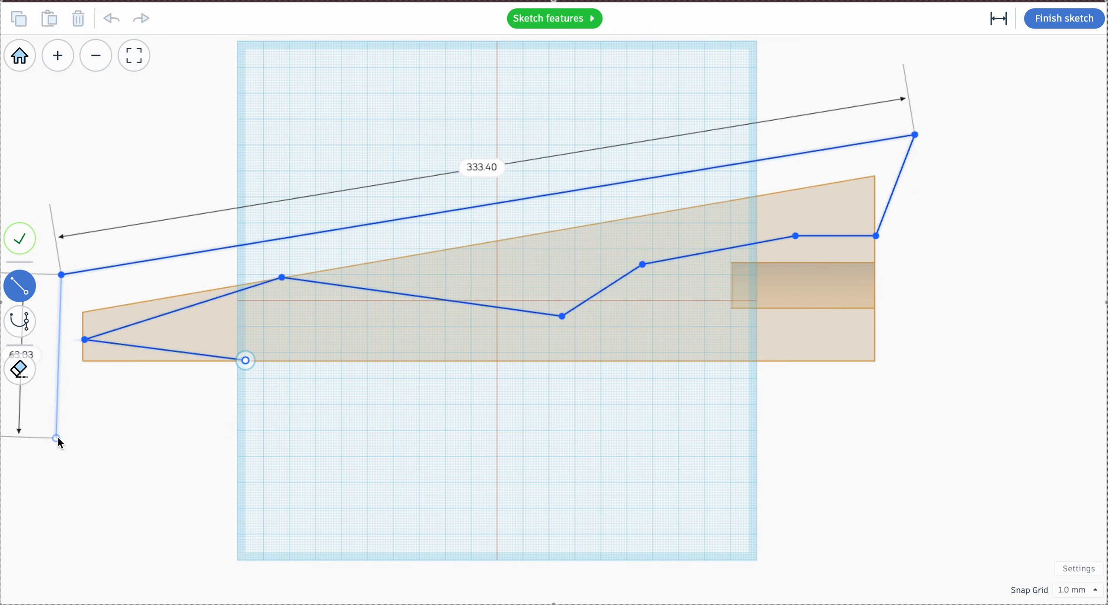
{"action": "left_click", "coordinate": [57, 437]}
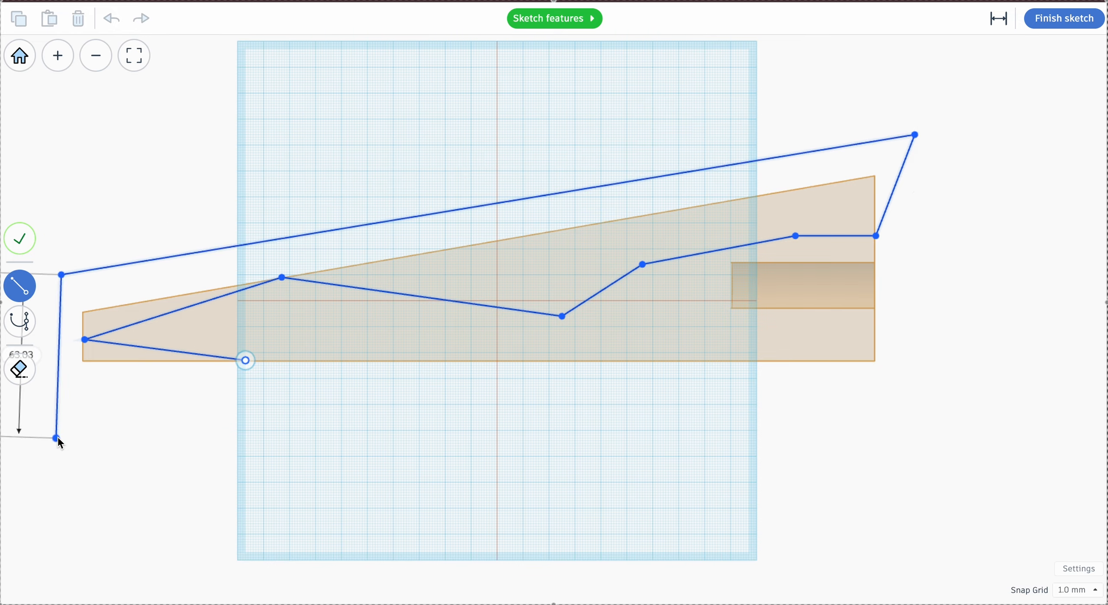
{"action": "left_click", "coordinate": [243, 363]}
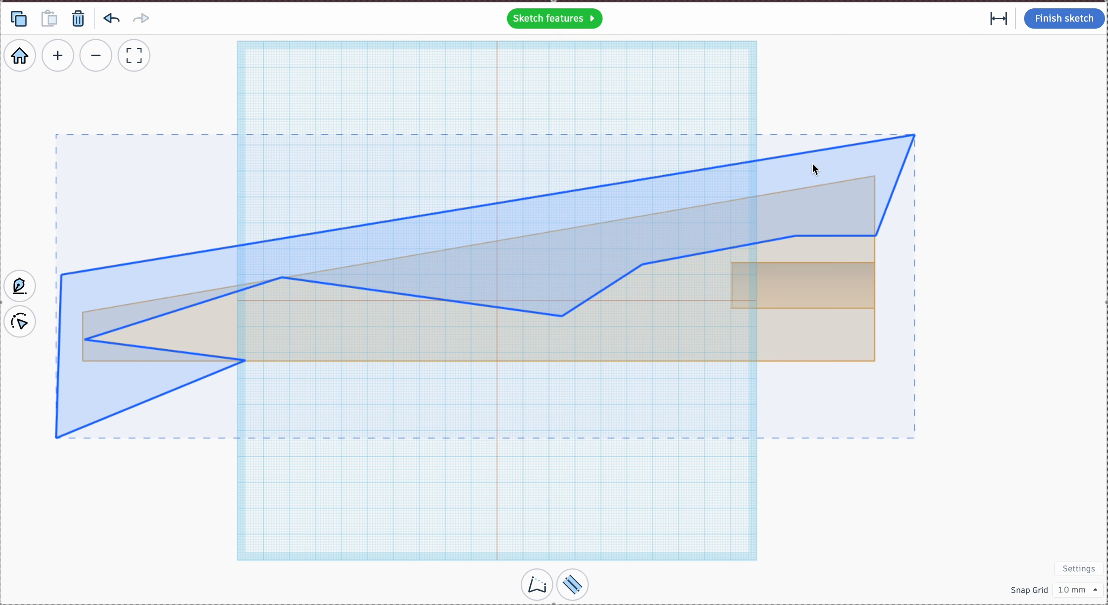
{"action": "left_click", "coordinate": [1056, 23]}
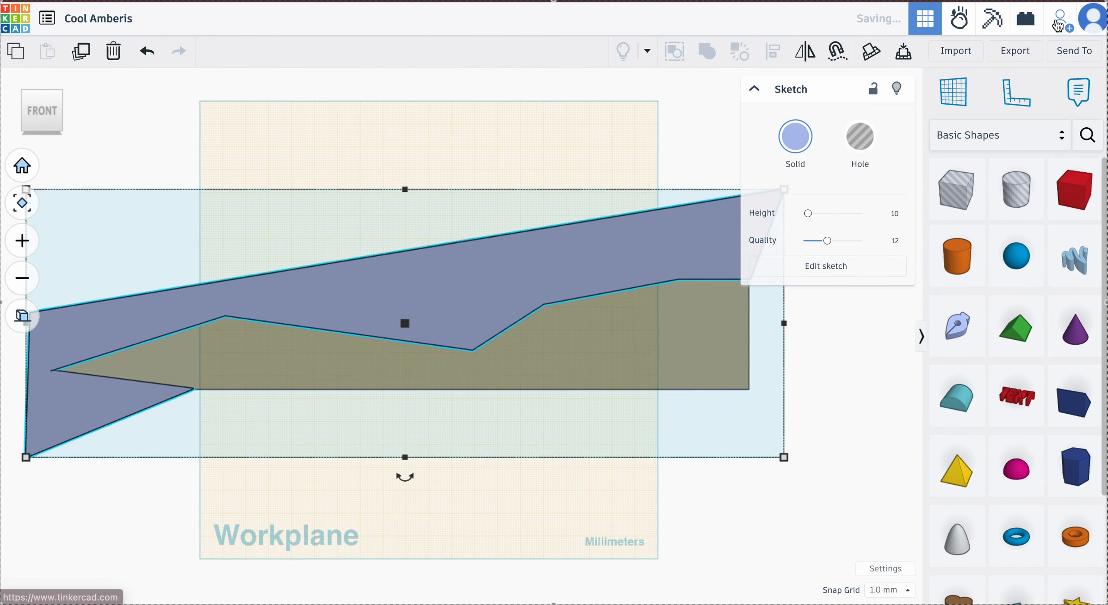
Turn the sketched shape into a hole and extend its depth to 50 mm through the wedge.
{"action": "left_click", "coordinate": [25, 94]}
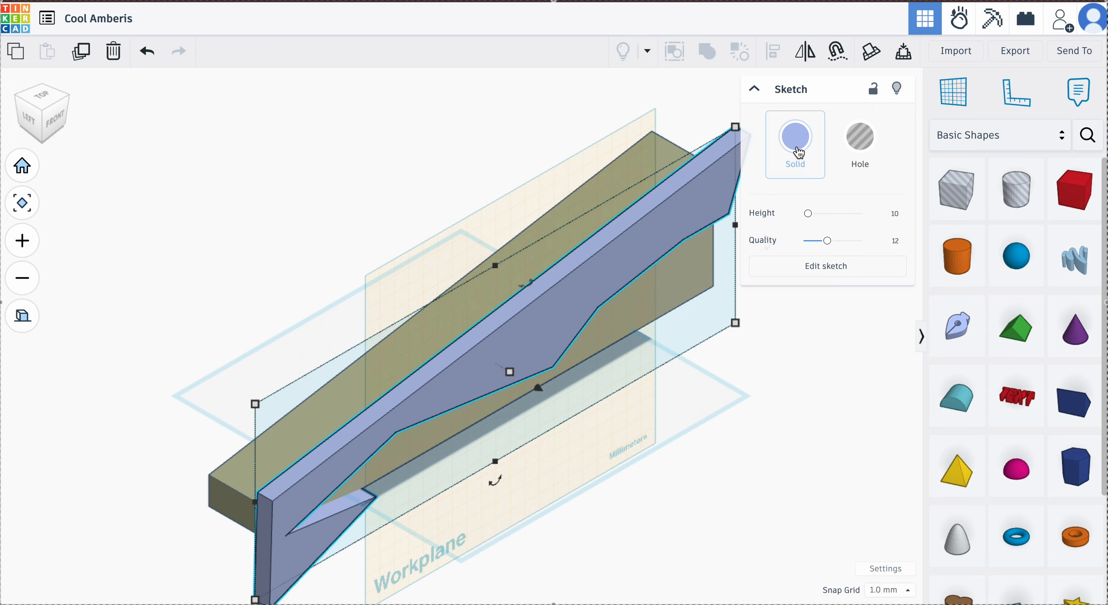
{"action": "mouse_move", "coordinate": [541, 392]}
{"action": "left_mouse_down"}
{"action": "mouse_move", "coordinate": [423, 322]}
{"action": "mouse_move", "coordinate": [539, 413]}
{"action": "left_mouse_up"}
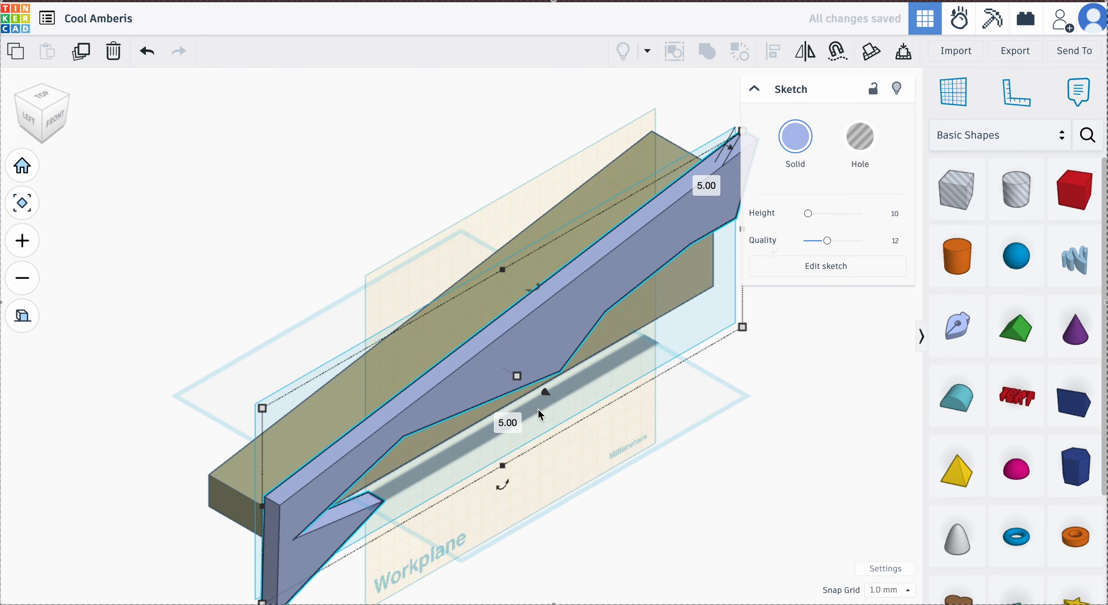
{"action": "left_click", "coordinate": [868, 148]}
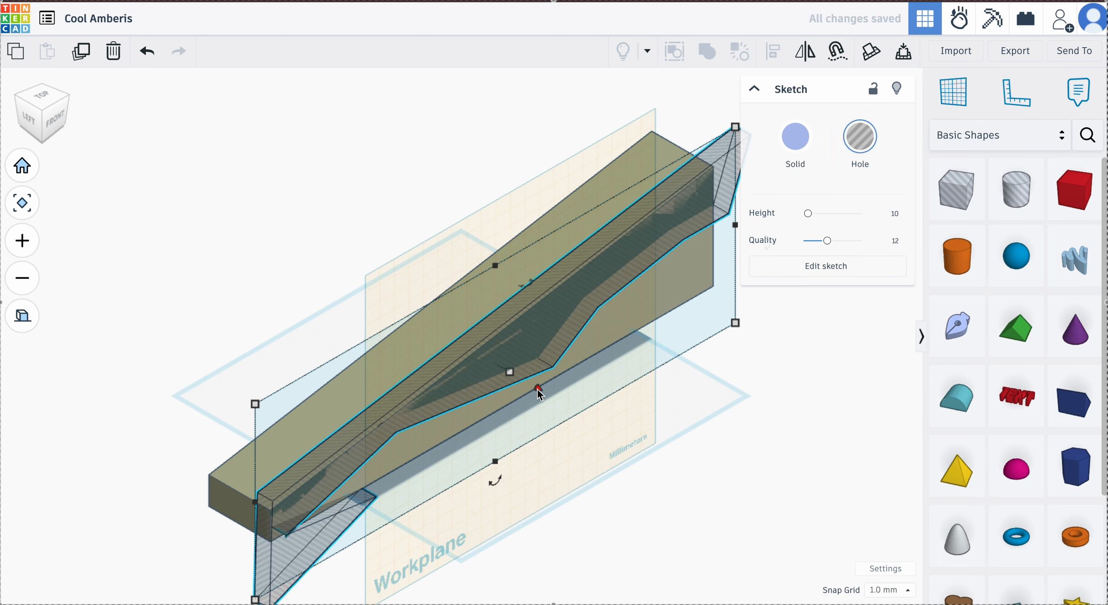
{"action": "left_click_drag", "start_coordinate": [513, 381], "coordinate": [431, 330]}
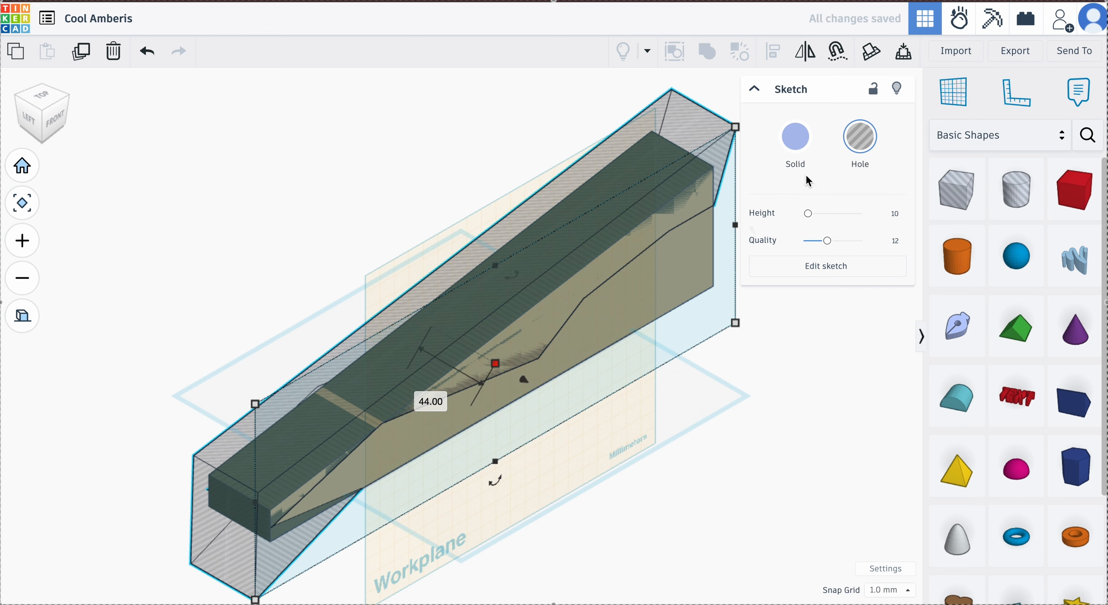
{"action": "left_click", "coordinate": [779, 135]}
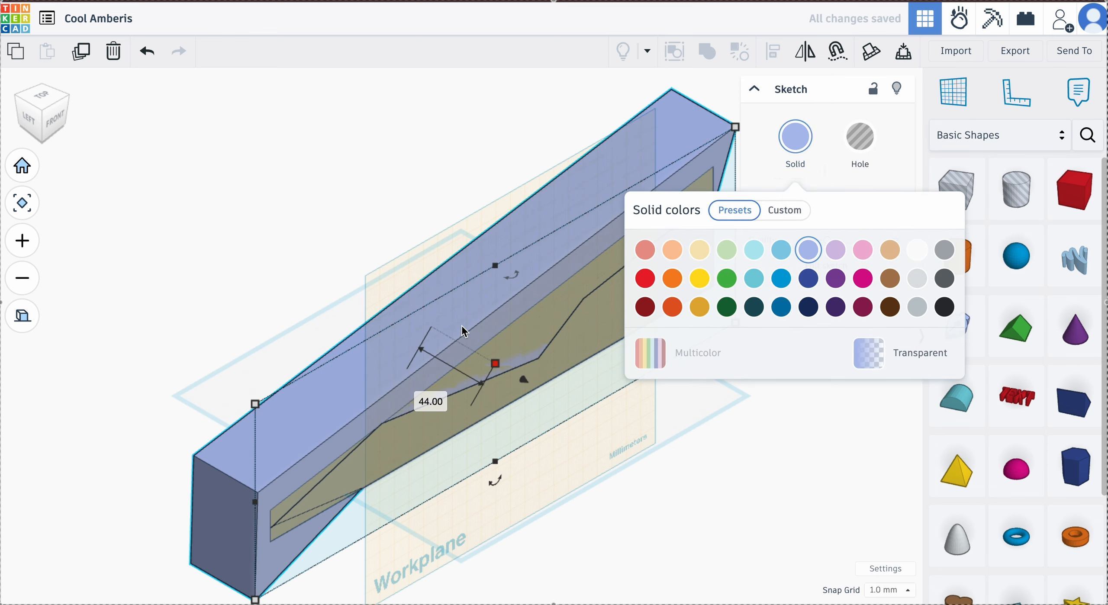
{"action": "left_click", "coordinate": [861, 137]}
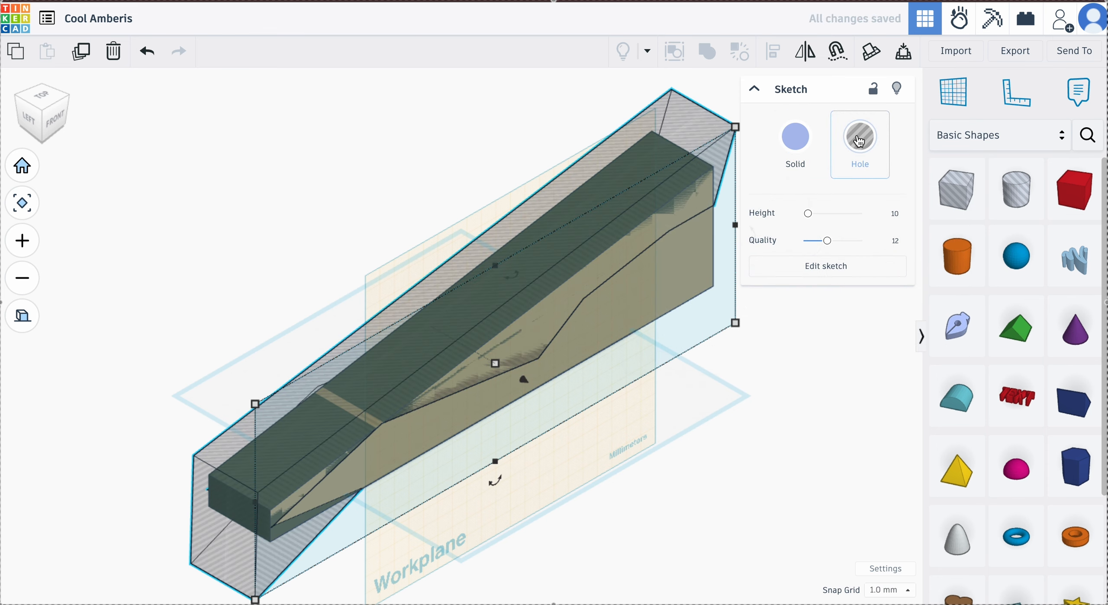
{"action": "mouse_move", "coordinate": [496, 364]}
{"action": "left_mouse_down"}
{"action": "mouse_move", "coordinate": [622, 454]}
{"action": "mouse_move", "coordinate": [498, 397]}
{"action": "mouse_move", "coordinate": [436, 346]}
{"action": "mouse_move", "coordinate": [262, 249]}
{"action": "mouse_move", "coordinate": [478, 343]}
{"action": "mouse_move", "coordinate": [662, 447]}
{"action": "mouse_move", "coordinate": [601, 413]}
{"action": "mouse_move", "coordinate": [473, 372]}
{"action": "mouse_move", "coordinate": [302, 248]}
{"action": "mouse_move", "coordinate": [516, 355]}
{"action": "left_mouse_up"}
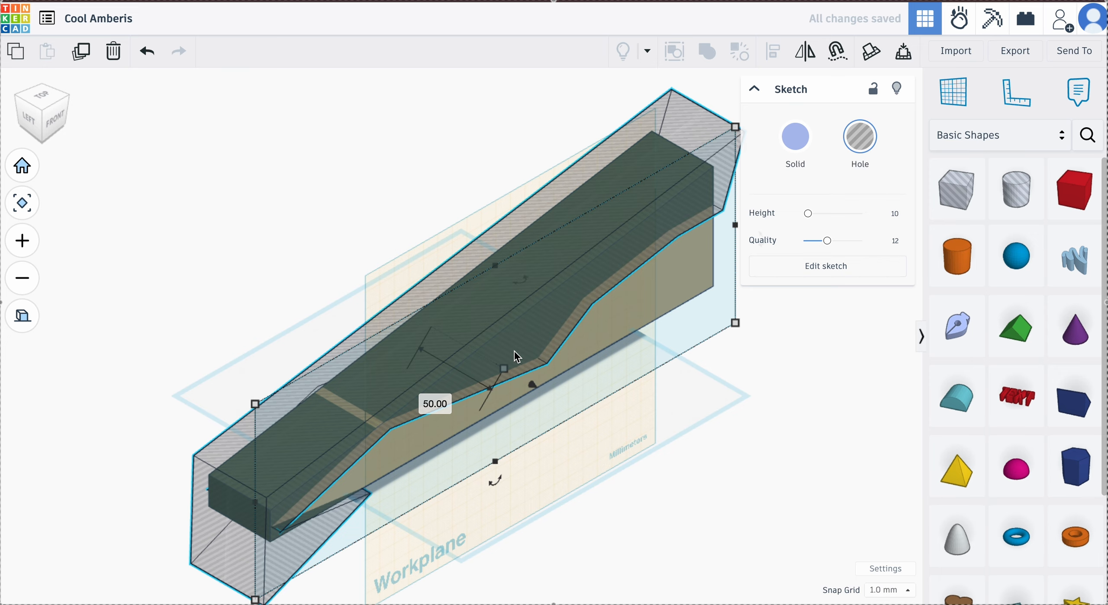
Select the hole and the wedge, combine them into a Union group to cut the profile, and inspect the resulting body.
{"action": "left_click_drag", "start_coordinate": [55, 119], "coordinate": [59, 117]}
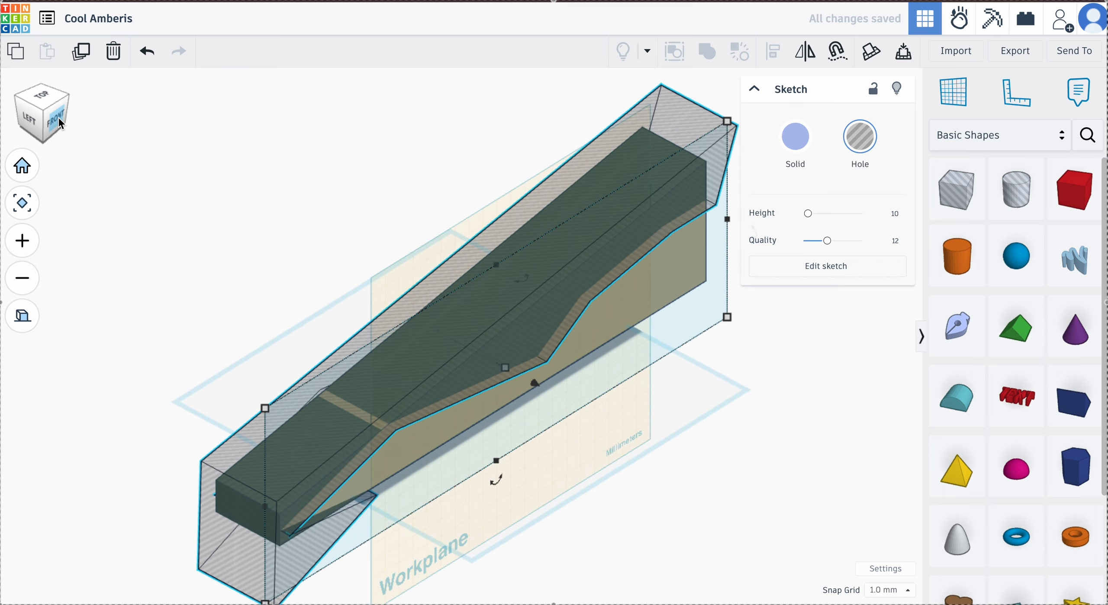
{"action": "left_click", "coordinate": [62, 124]}
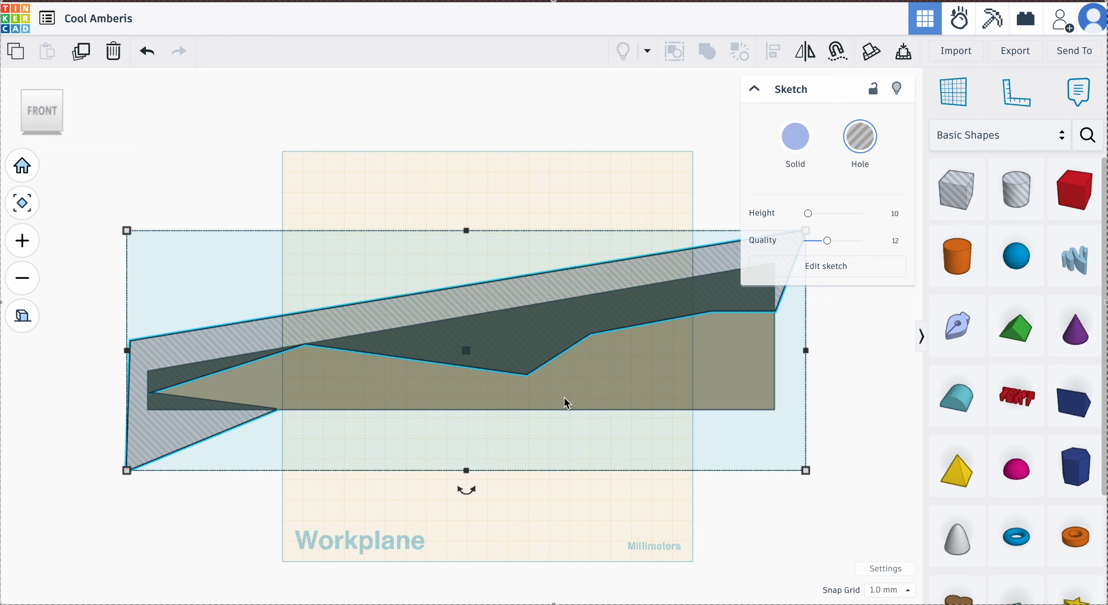
{"action": "left_click", "coordinate": [653, 400], "text": "shift"}
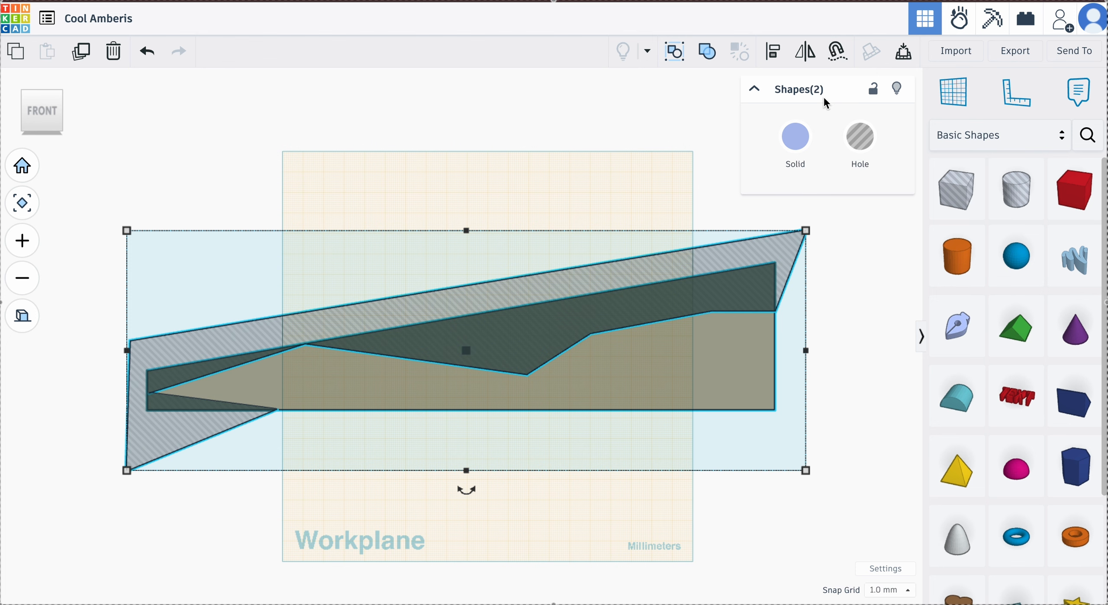
{"action": "left_click", "coordinate": [715, 362]}
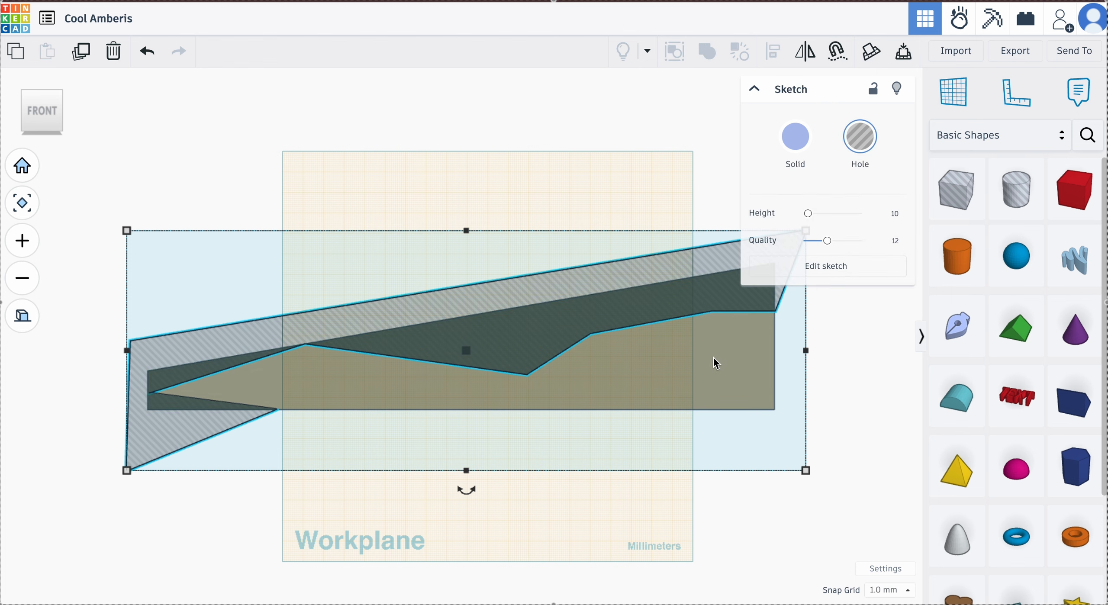
{"action": "left_click", "coordinate": [714, 358], "text": "shift"}
{"action": "left_click", "coordinate": [714, 358], "text": "shift"}
{"action": "left_click", "coordinate": [713, 357], "text": "shift"}
{"action": "left_click", "coordinate": [716, 362], "text": "shift"}
{"action": "left_click", "coordinate": [717, 362], "text": "shift"}
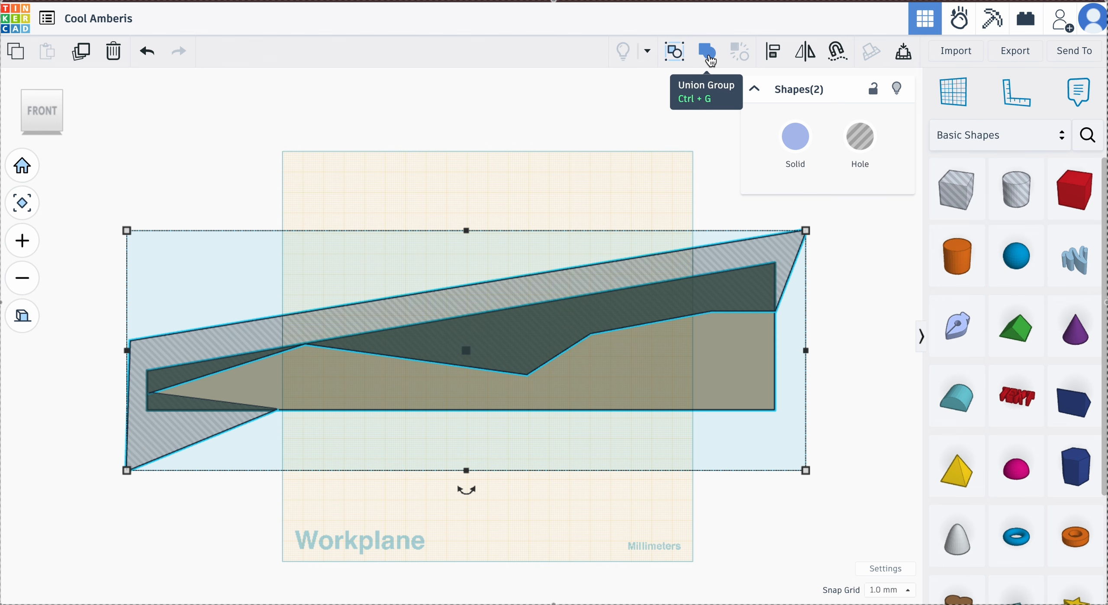
{"action": "left_click", "coordinate": [711, 59]}
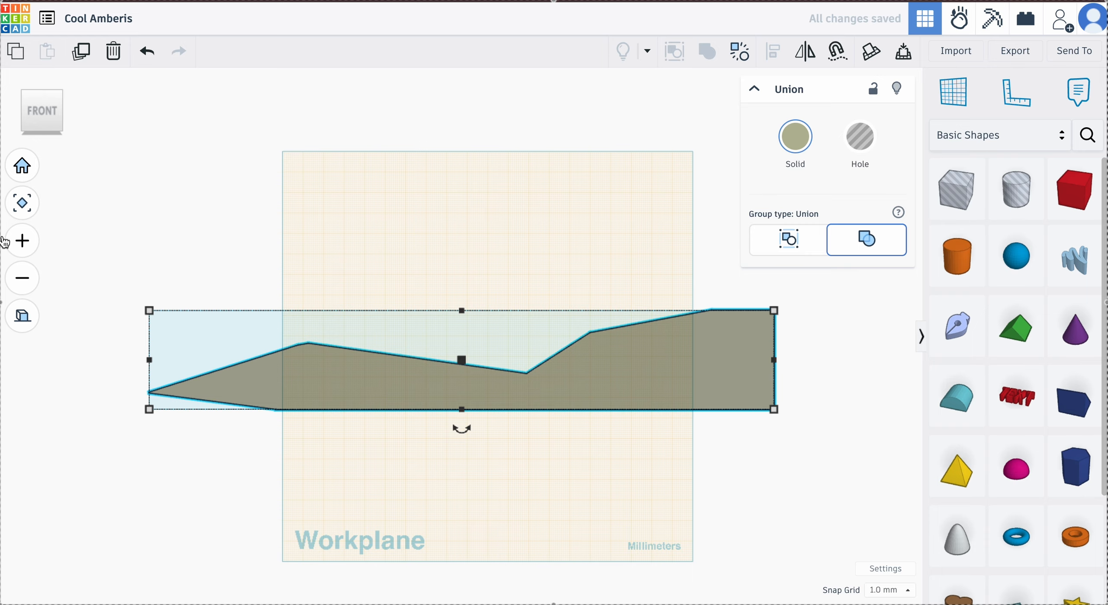
{"action": "left_click", "coordinate": [27, 92]}
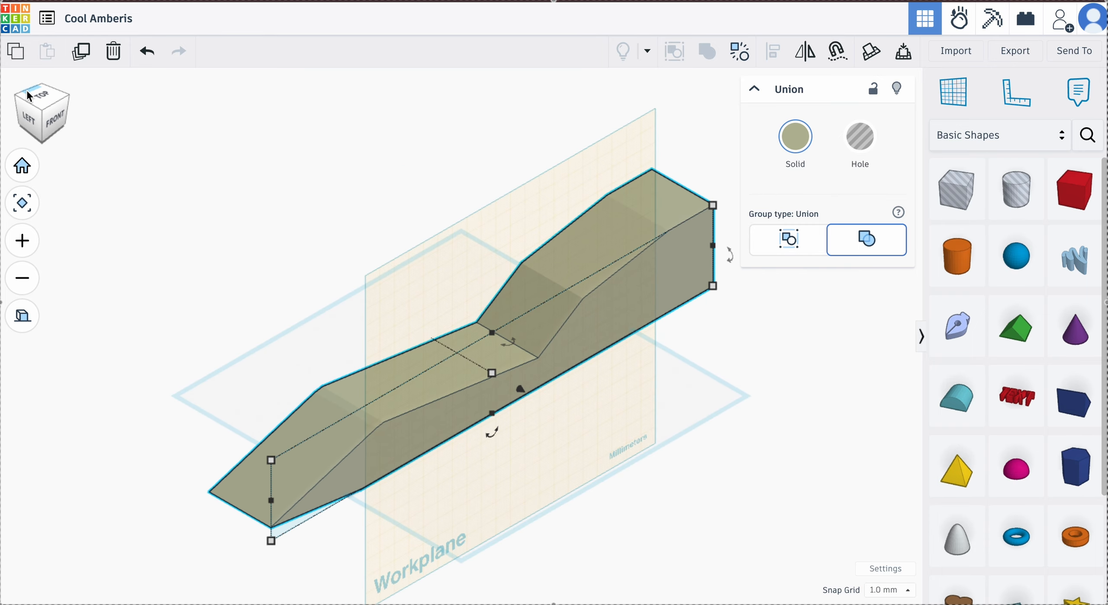
{"action": "left_click", "coordinate": [51, 117]}
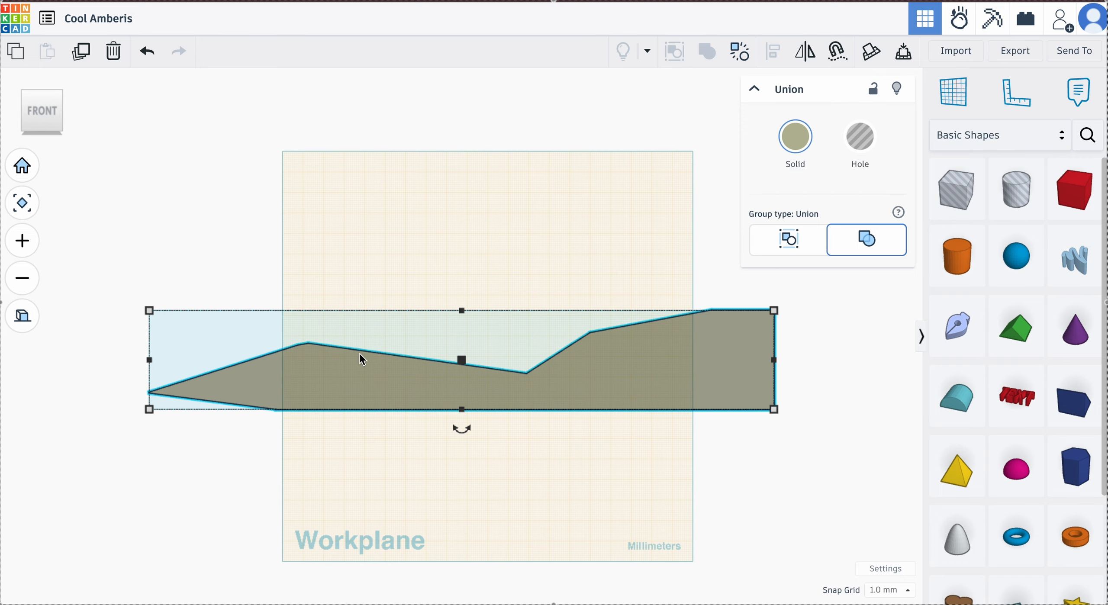
Undo the union, the hole conversion, the depth change and the sketched cutting shape, leaving only the uncut wedge.
{"action": "key", "text": "ctrl+z"}
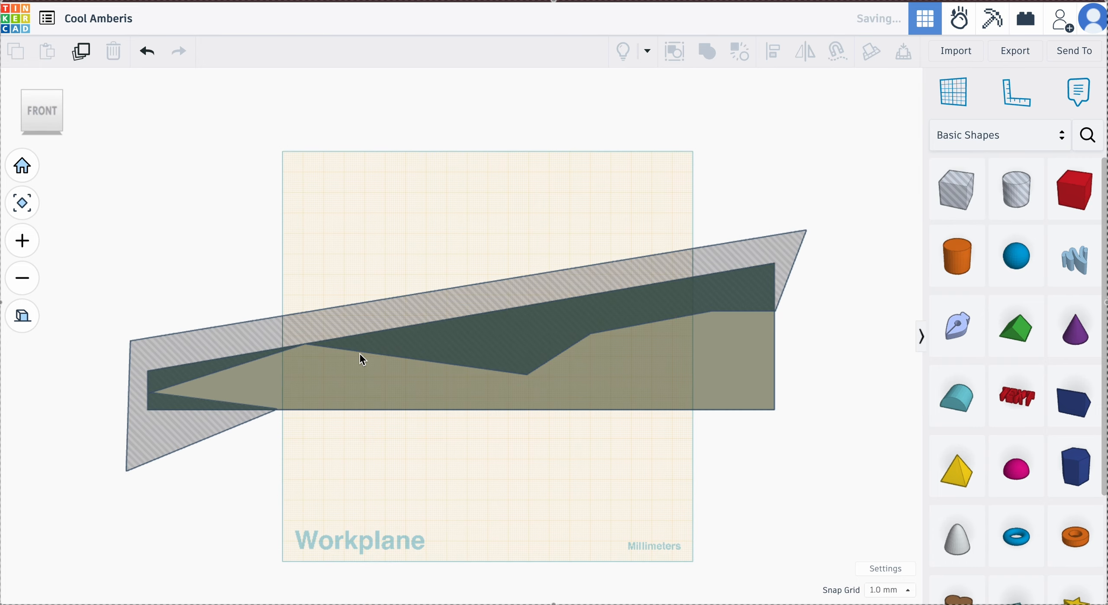
{"action": "key", "text": "ctrl+z"}
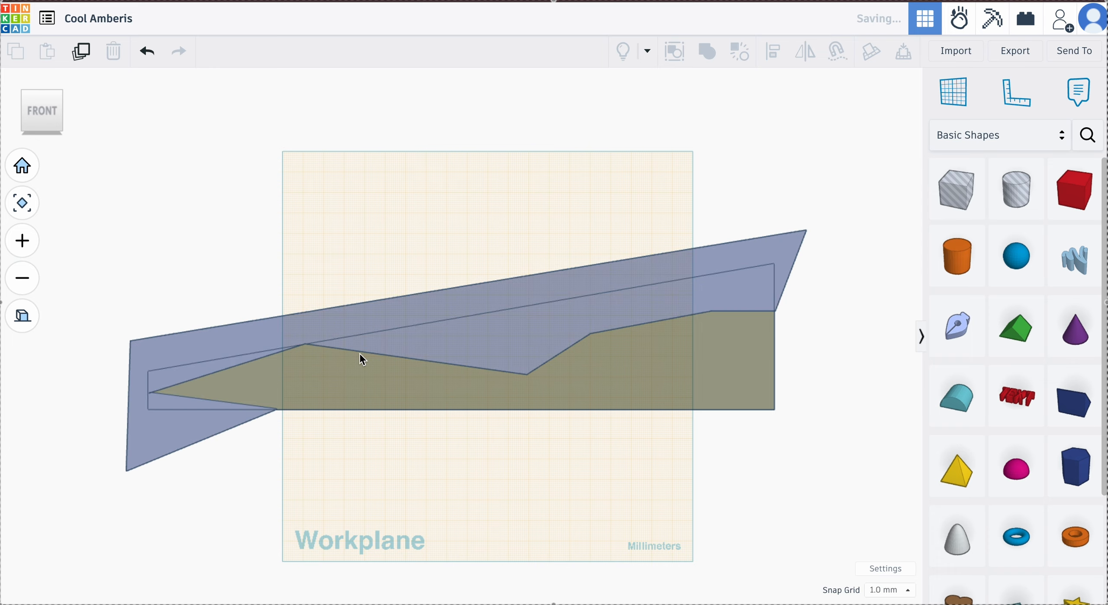
{"action": "key", "text": "ctrl+z"}
{"action": "key", "text": "ctrl+z"}
{"action": "key", "text": "ctrl+z"}
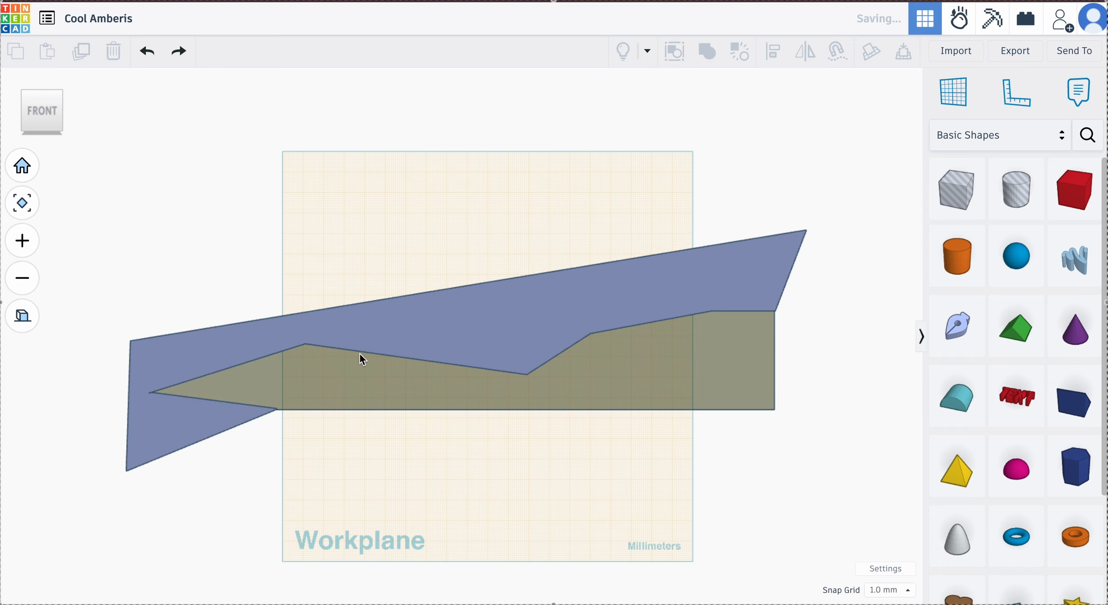
{"action": "key", "text": "ctrl+z"}
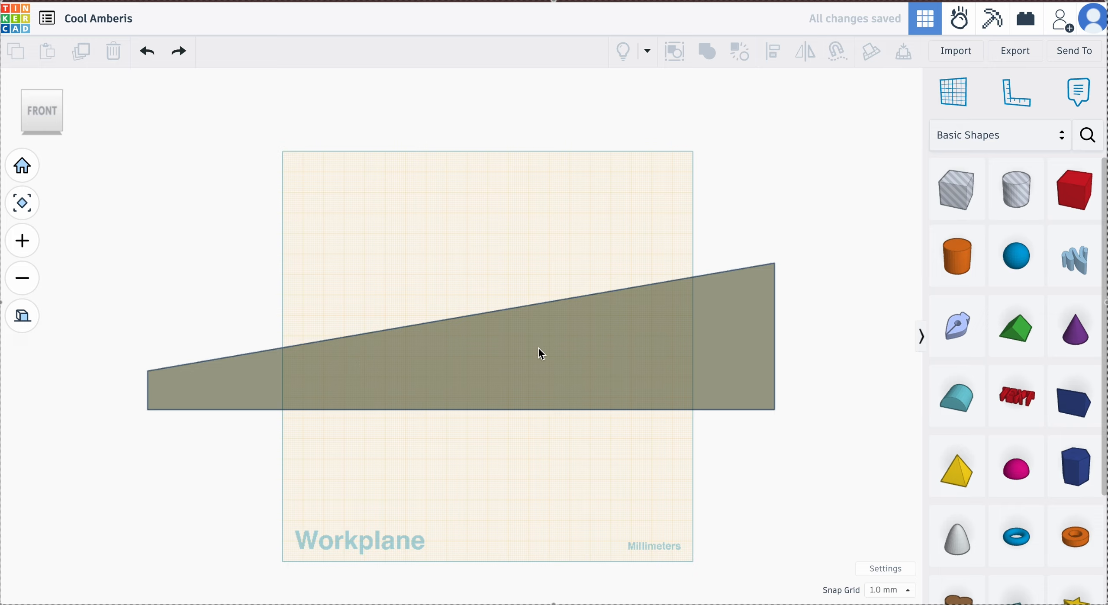
Start a new sketch on the vertical workplane over the middle of the wedge.
{"action": "left_click", "coordinate": [949, 331]}
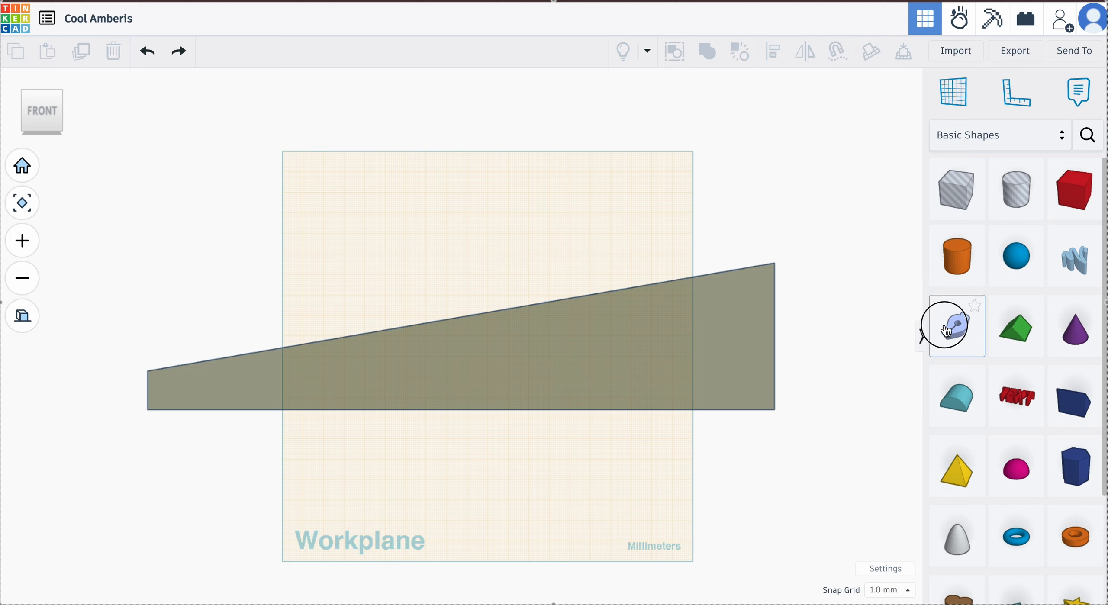
{"action": "mouse_move", "coordinate": [948, 331]}
{"action": "left_mouse_down"}
{"action": "mouse_move", "coordinate": [750, 272]}
{"action": "mouse_move", "coordinate": [488, 369]}
{"action": "left_mouse_up"}
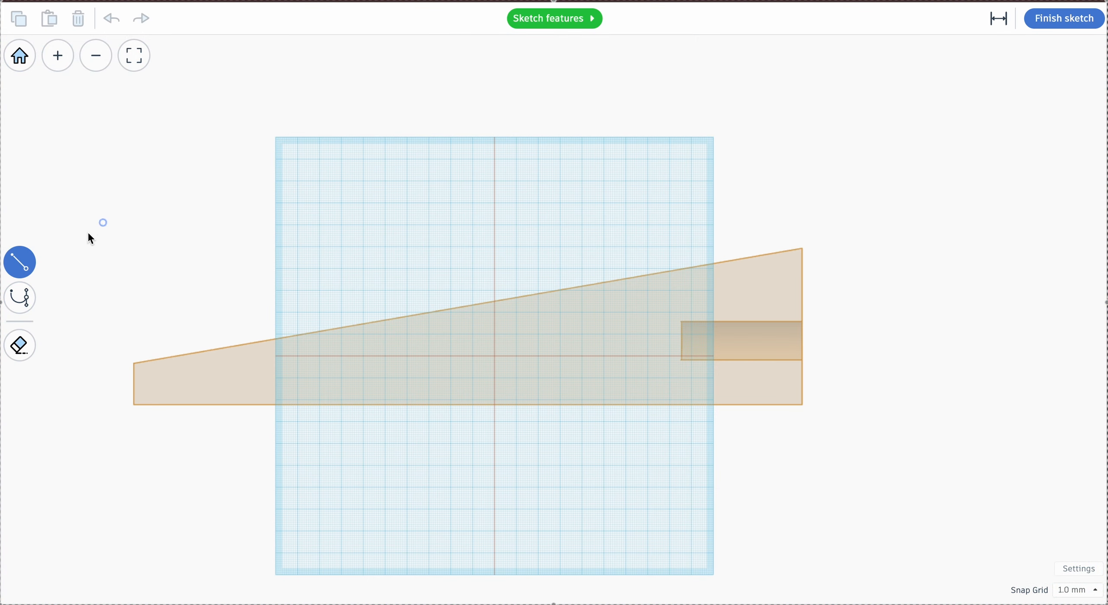
{"action": "left_click", "coordinate": [18, 308]}
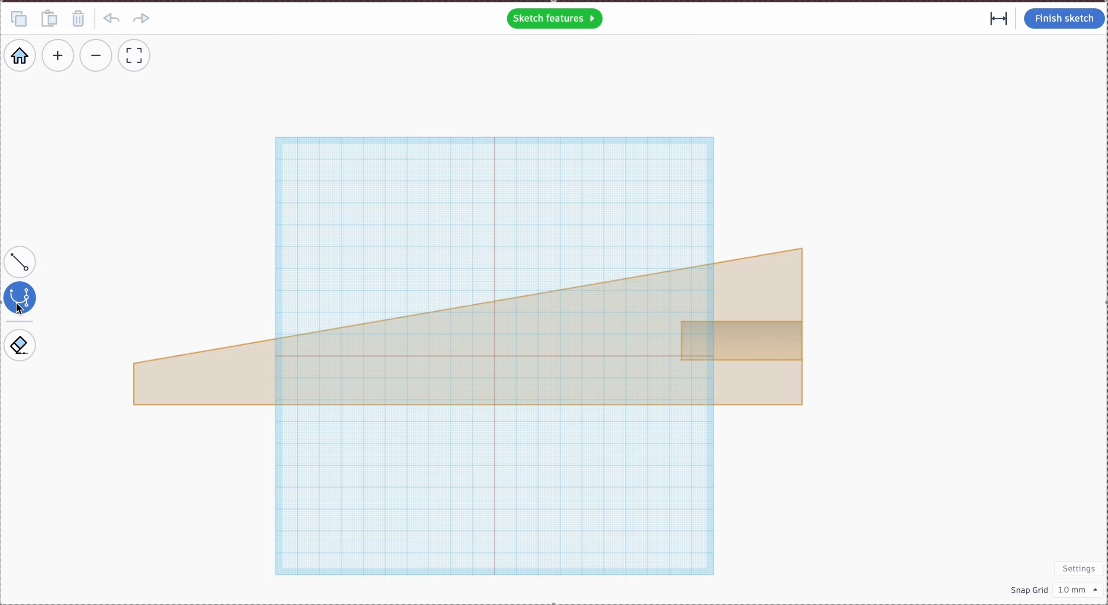
{"action": "left_click", "coordinate": [224, 404]}
{"action": "left_click", "coordinate": [354, 325]}
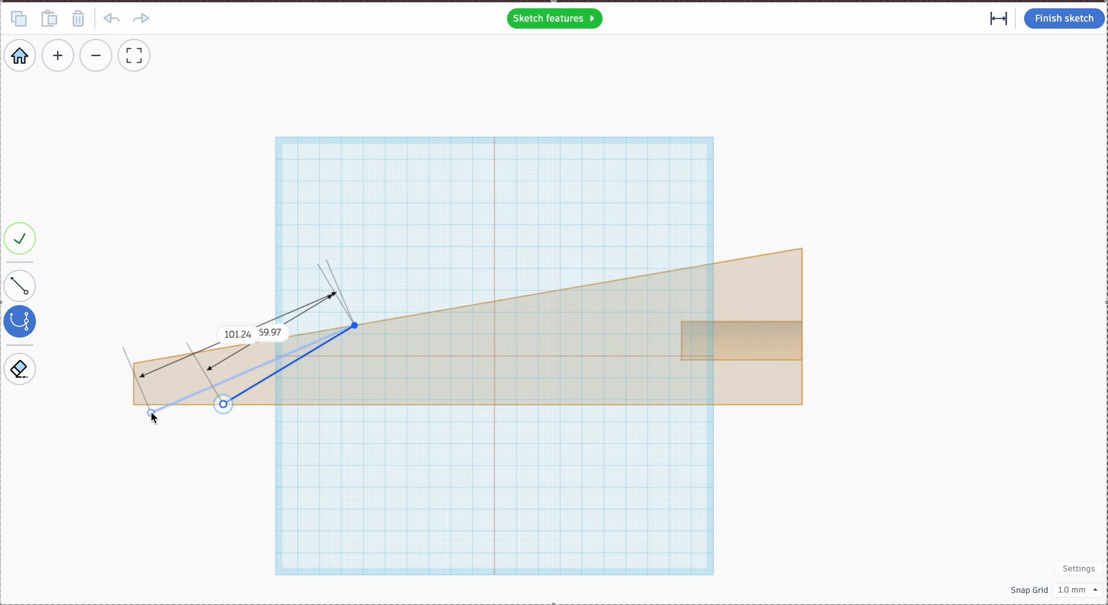
{"action": "key", "text": "Escape"}
{"action": "key", "text": "ctrl+z"}
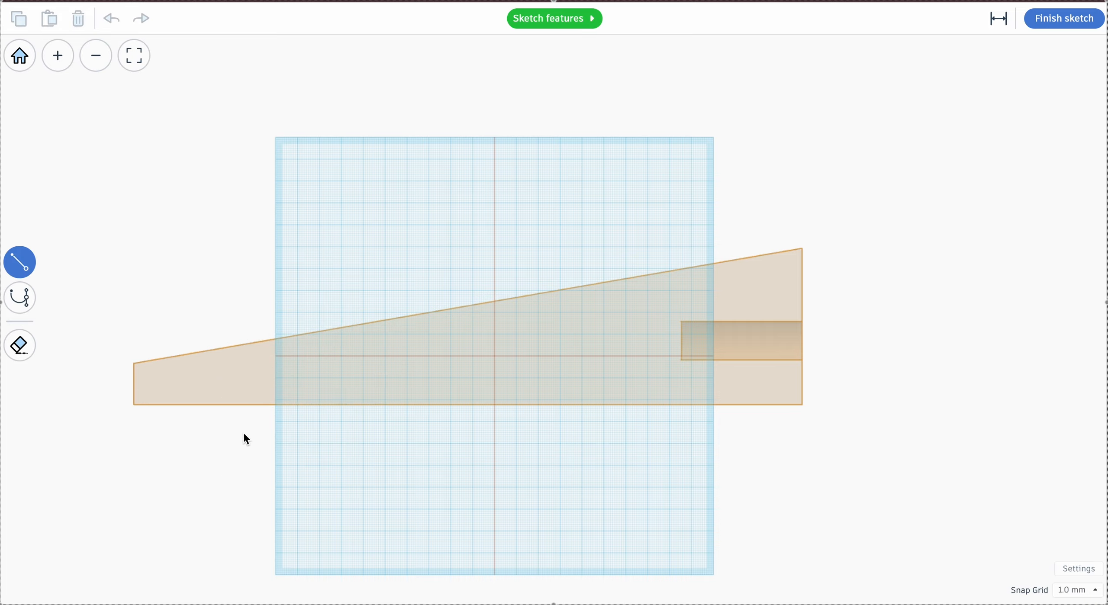
{"action": "left_click", "coordinate": [20, 300]}
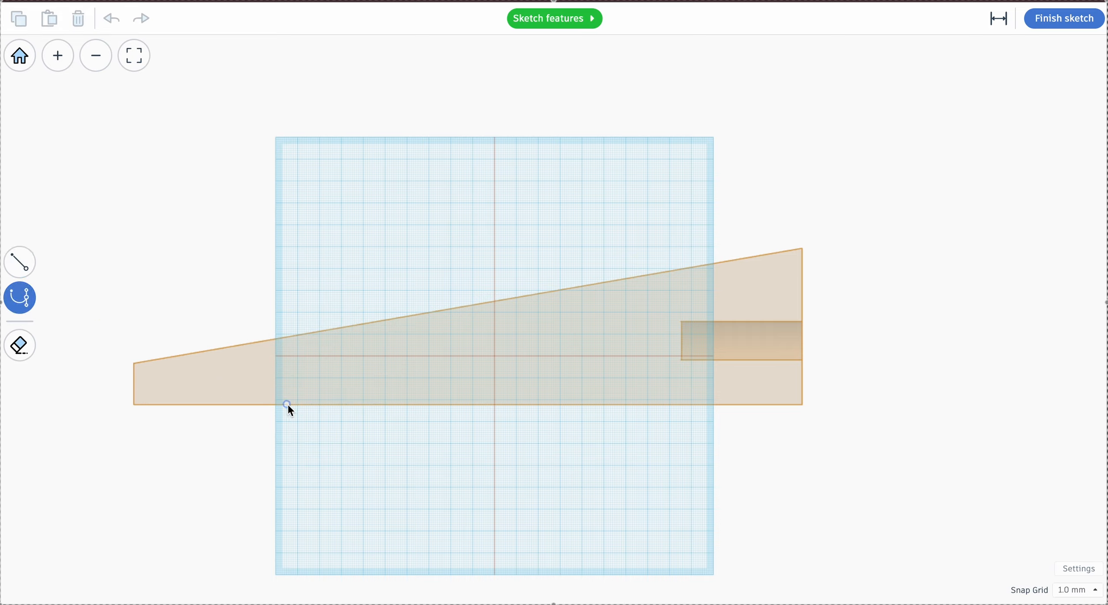
{"action": "mouse_move", "coordinate": [288, 404]}
{"action": "left_mouse_down"}
{"action": "mouse_move", "coordinate": [331, 360]}
{"action": "mouse_move", "coordinate": [282, 402]}
{"action": "left_mouse_up"}
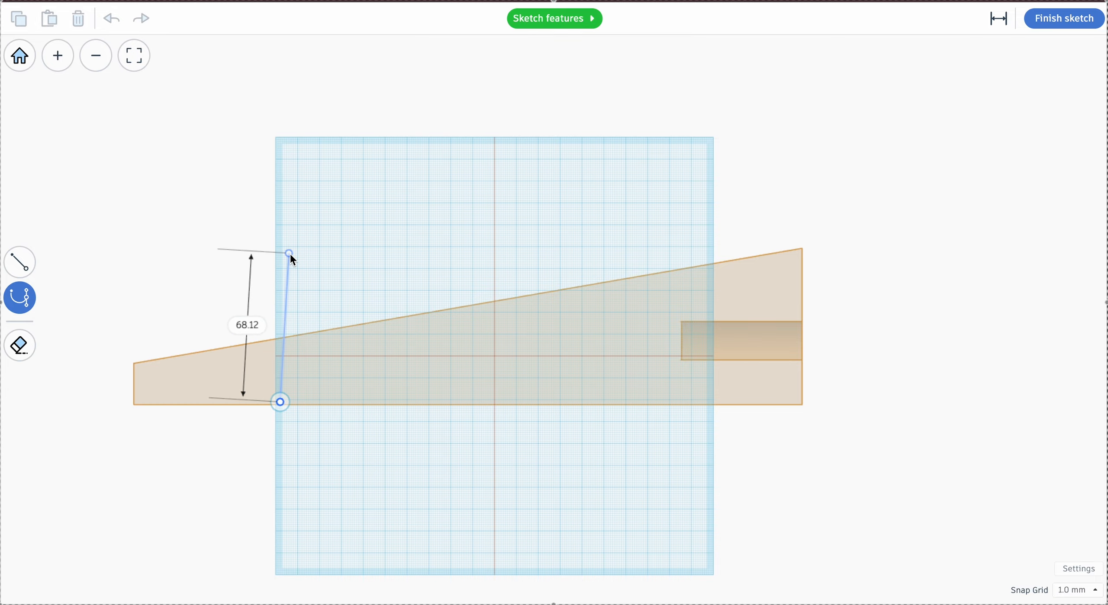
{"action": "key", "text": "Escape"}
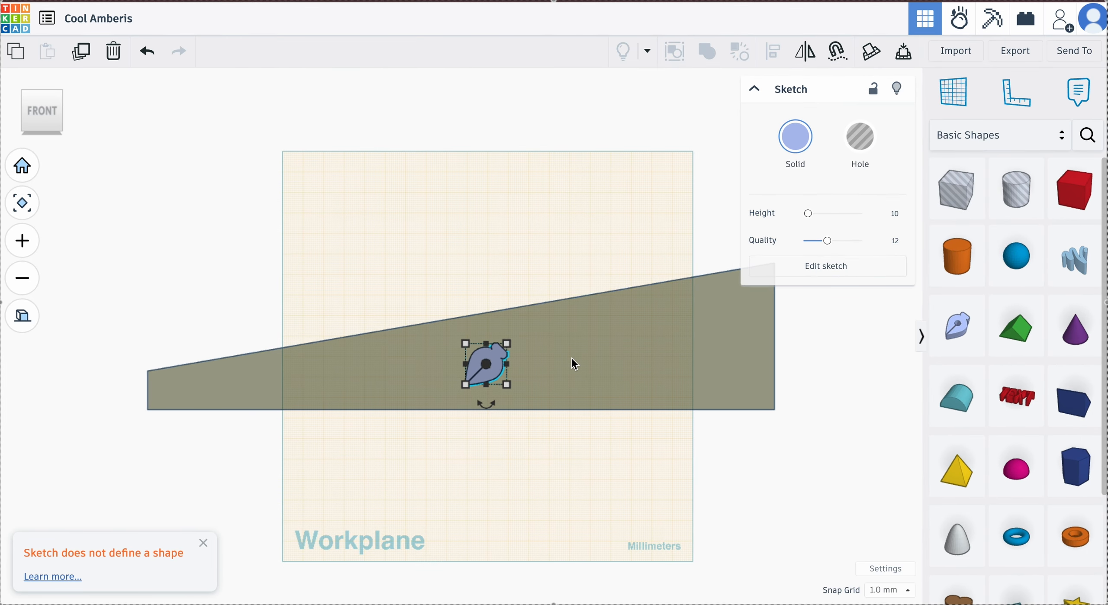
Delete the empty sketch and start a new Bezier curve sketch on the vertical workplane over the middle of the wedge.
{"action": "key", "text": "Delete"}
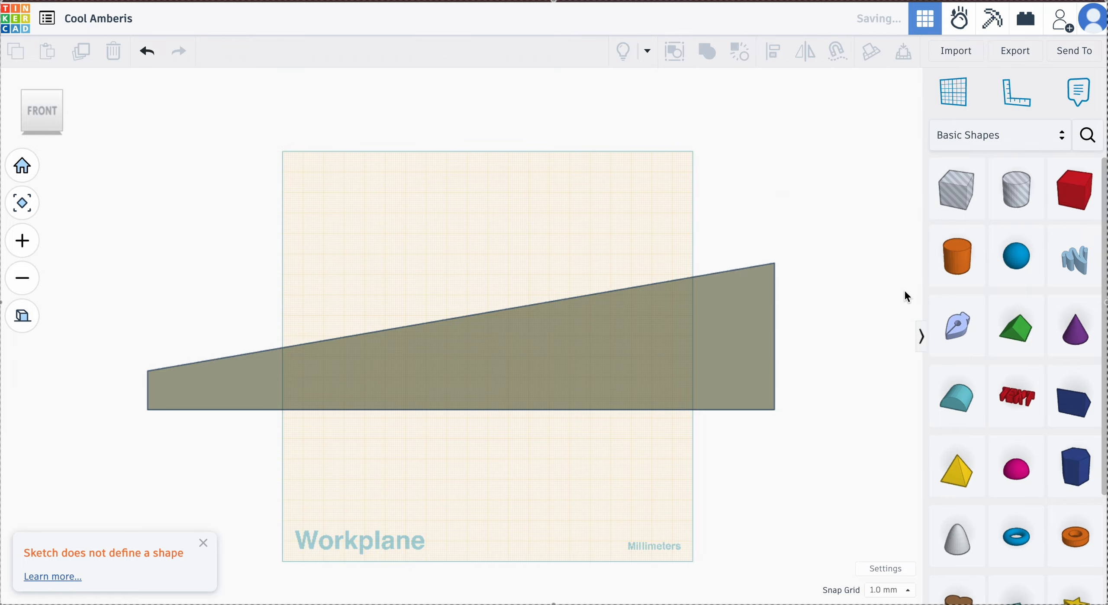
{"action": "mouse_move", "coordinate": [949, 326]}
{"action": "left_mouse_down"}
{"action": "mouse_move", "coordinate": [637, 342]}
{"action": "mouse_move", "coordinate": [531, 359]}
{"action": "left_mouse_up"}
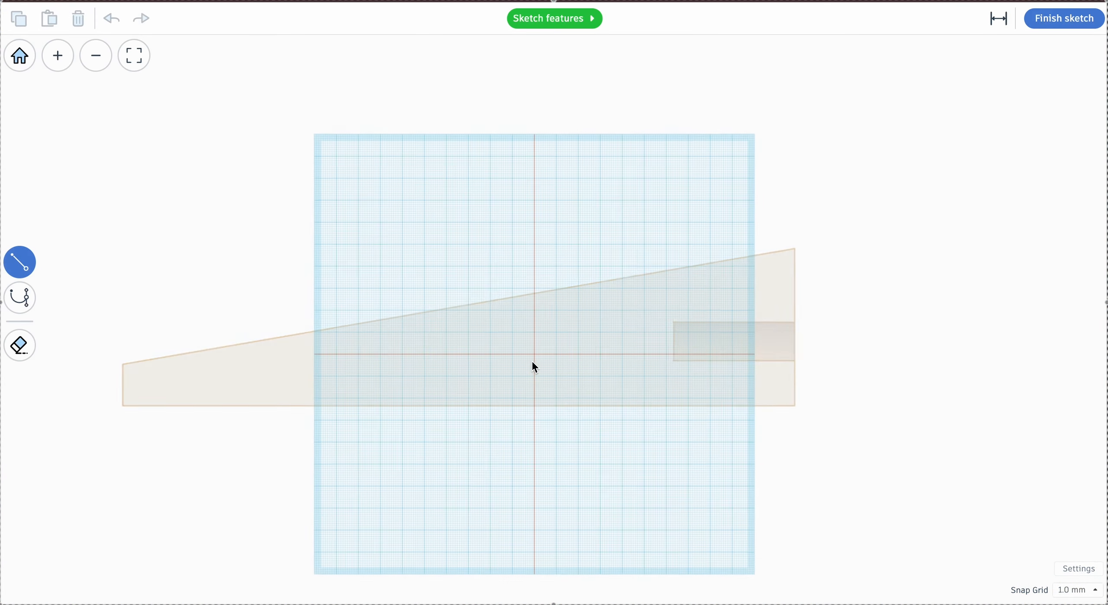
{"action": "left_click", "coordinate": [20, 298]}
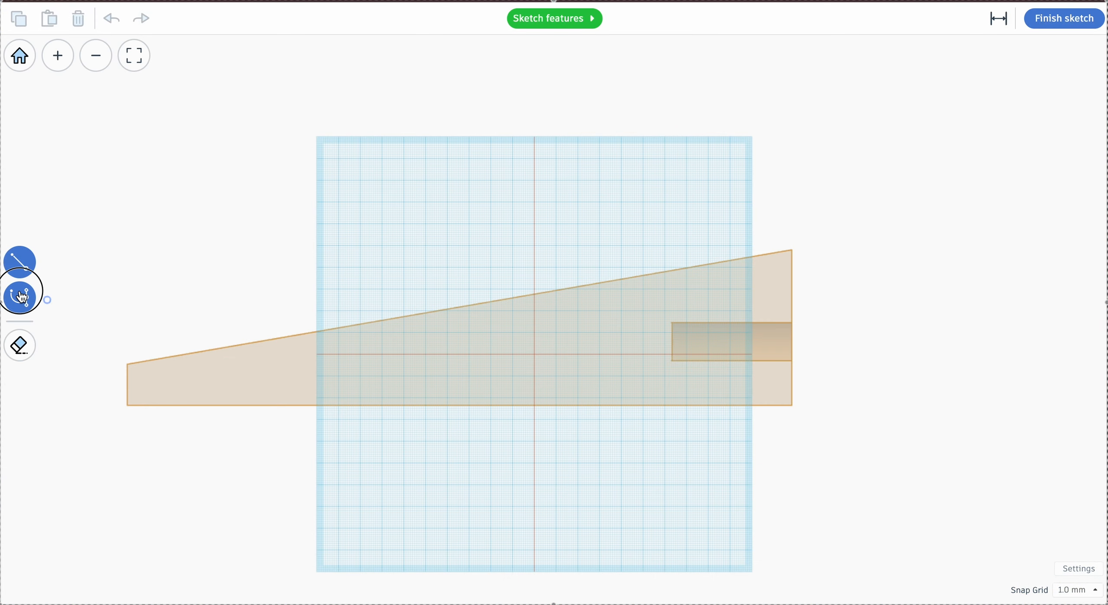
Sketch a two-segment curve spanning about 50 mm and 219 mm, rounding the wedge's low front tip and its upper rear corner.
{"action": "left_click", "coordinate": [239, 405]}
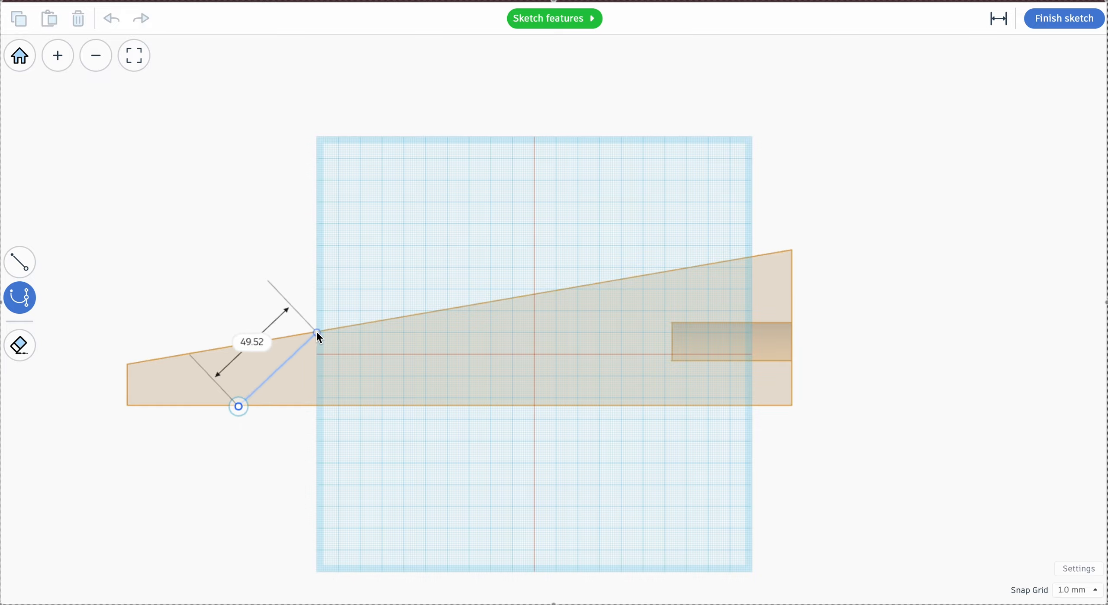
{"action": "left_click", "coordinate": [317, 332]}
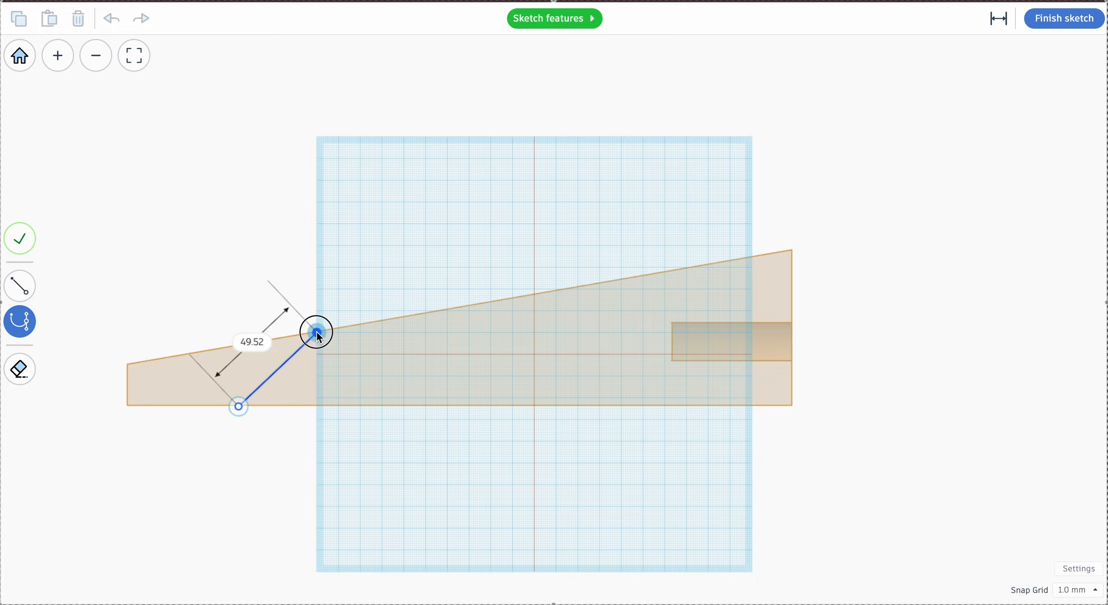
{"action": "left_click_drag", "start_coordinate": [318, 337], "coordinate": [348, 341]}
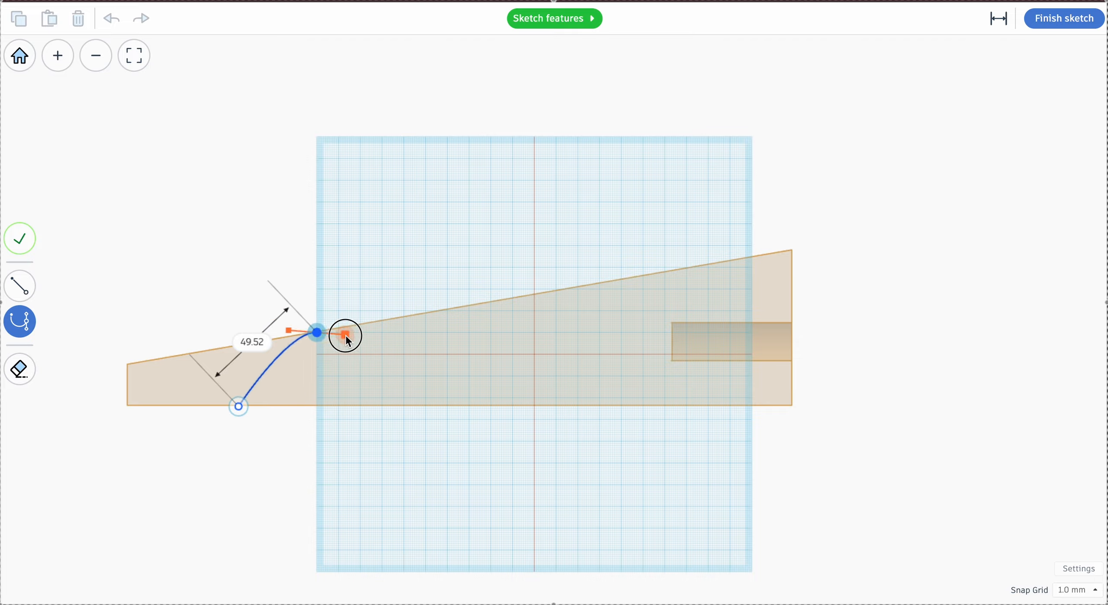
{"action": "left_click_drag", "start_coordinate": [349, 341], "coordinate": [691, 263]}
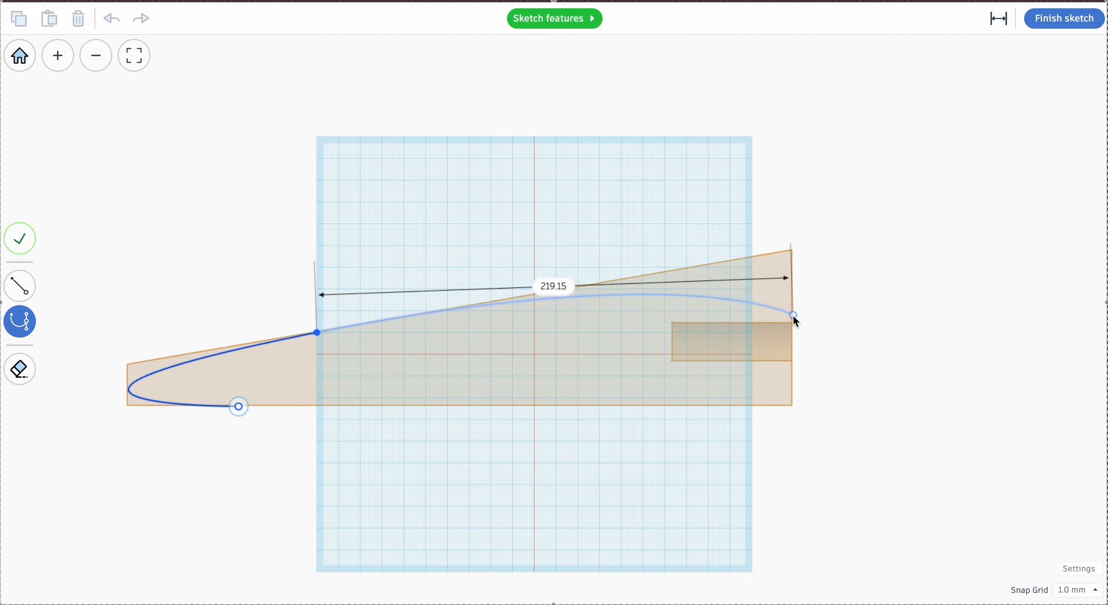
{"action": "left_click_drag", "start_coordinate": [793, 321], "coordinate": [808, 366]}
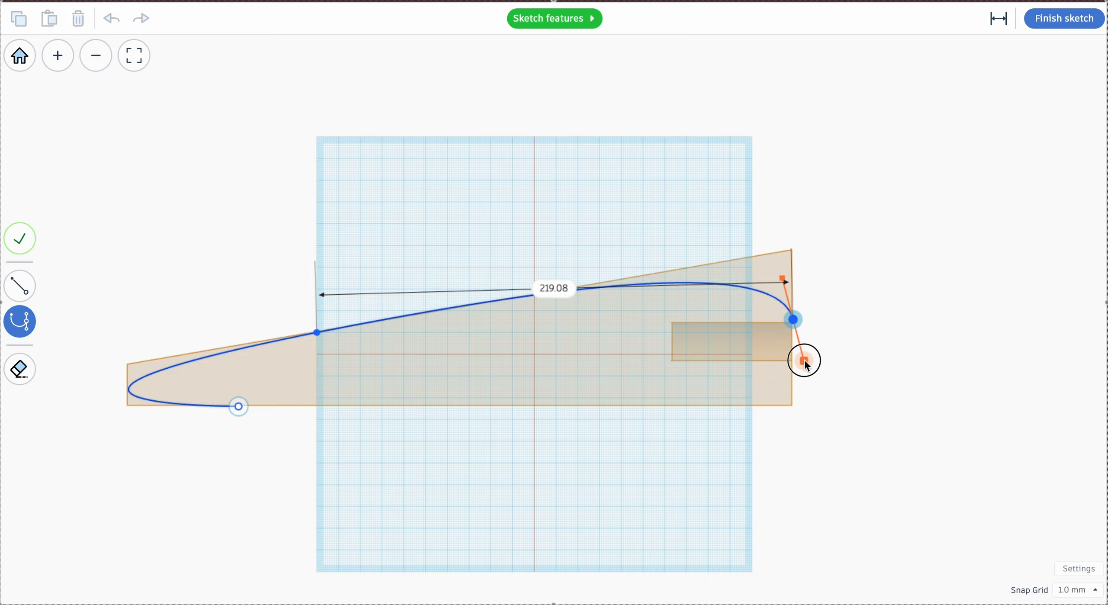
{"action": "left_click_drag", "start_coordinate": [807, 366], "coordinate": [804, 366]}
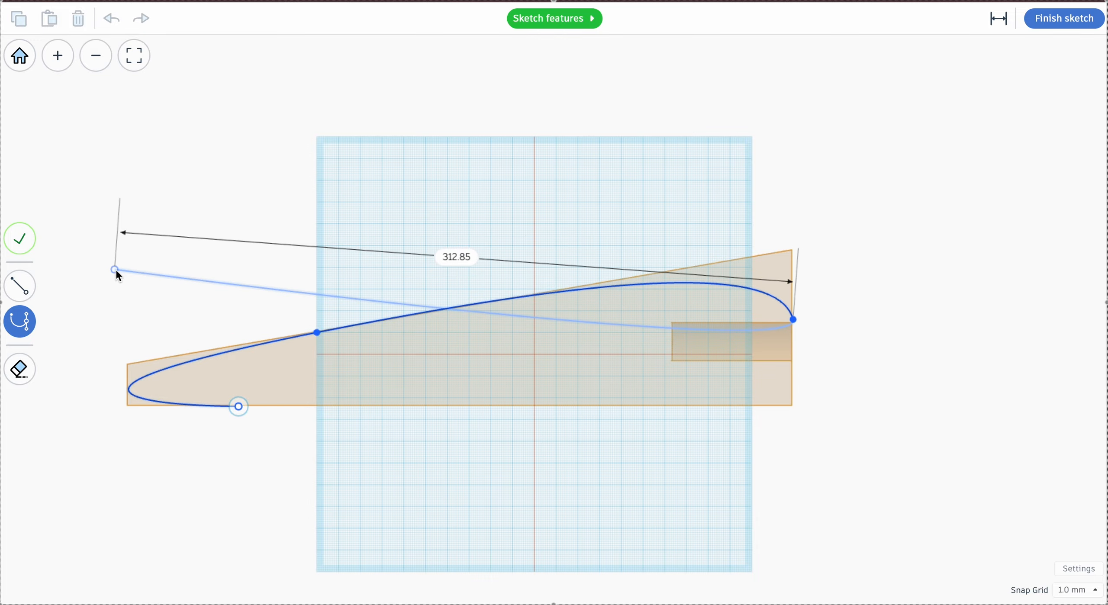
Close the cutting profile outside the wedge with straight lines about 53, 350, 83 and 81 mm long, ending at the curve's start.
{"action": "left_click", "coordinate": [20, 285]}
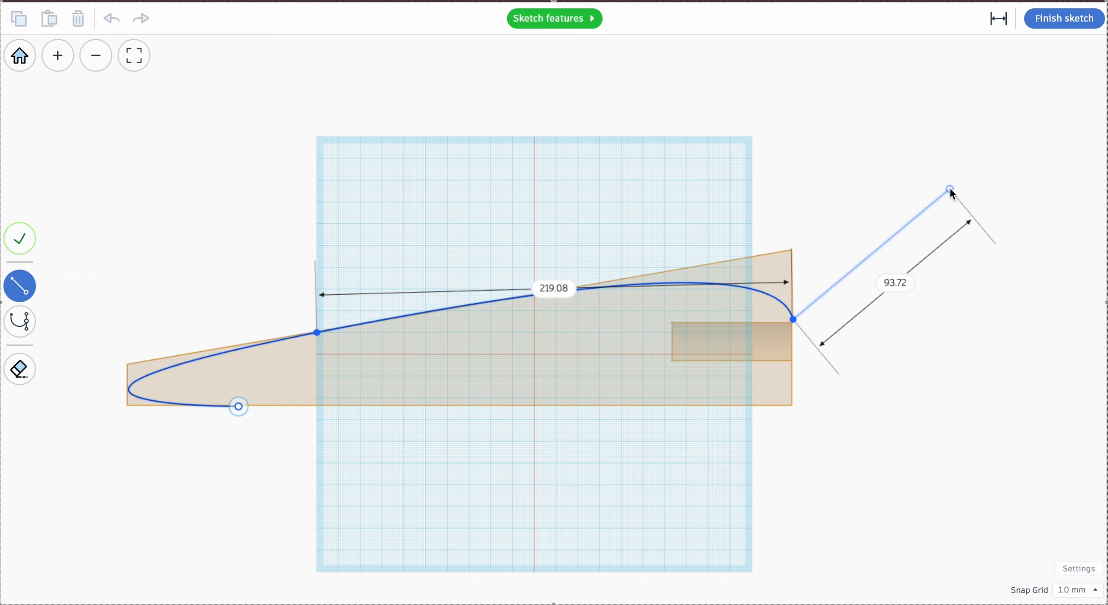
{"action": "left_click", "coordinate": [834, 212]}
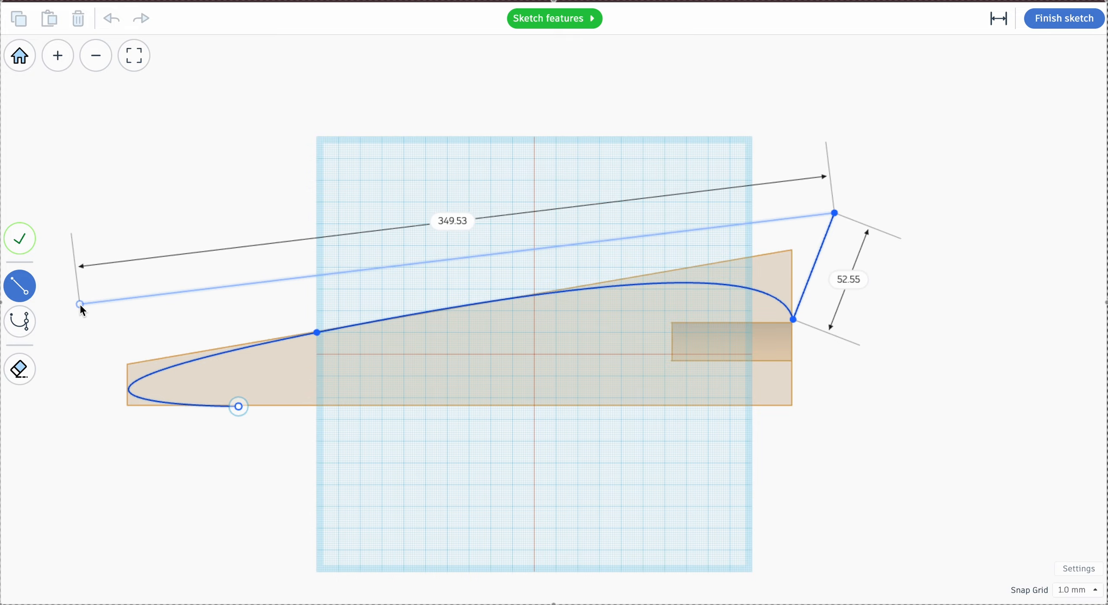
{"action": "left_click", "coordinate": [80, 305]}
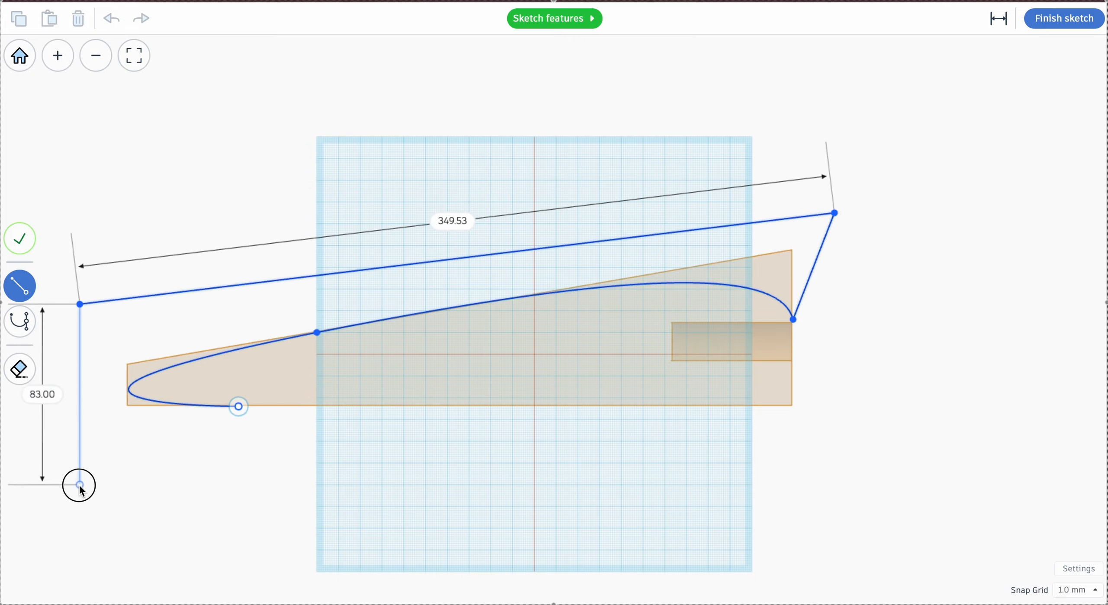
{"action": "left_click", "coordinate": [80, 485]}
{"action": "left_click", "coordinate": [238, 406]}
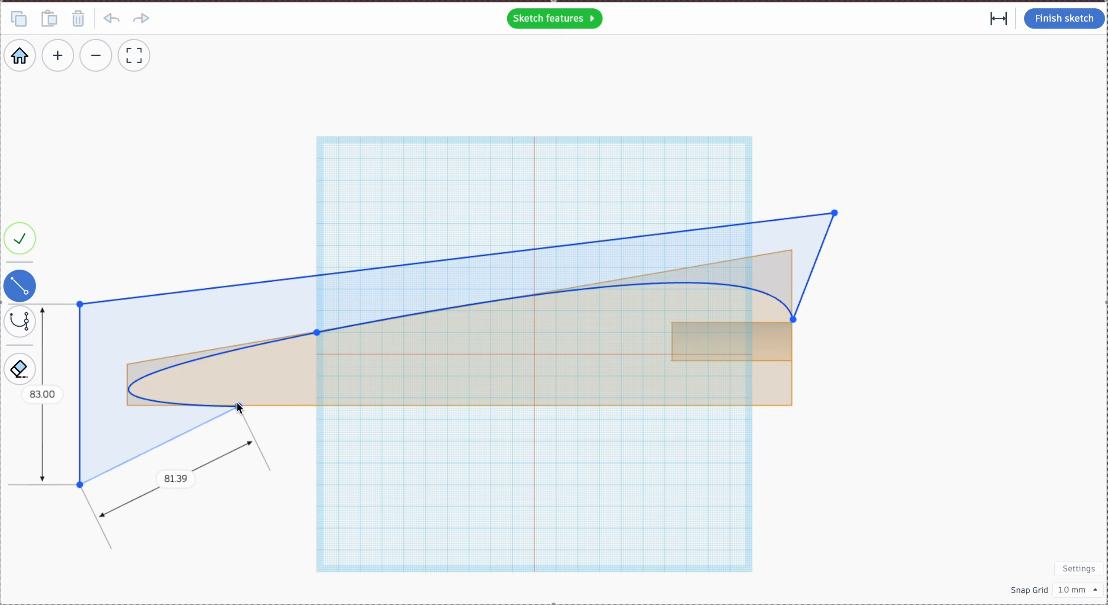
{"action": "left_click", "coordinate": [239, 406]}
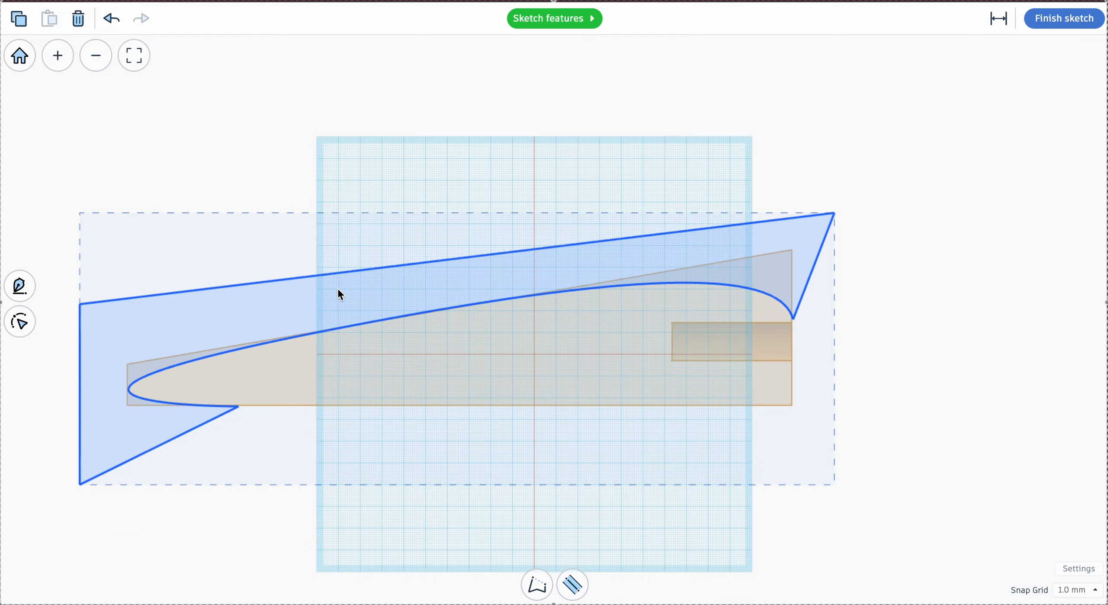
Turn the finished sketch into a hole and extend its depth to 42 mm through the wedge.
{"action": "left_click", "coordinate": [1074, 25]}
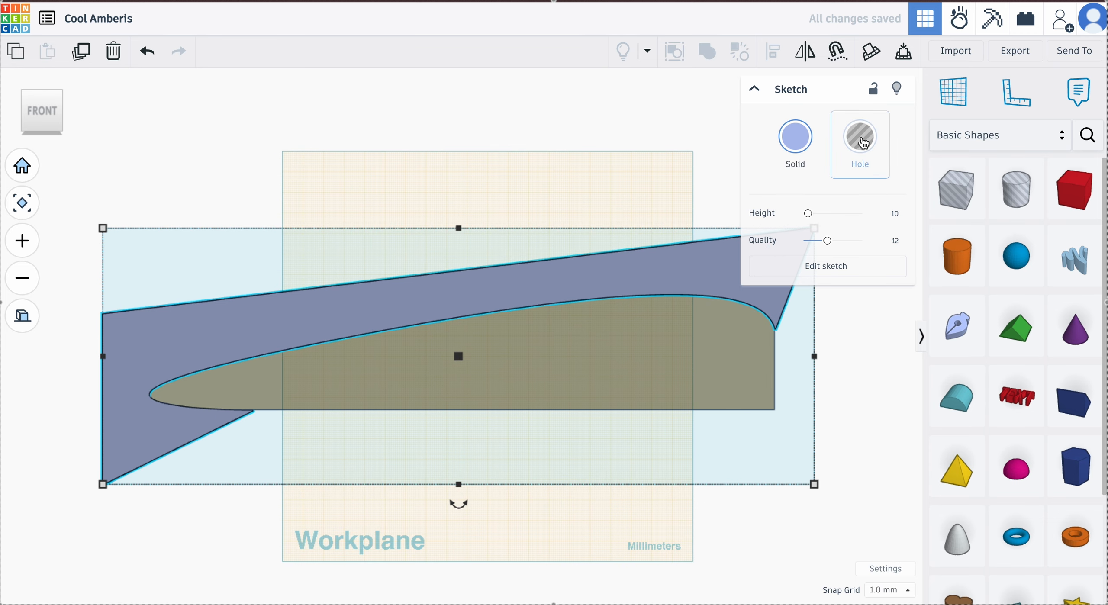
{"action": "left_click", "coordinate": [862, 137]}
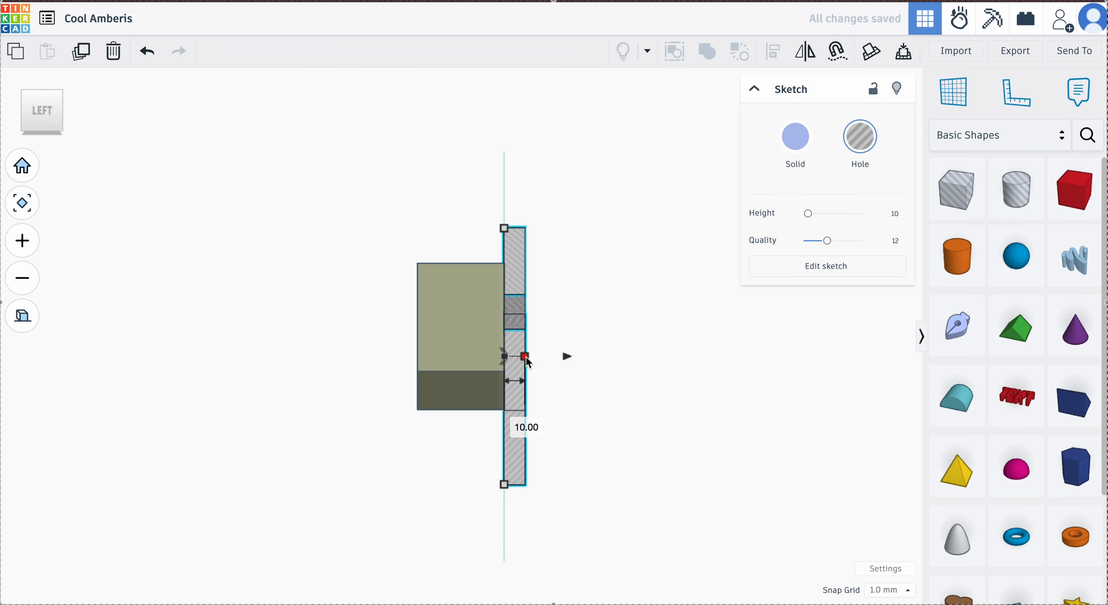
{"action": "mouse_move", "coordinate": [524, 356]}
{"action": "left_mouse_down"}
{"action": "mouse_move", "coordinate": [450, 357]}
{"action": "mouse_move", "coordinate": [388, 340]}
{"action": "left_mouse_up"}
{"action": "left_click_drag", "start_coordinate": [530, 361], "coordinate": [423, 340]}
{"action": "left_click", "coordinate": [476, 422]}
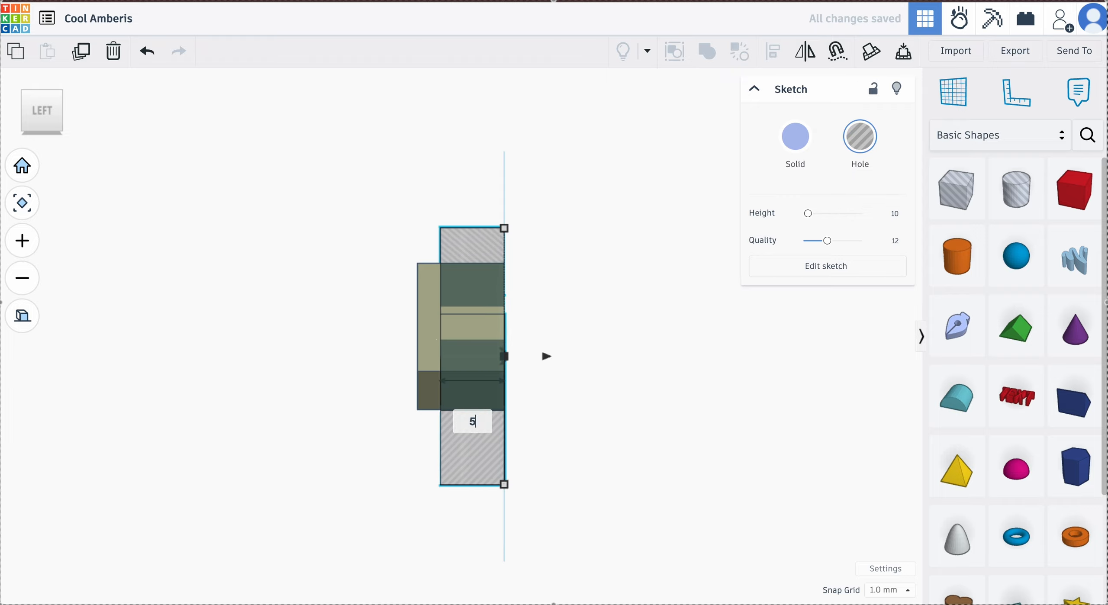
{"action": "type", "text": "50"}
{"action": "key", "text": "Return"}
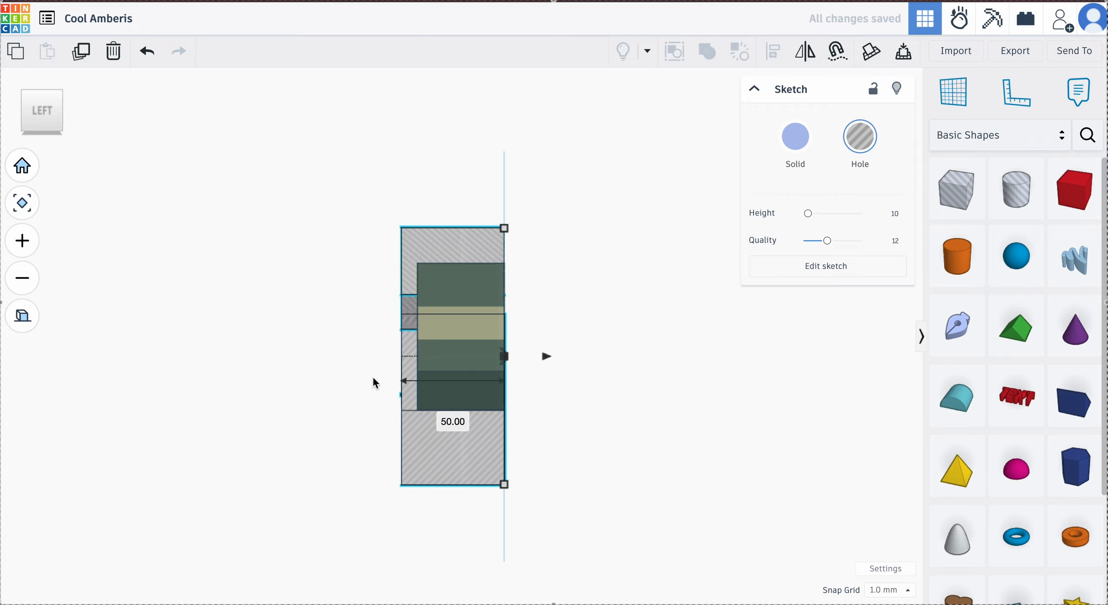
{"action": "left_click", "coordinate": [446, 420]}
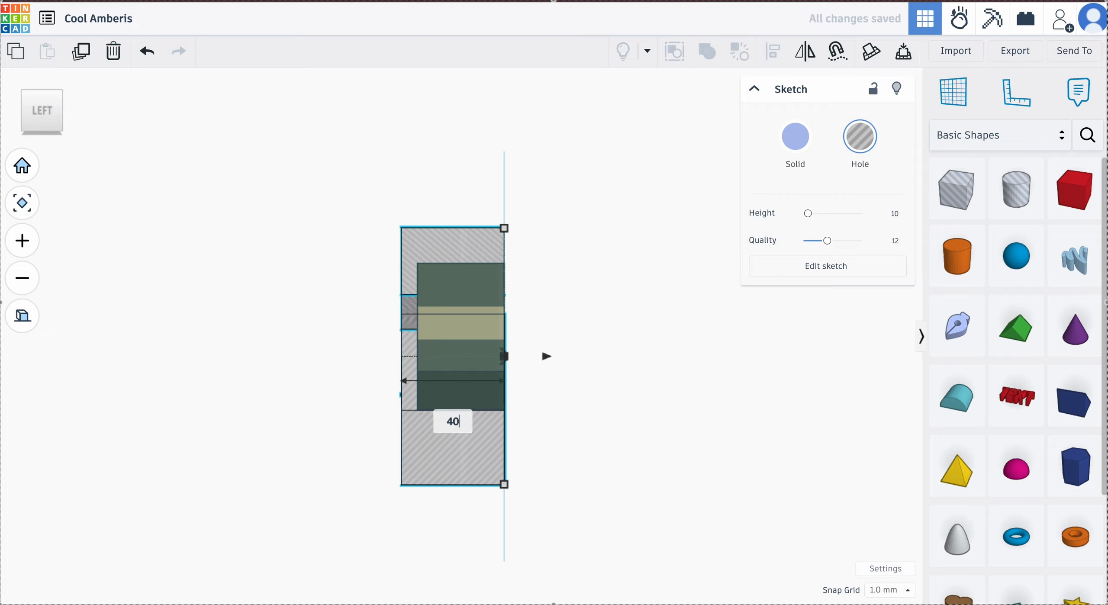
{"action": "key", "text": "Return"}
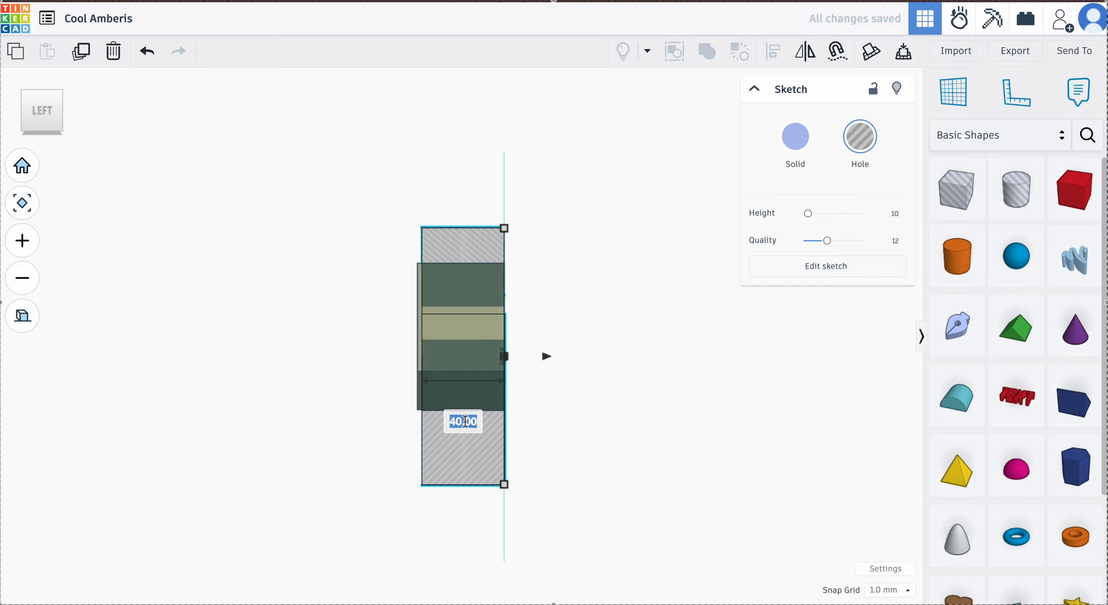
{"action": "key", "text": "Return"}
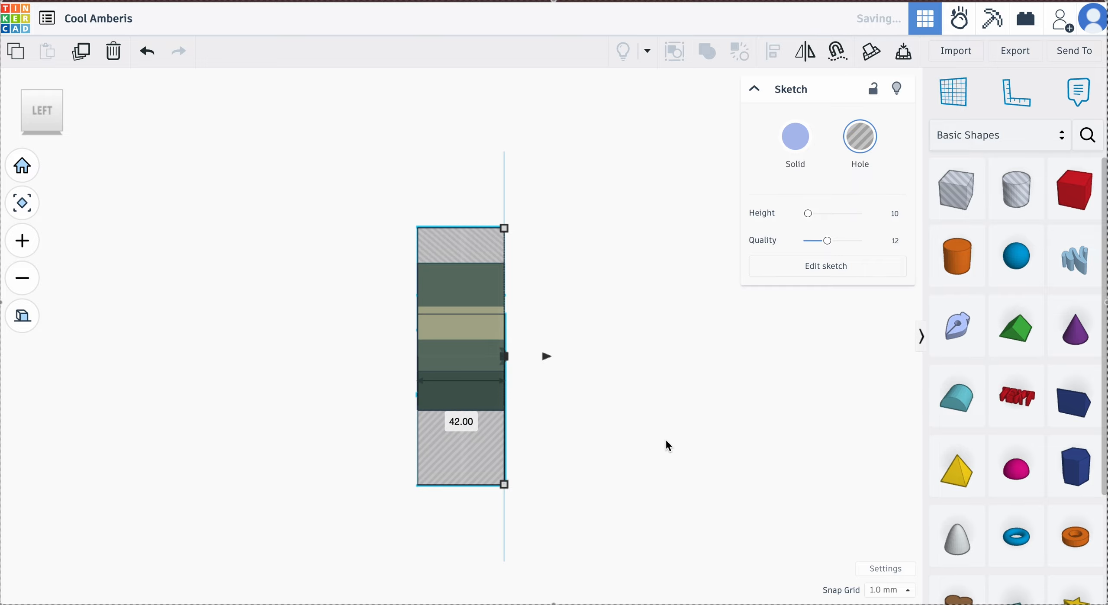
Select the wedge together with the hole and combine them into a Union group to cut the rounded profile.
{"action": "left_click", "coordinate": [64, 93]}
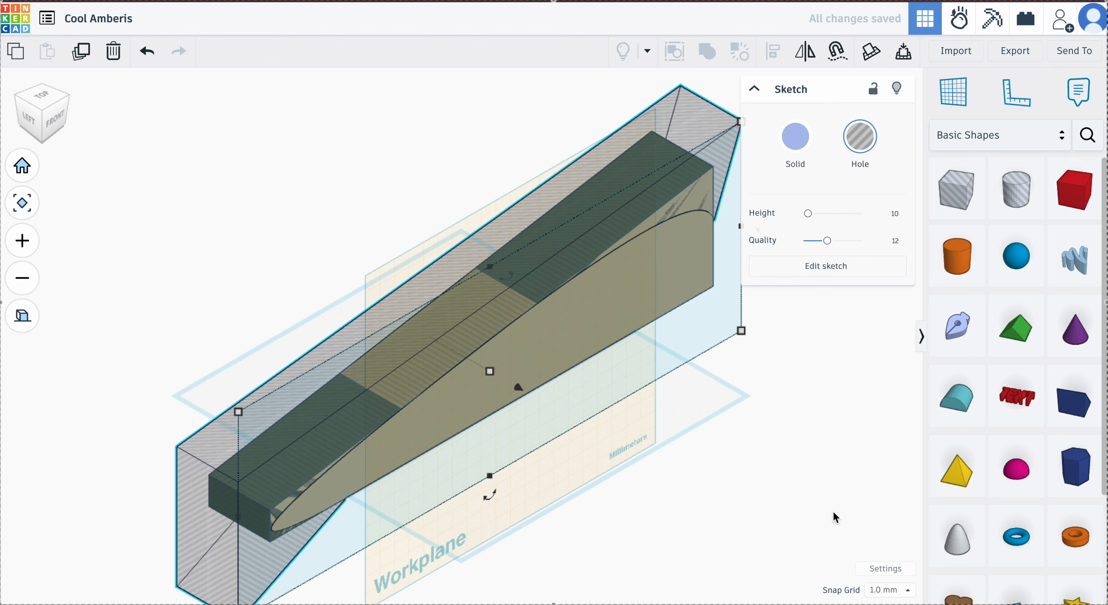
{"action": "left_click", "coordinate": [636, 330], "text": "shift"}
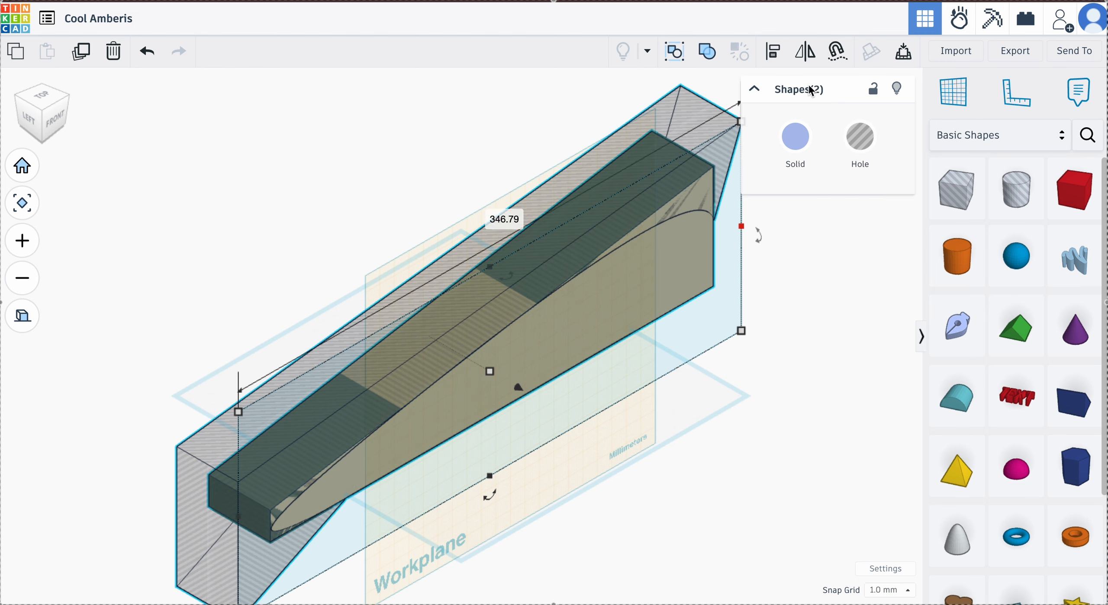
{"action": "left_click", "coordinate": [707, 52]}
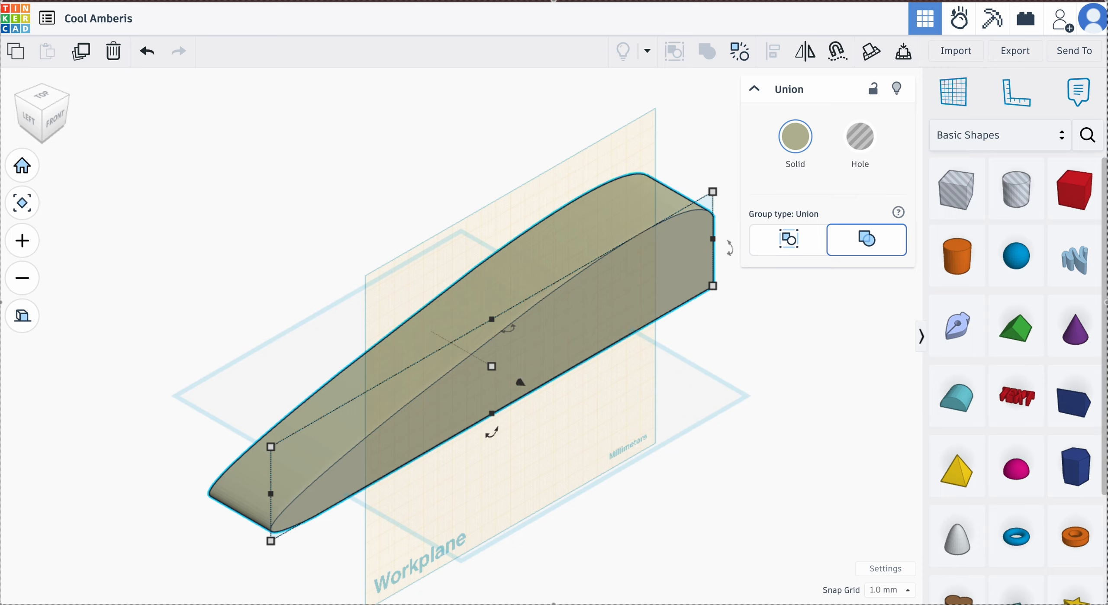
Start a new sketch on the vertical workplane with the whole rounded body in view.
{"action": "mouse_move", "coordinate": [952, 317]}
{"action": "left_mouse_down"}
{"action": "mouse_move", "coordinate": [557, 302]}
{"action": "mouse_move", "coordinate": [524, 346]}
{"action": "mouse_move", "coordinate": [529, 359]}
{"action": "left_mouse_up"}
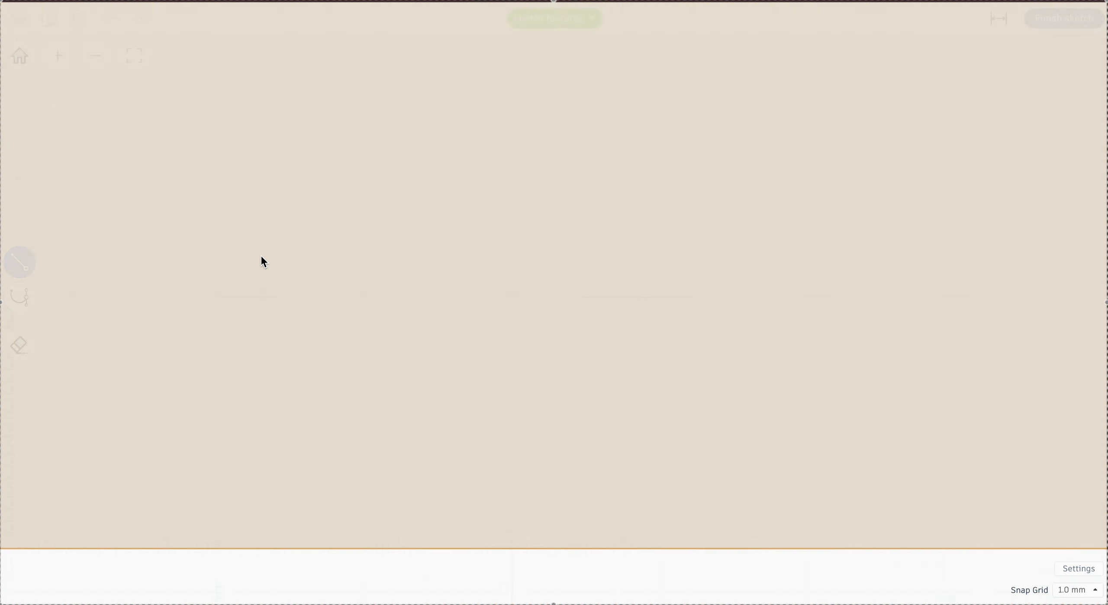
{"action": "scroll", "coordinate": [261, 256], "scroll_direction": "down", "scroll_amount": 5}
{"action": "scroll", "coordinate": [117, 282], "scroll_direction": "up", "scroll_amount": 5}
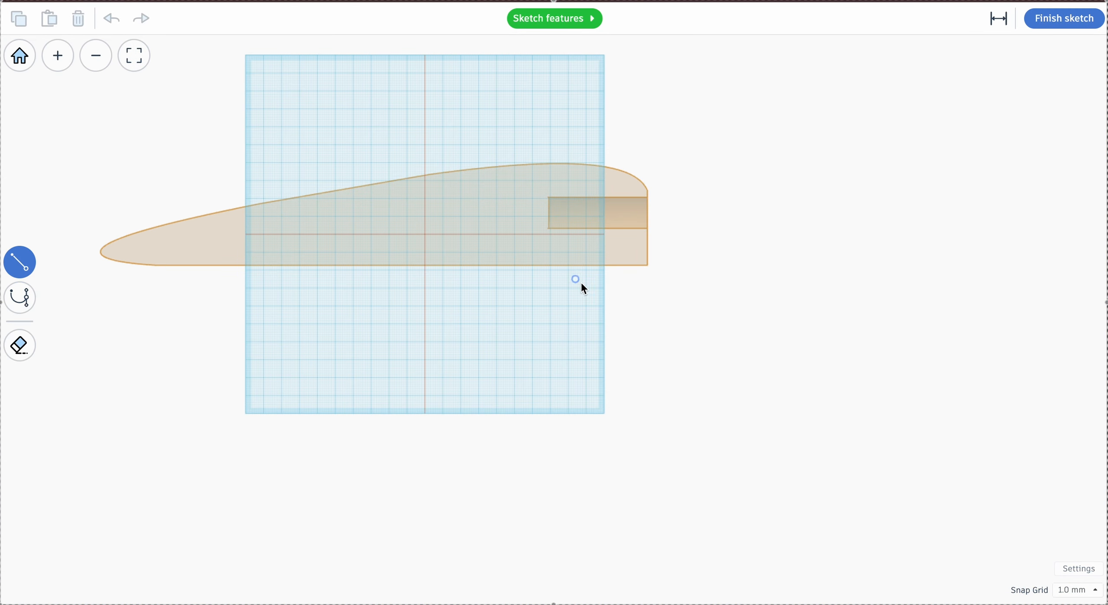
{"action": "left_click", "coordinate": [25, 308]}
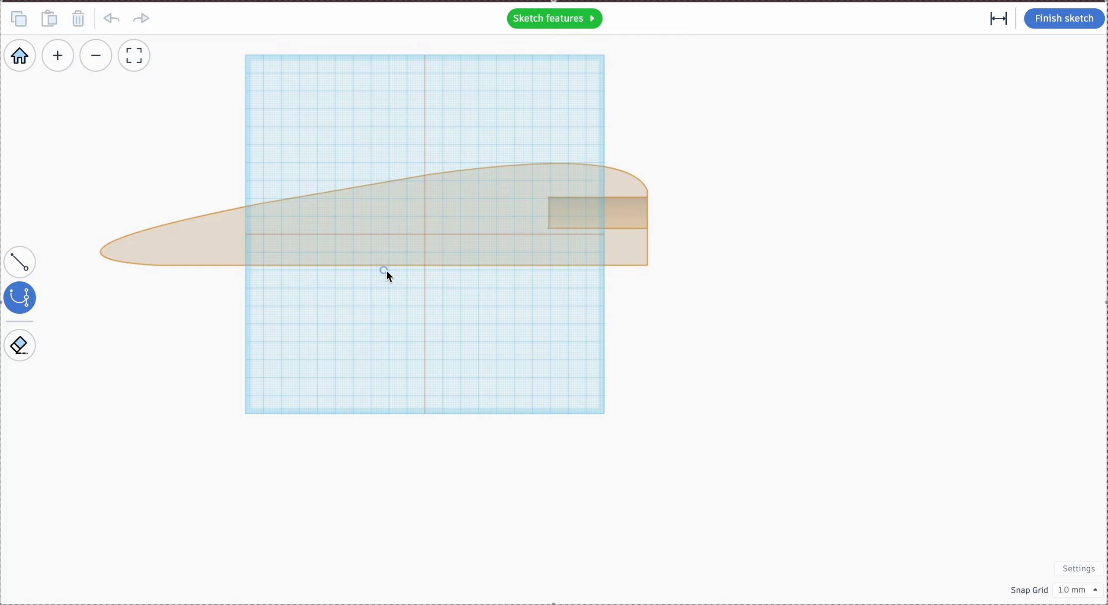
{"action": "left_click", "coordinate": [338, 265]}
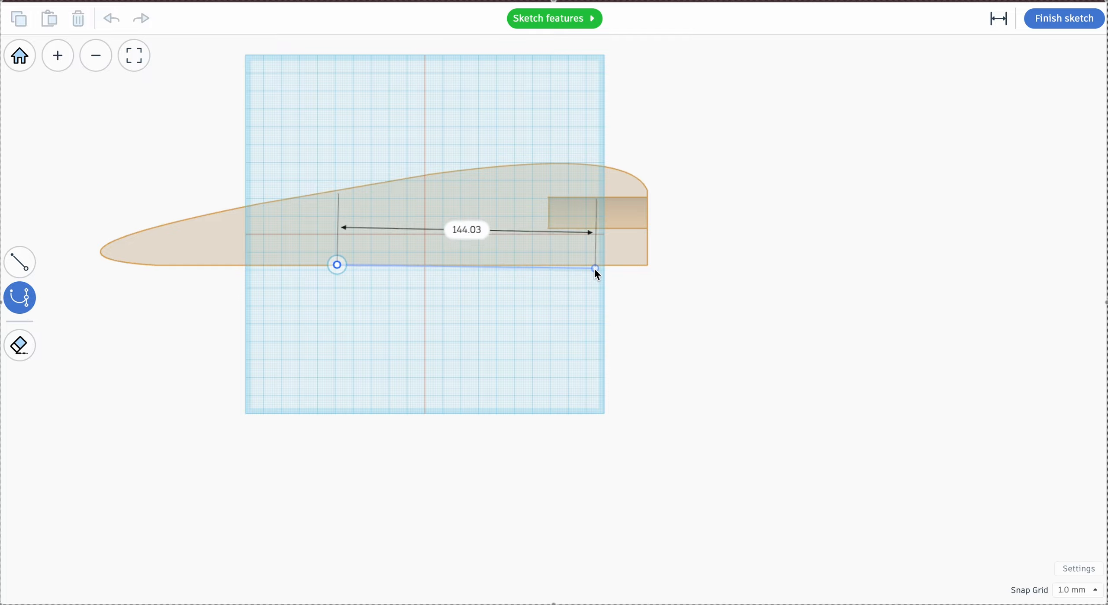
{"action": "left_click", "coordinate": [554, 265]}
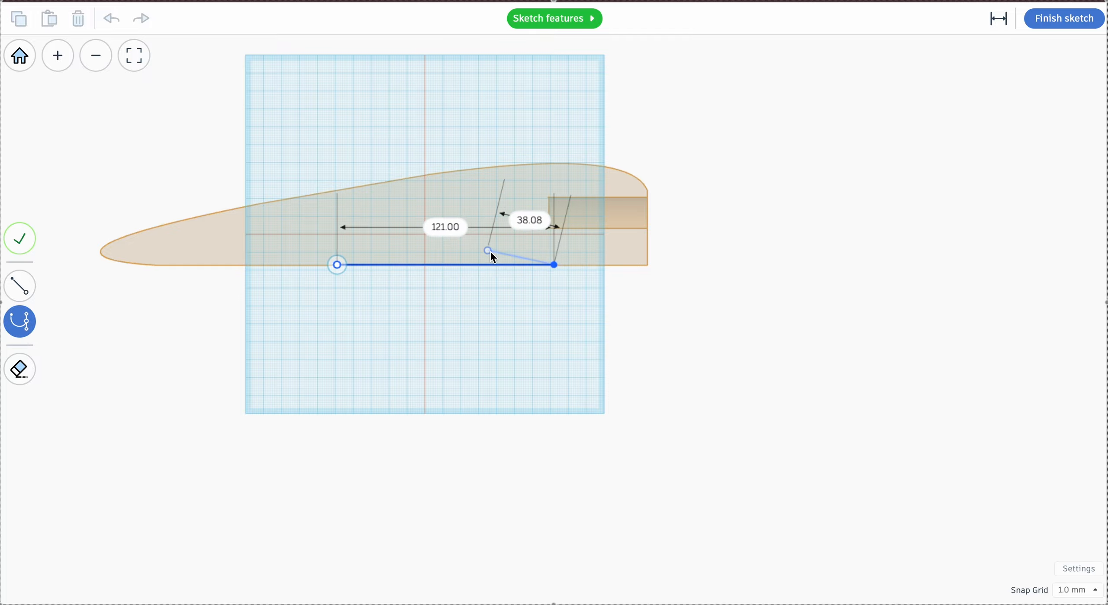
{"action": "left_click", "coordinate": [338, 265]}
{"action": "key", "text": "Delete"}
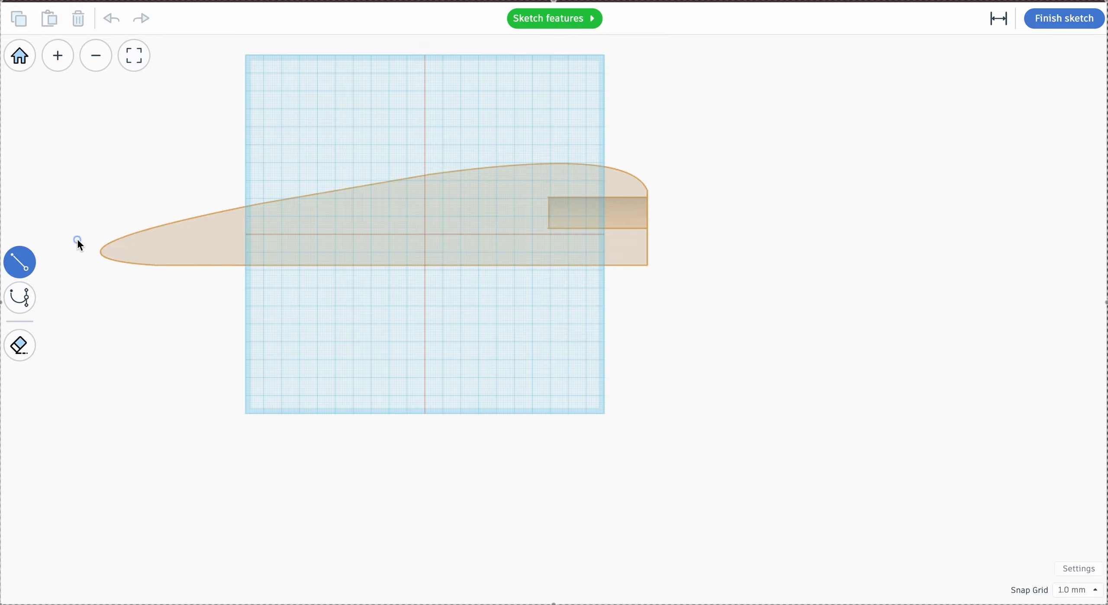
Sketch an arched curve about 152 mm long and 9.6 mm high along the body's underside, undoing the extra segment drawn to the rear face.
{"action": "left_click", "coordinate": [282, 263]}
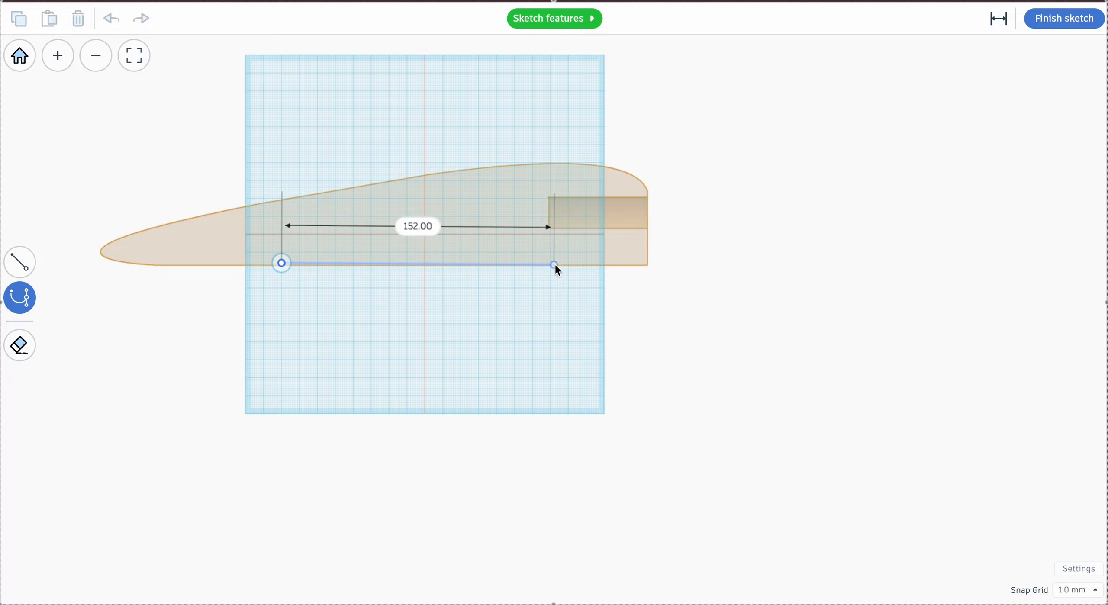
{"action": "left_click_drag", "start_coordinate": [554, 264], "coordinate": [694, 303]}
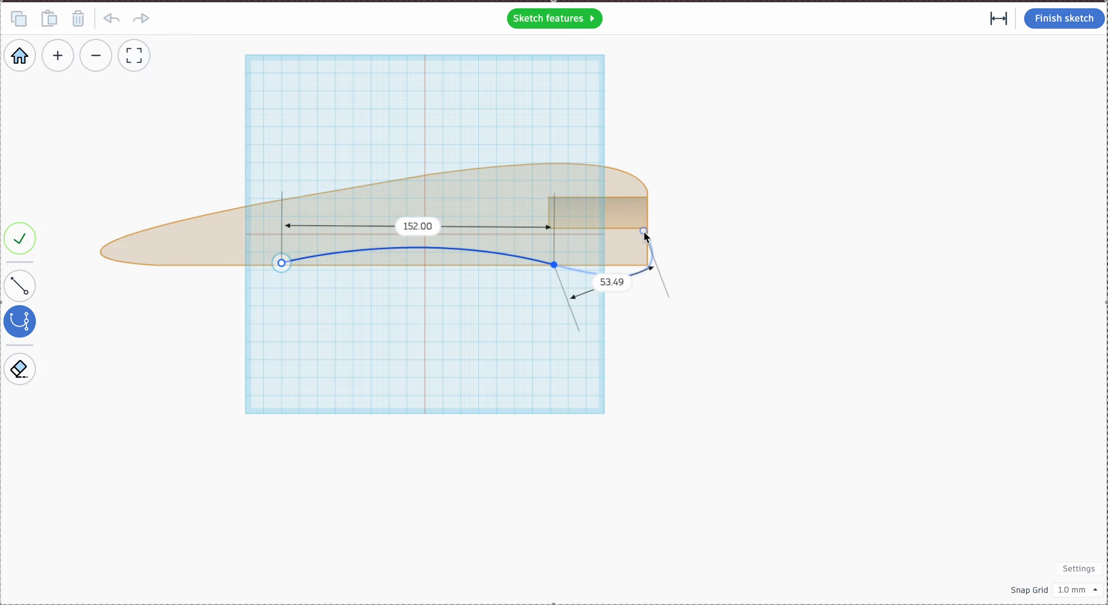
{"action": "left_click_drag", "start_coordinate": [648, 238], "coordinate": [744, 160]}
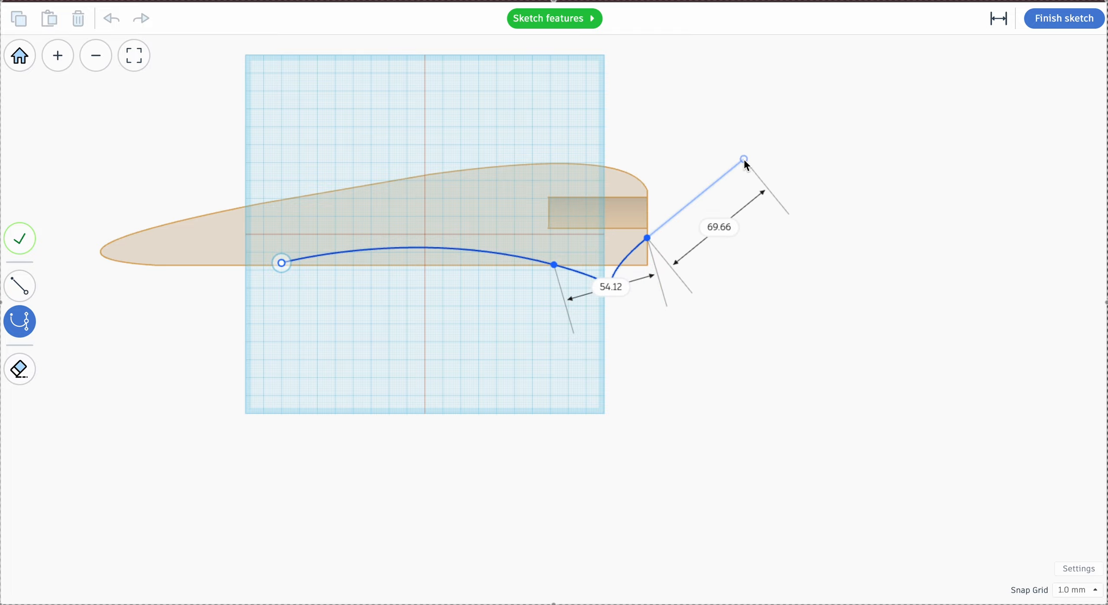
{"action": "key", "text": "Return"}
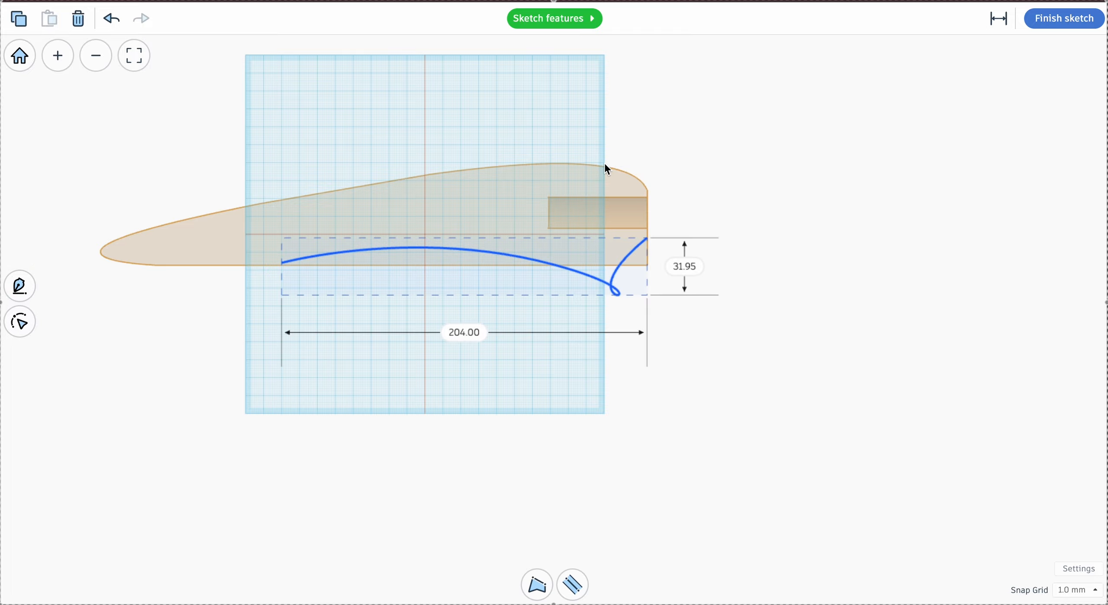
{"action": "key", "text": "ctrl+z"}
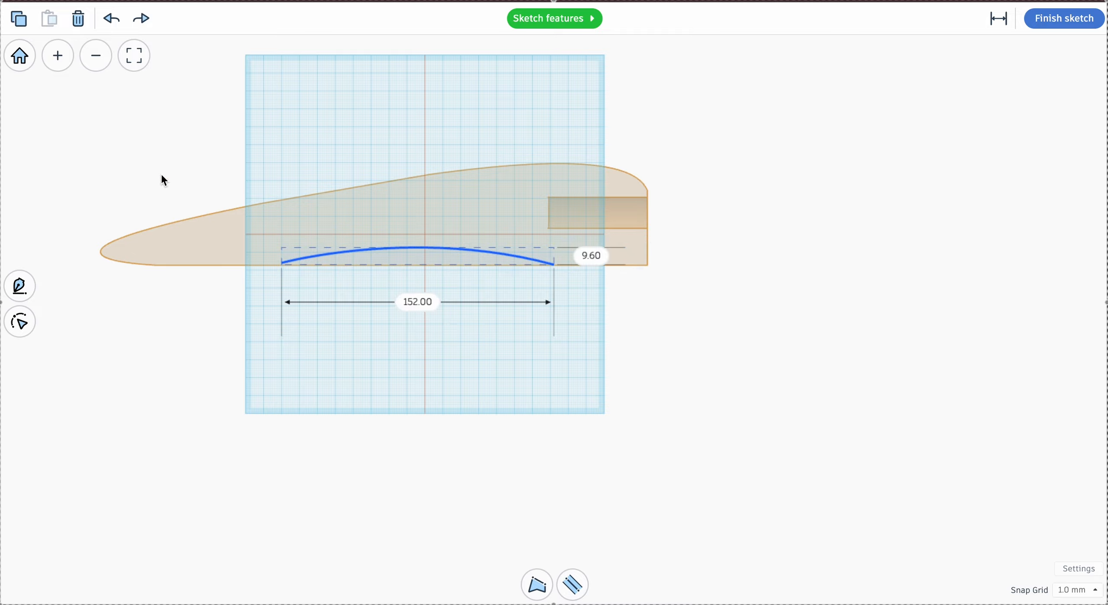
Undo the arched curve sketched along the body's underside.
{"action": "left_click", "coordinate": [25, 293]}
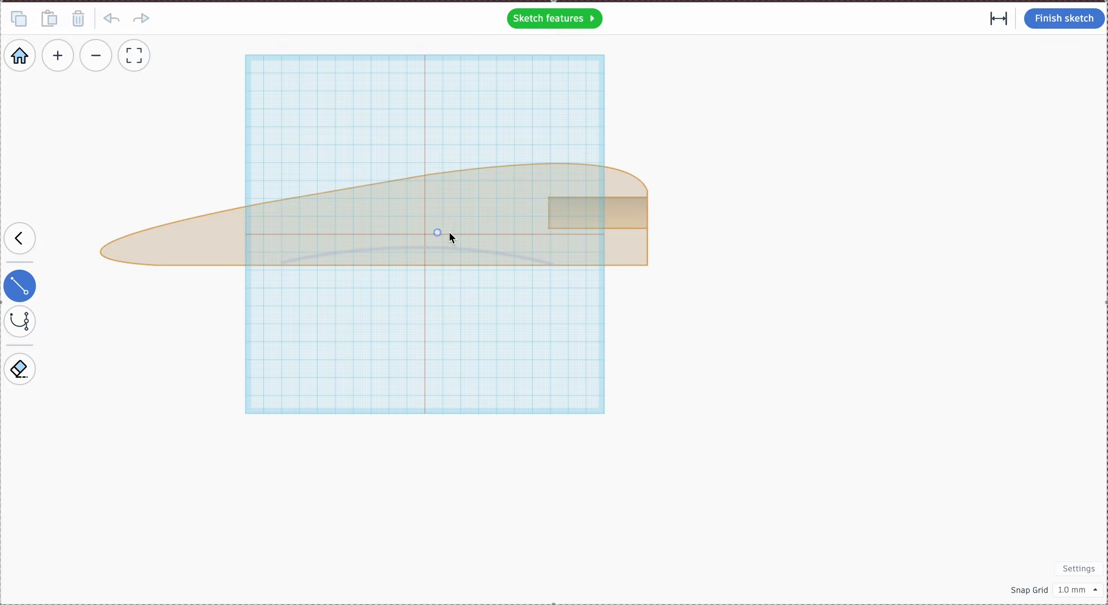
{"action": "left_click", "coordinate": [97, 250]}
{"action": "key", "text": "super+z"}
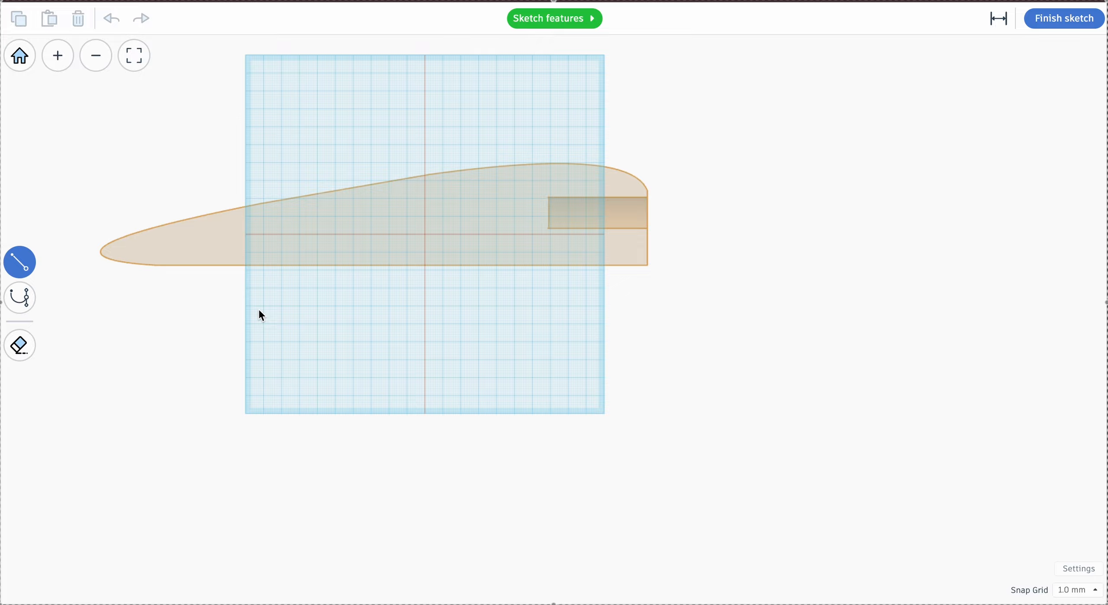
{"action": "left_click", "coordinate": [20, 298]}
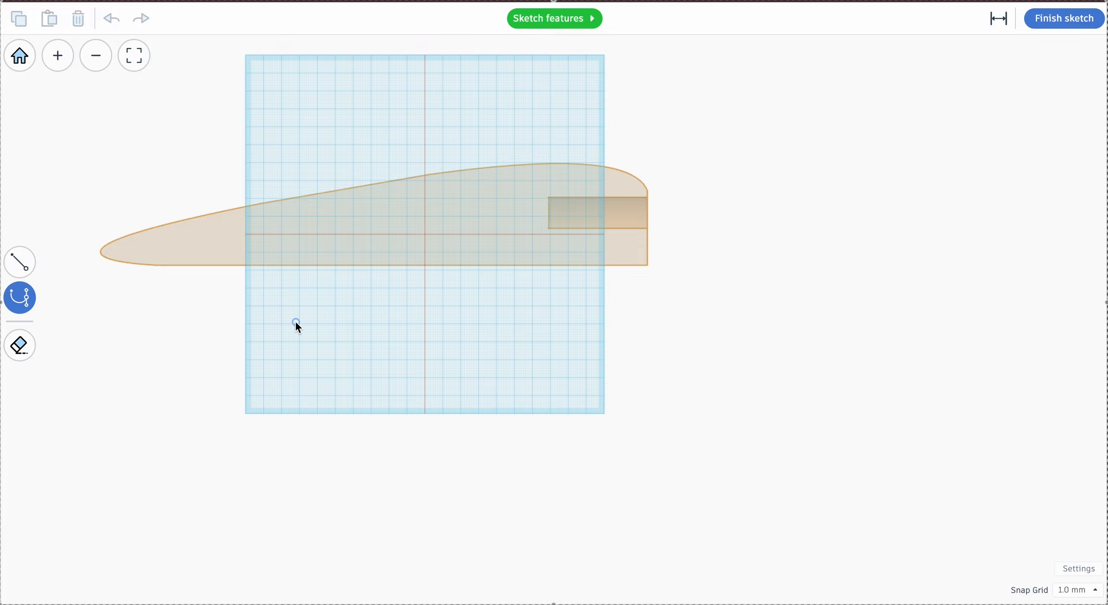
{"action": "left_click", "coordinate": [300, 265]}
{"action": "left_click", "coordinate": [517, 265]}
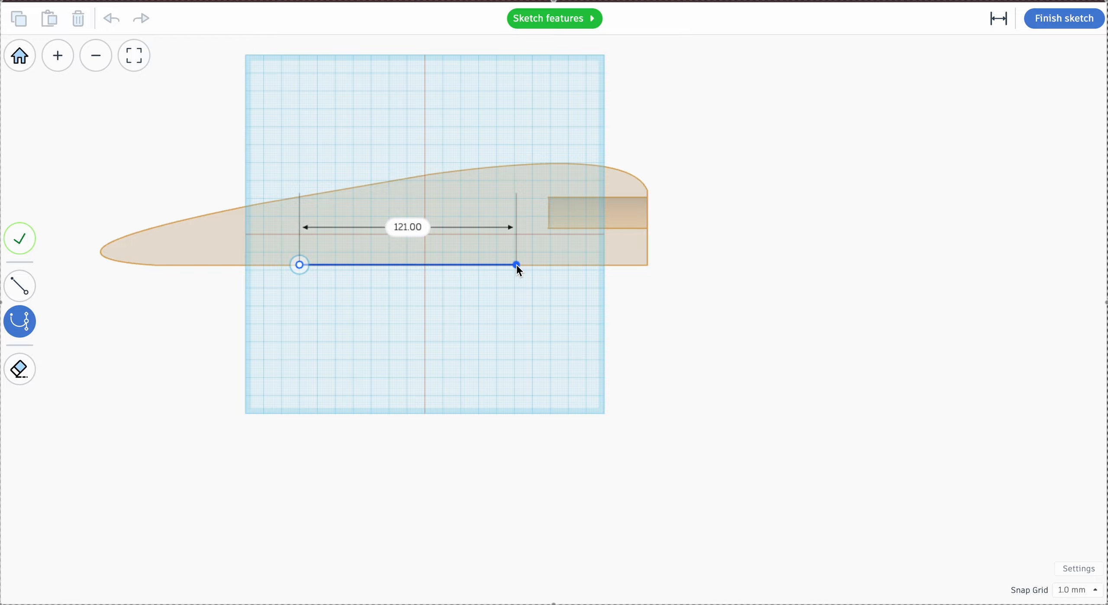
{"action": "left_click", "coordinate": [516, 265]}
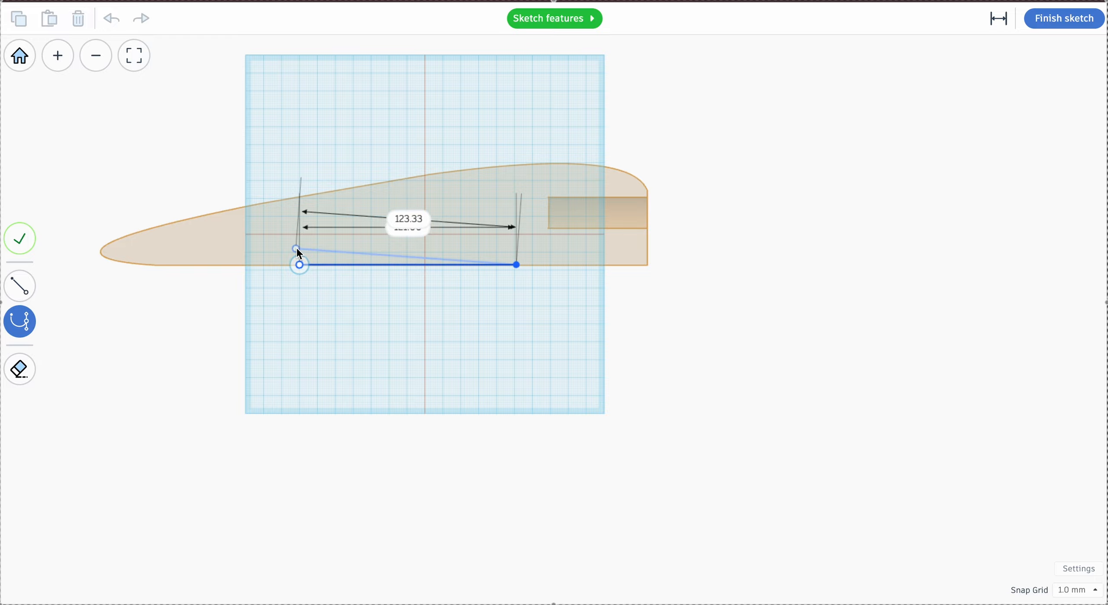
{"action": "left_click", "coordinate": [76, 301]}
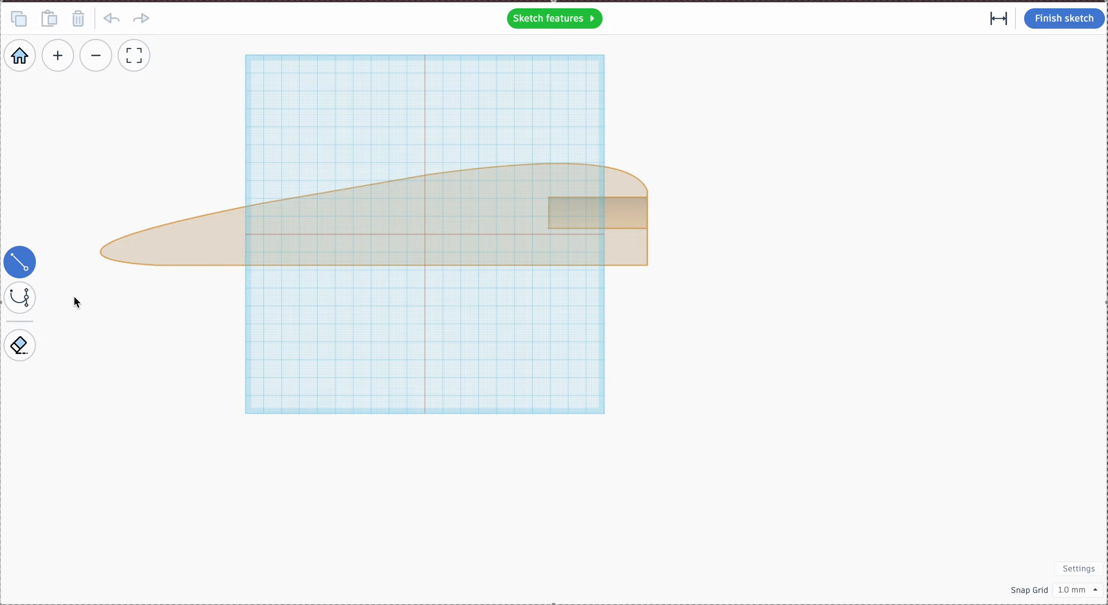
Try to sketch a shallow arch about 119 mm long along the underside with a curve continuing to the rear face, and undo it.
{"action": "left_click", "coordinate": [19, 297]}
{"action": "left_click", "coordinate": [302, 265]}
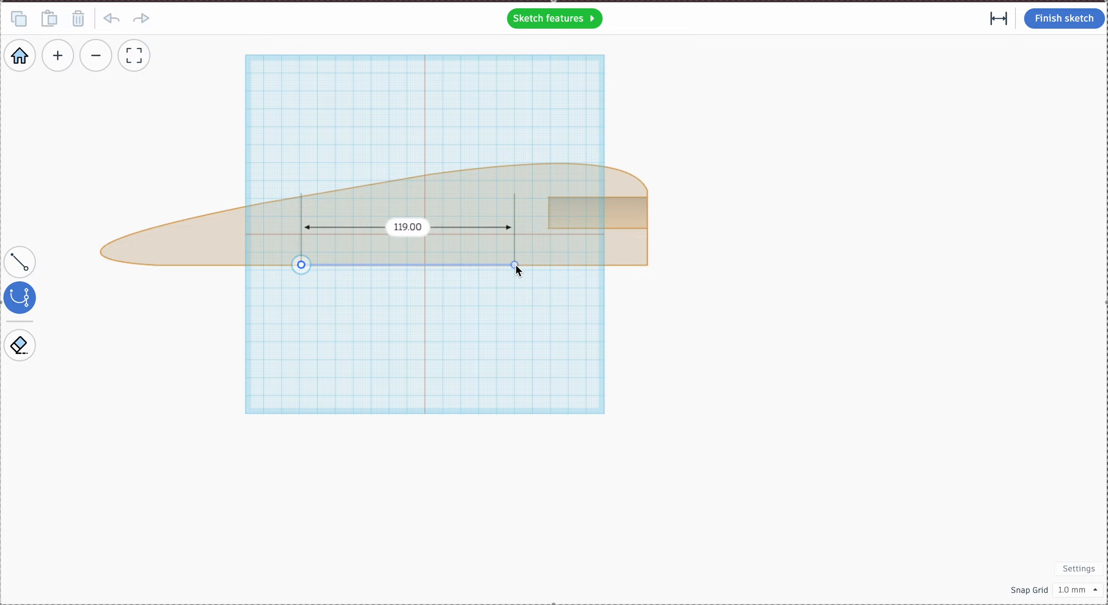
{"action": "left_click_drag", "start_coordinate": [515, 265], "coordinate": [611, 287]}
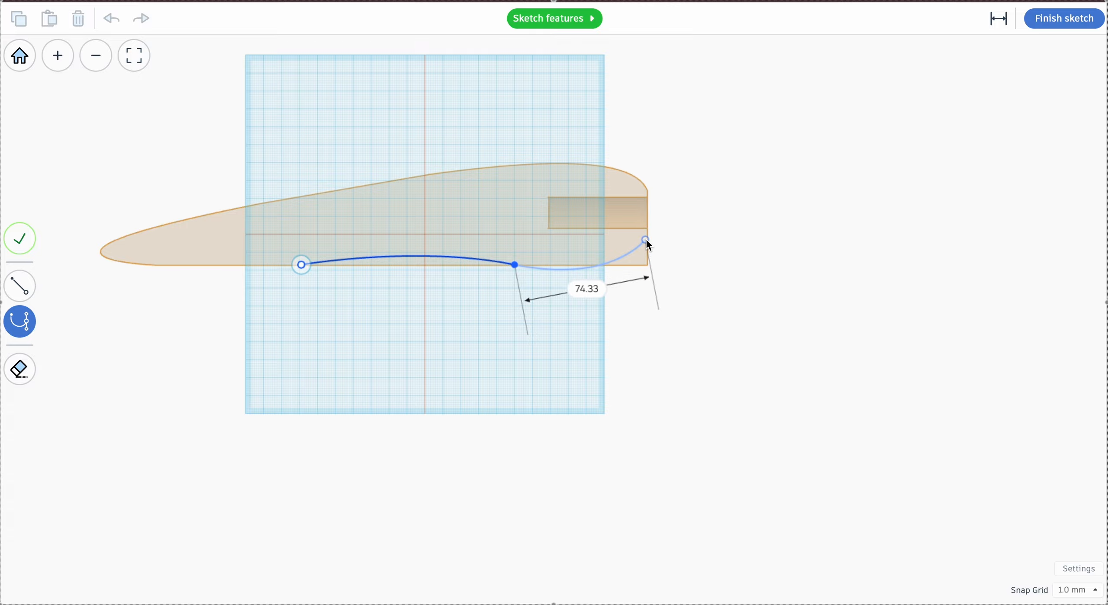
{"action": "left_click_drag", "start_coordinate": [647, 240], "coordinate": [781, 242]}
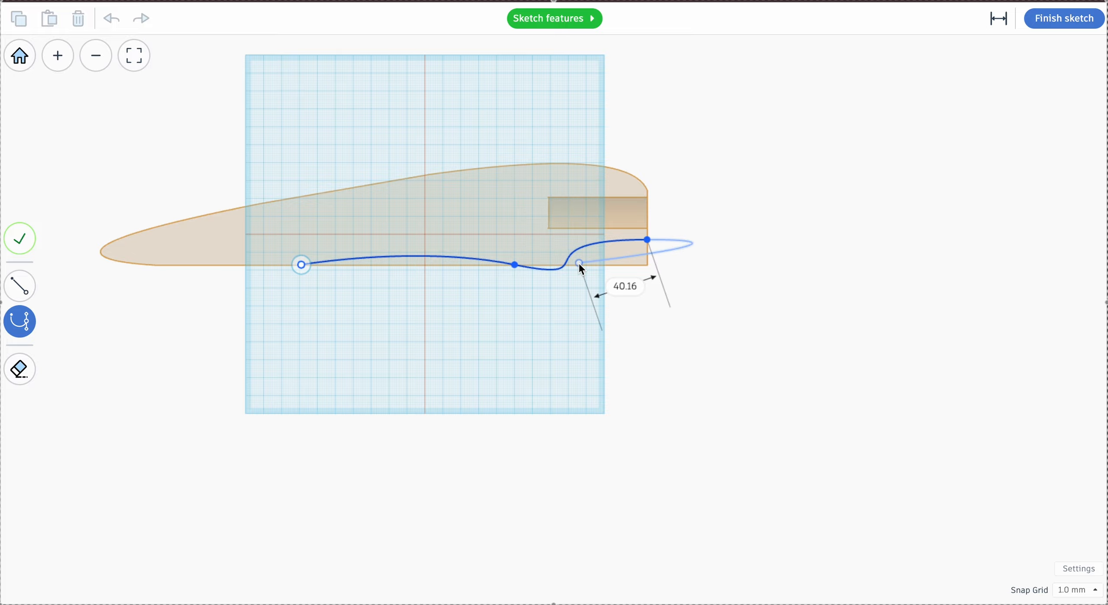
{"action": "key", "text": "Escape"}
{"action": "key", "text": "ctrl+z"}
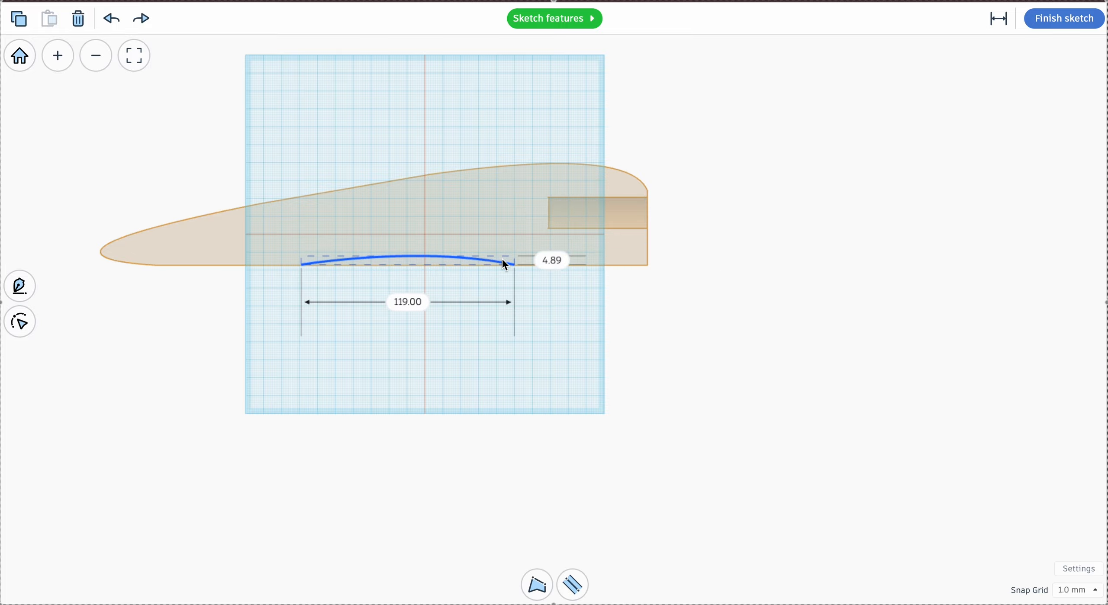
{"action": "key", "text": "ctrl+z"}
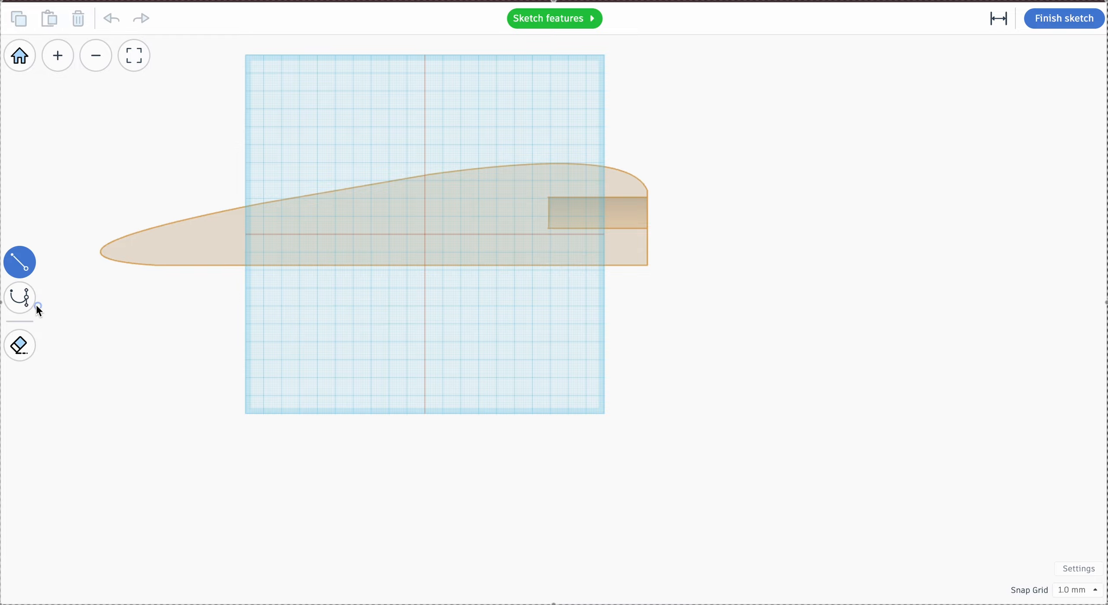
Sketch a closed profile about 232 mm long and 77 mm high, arching along the body's underside, rising to the rear face and closed with straight lines below.
{"action": "left_click", "coordinate": [20, 302]}
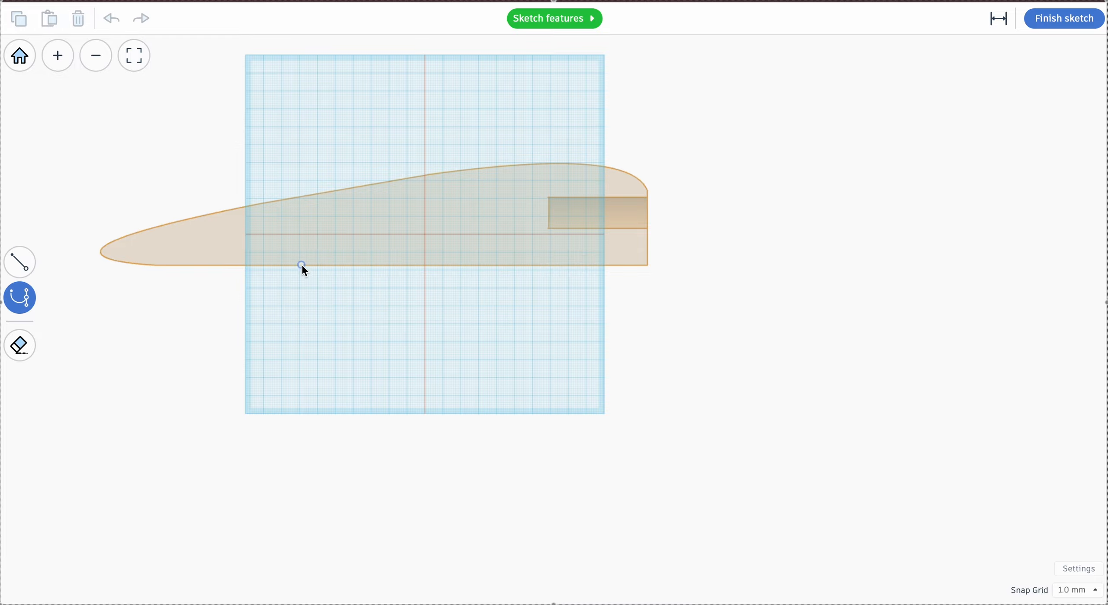
{"action": "left_click", "coordinate": [301, 265]}
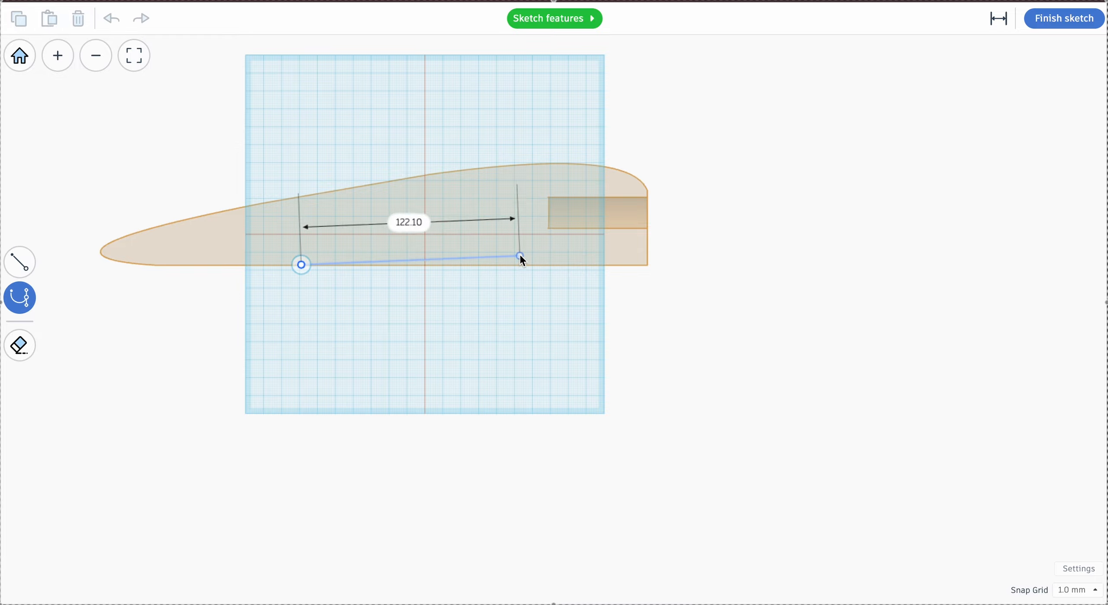
{"action": "left_click", "coordinate": [516, 253]}
{"action": "left_click_drag", "start_coordinate": [517, 253], "coordinate": [615, 270]}
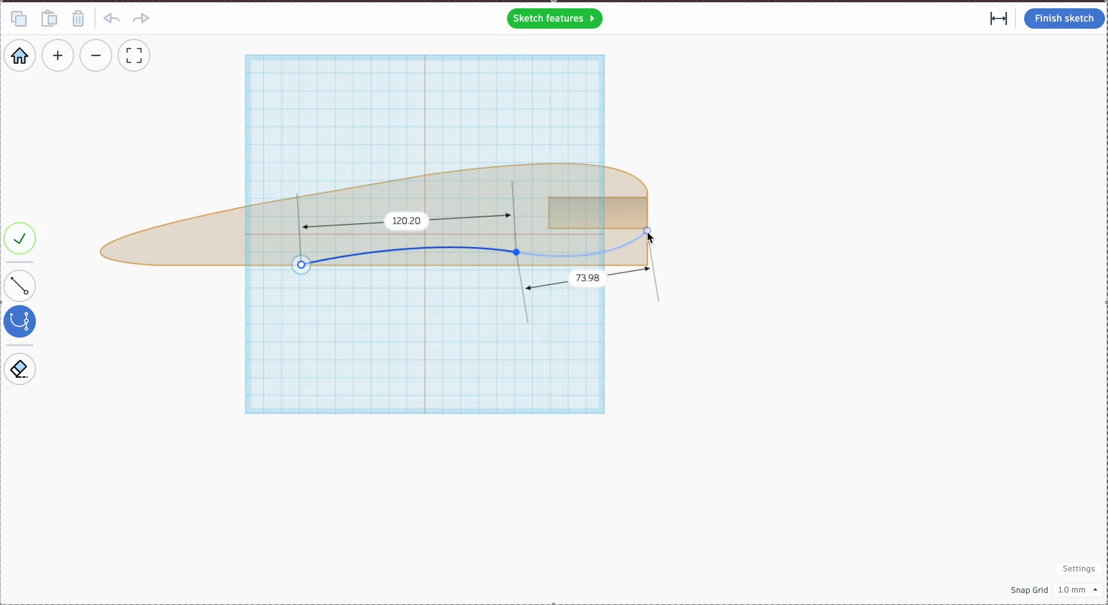
{"action": "left_click_drag", "start_coordinate": [647, 231], "coordinate": [705, 189]}
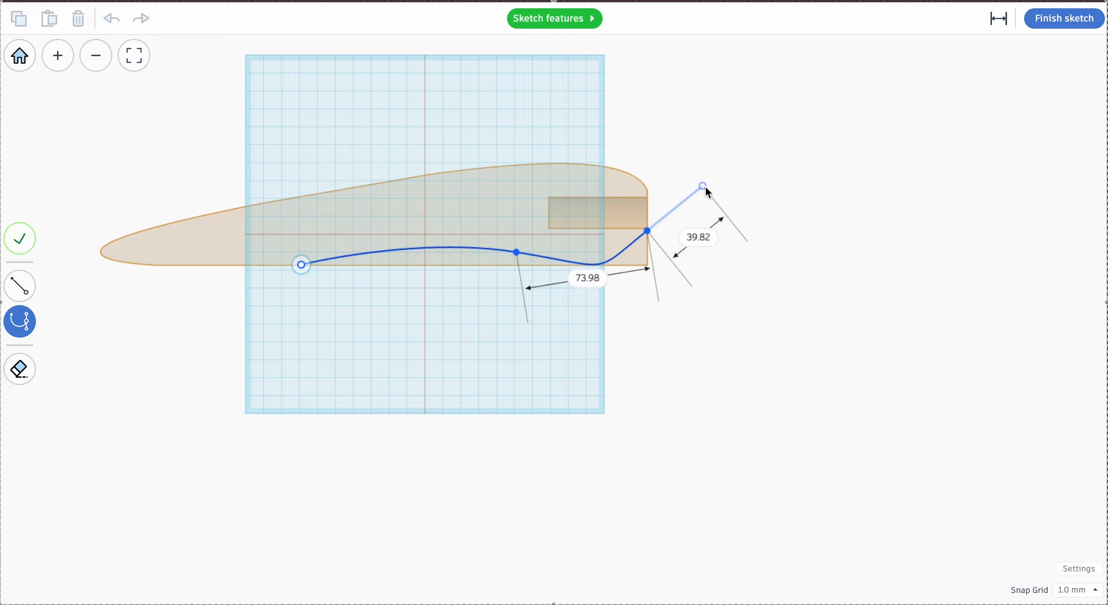
{"action": "left_click", "coordinate": [13, 290]}
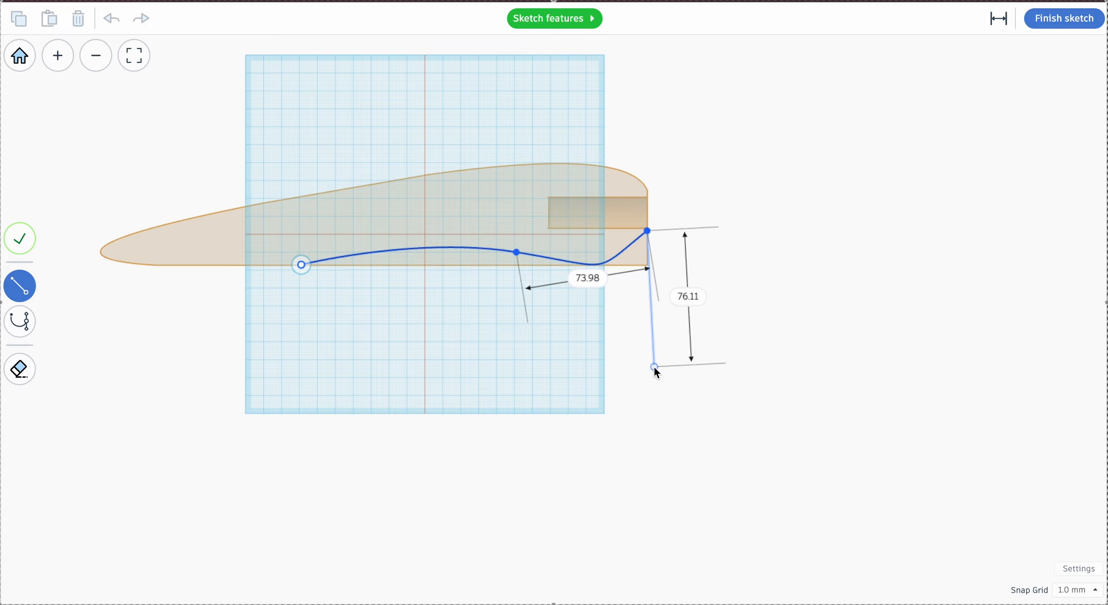
{"action": "left_click", "coordinate": [717, 369]}
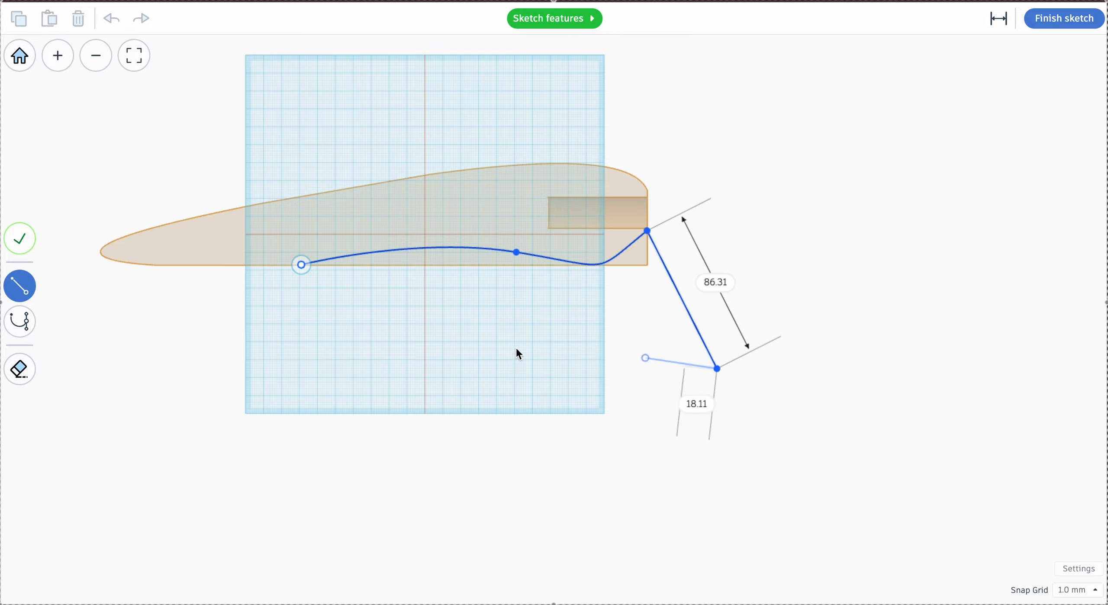
{"action": "left_click", "coordinate": [302, 265]}
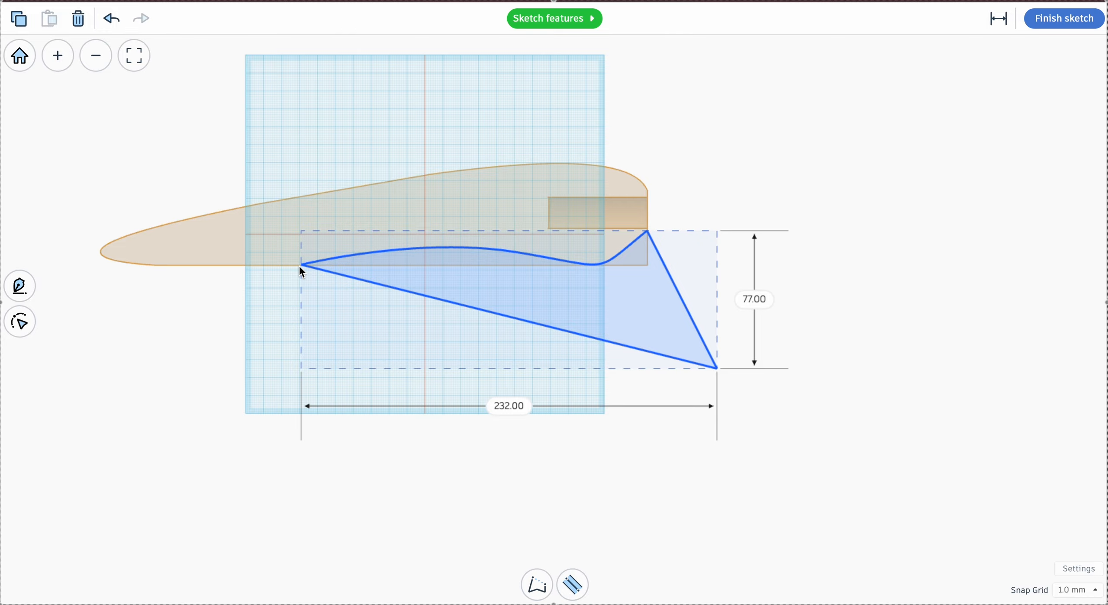
Turn the finished underside sketch into a hole and set its depth to -42 mm so it runs through the body.
{"action": "left_click", "coordinate": [1062, 19]}
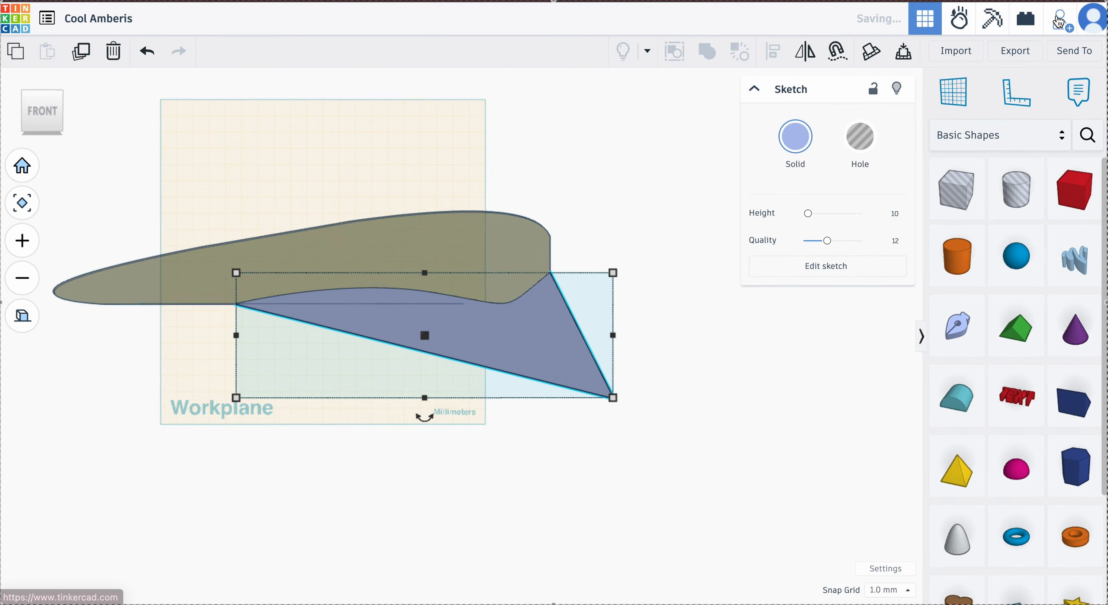
{"action": "left_click", "coordinate": [858, 134]}
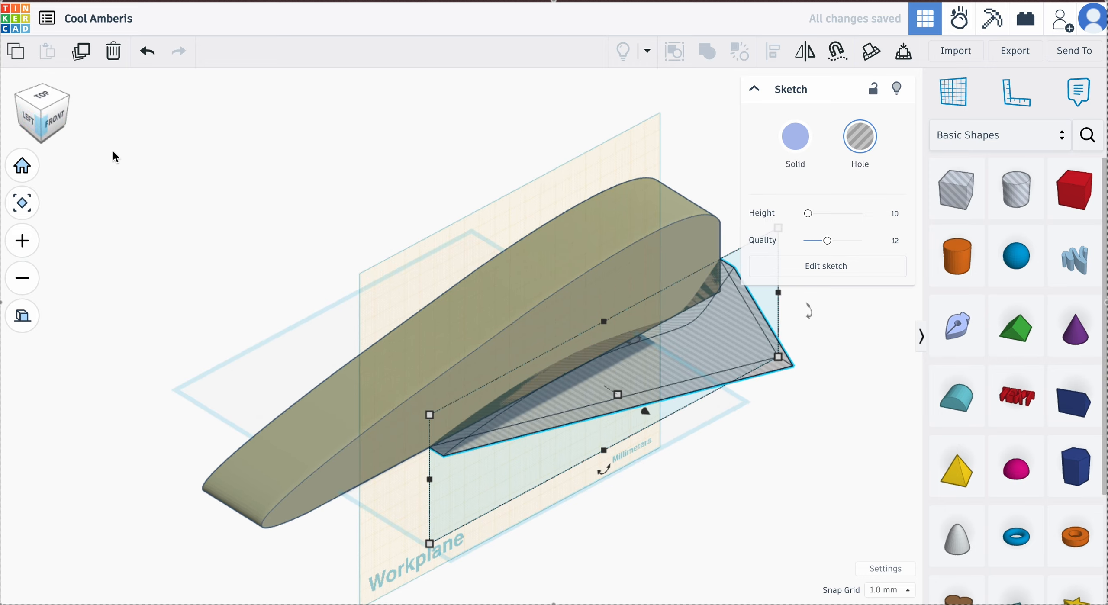
{"action": "left_click", "coordinate": [30, 124]}
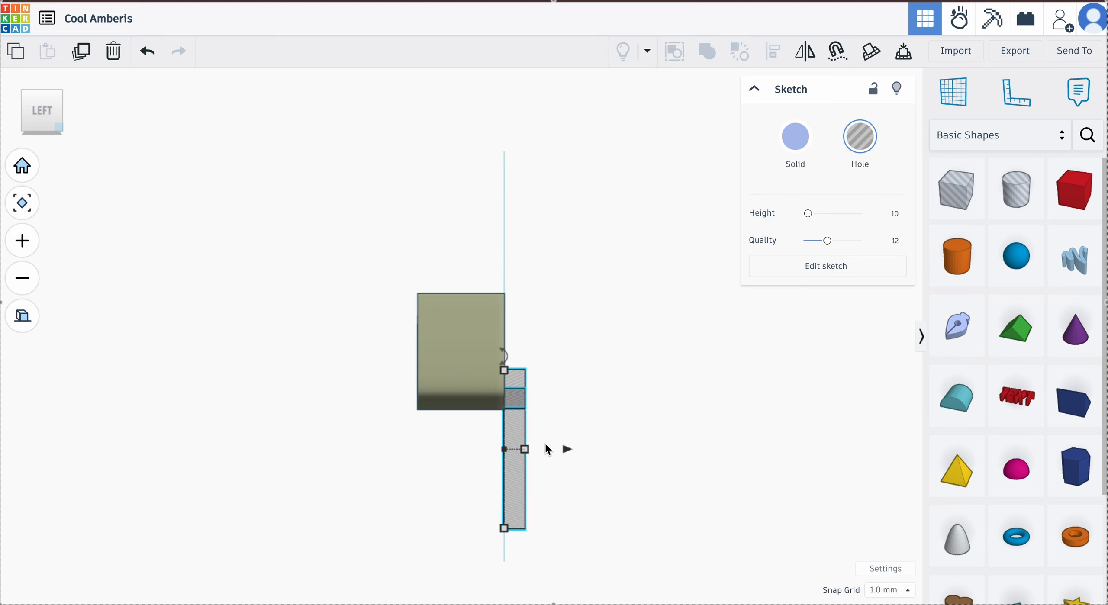
{"action": "left_click", "coordinate": [465, 453]}
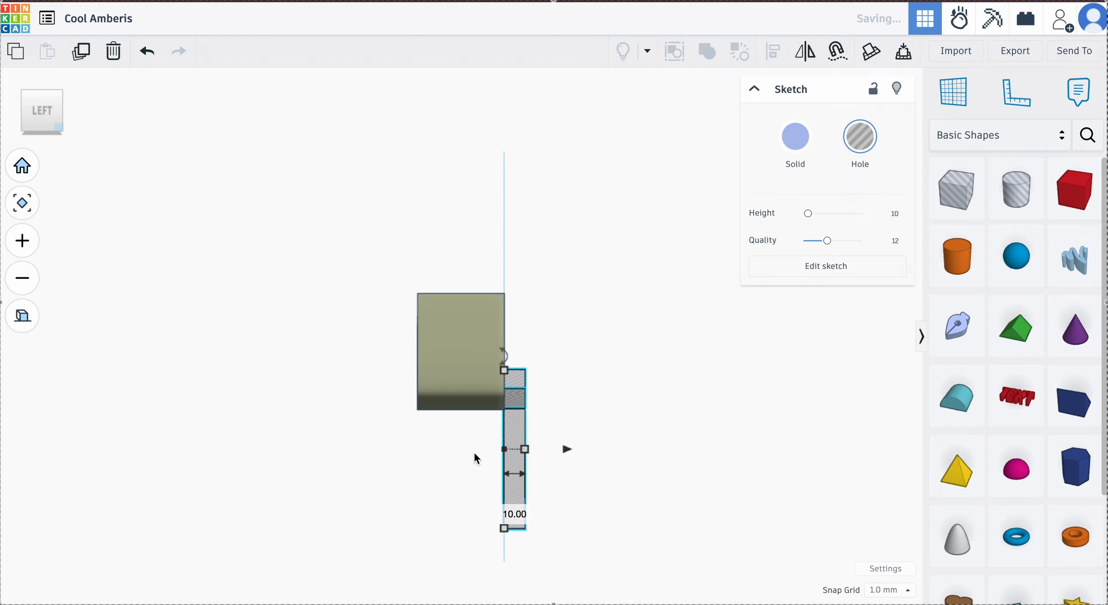
{"action": "left_click", "coordinate": [518, 513]}
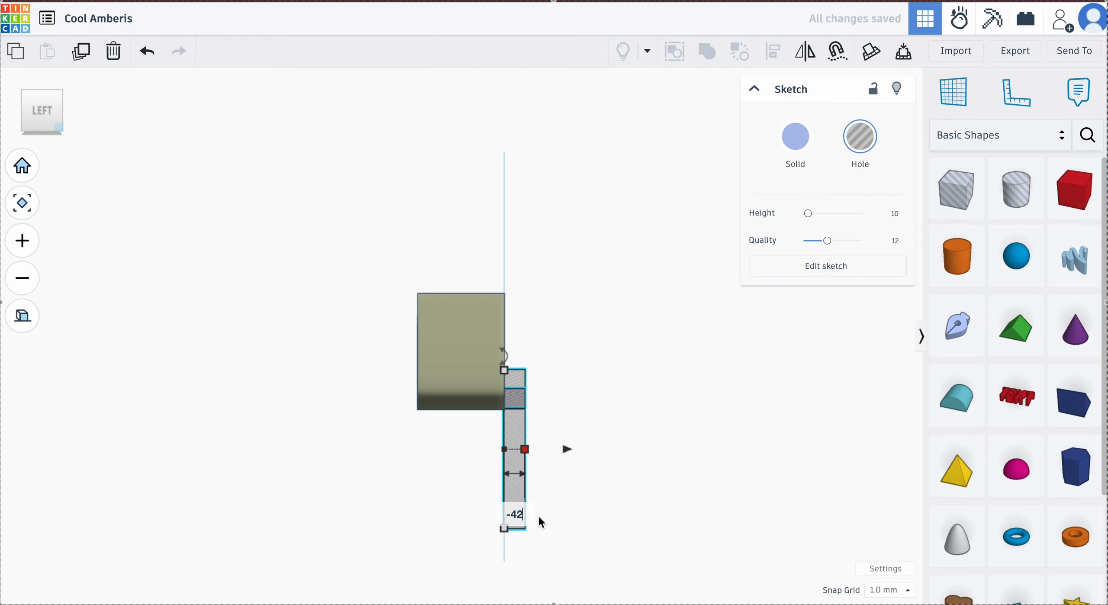
{"action": "key", "text": "Return"}
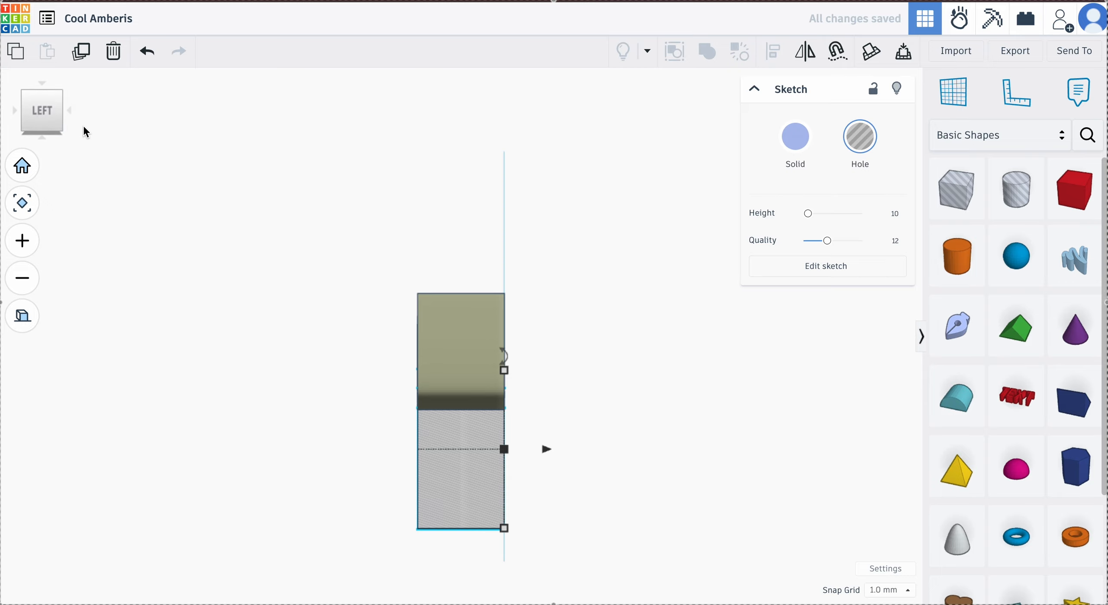
Combine the body and the underside hole into a Union group to cut the curved underside.
{"action": "left_click", "coordinate": [64, 101]}
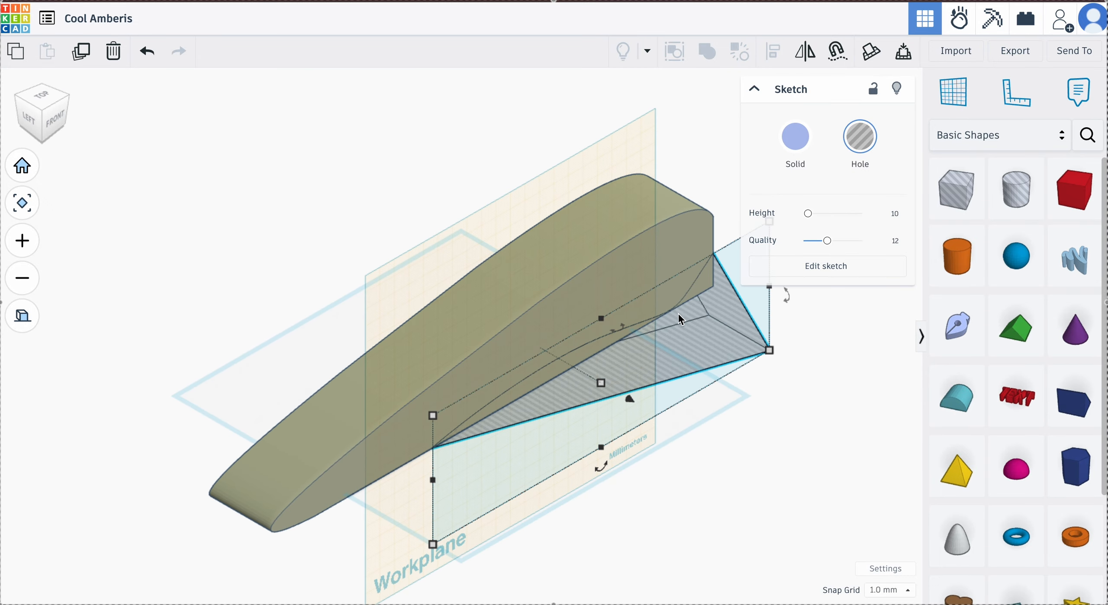
{"action": "left_click", "coordinate": [645, 289], "text": "shift"}
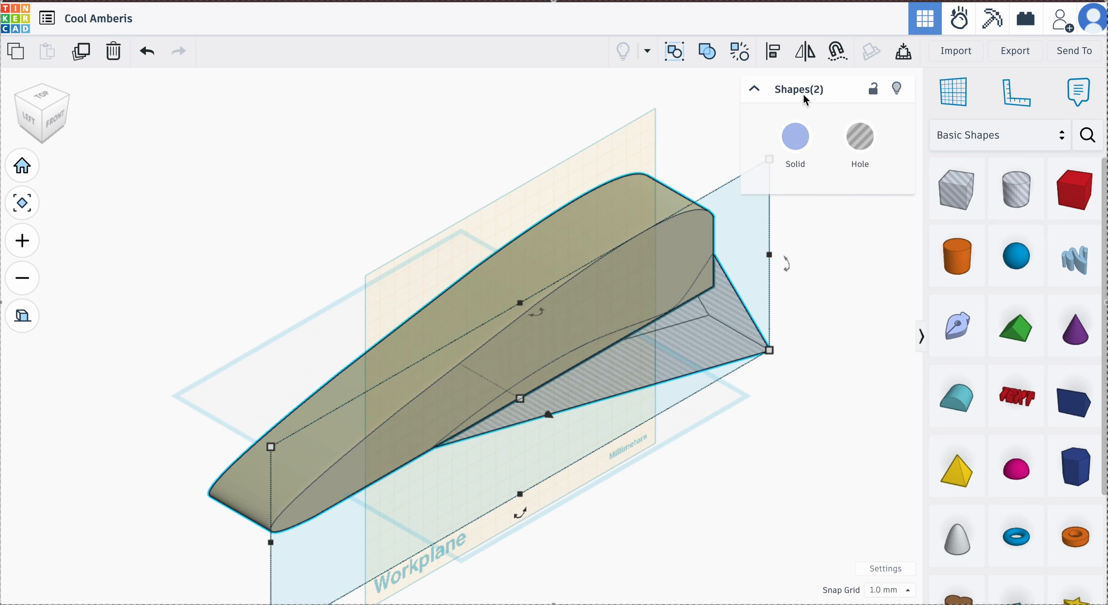
{"action": "left_click", "coordinate": [710, 50]}
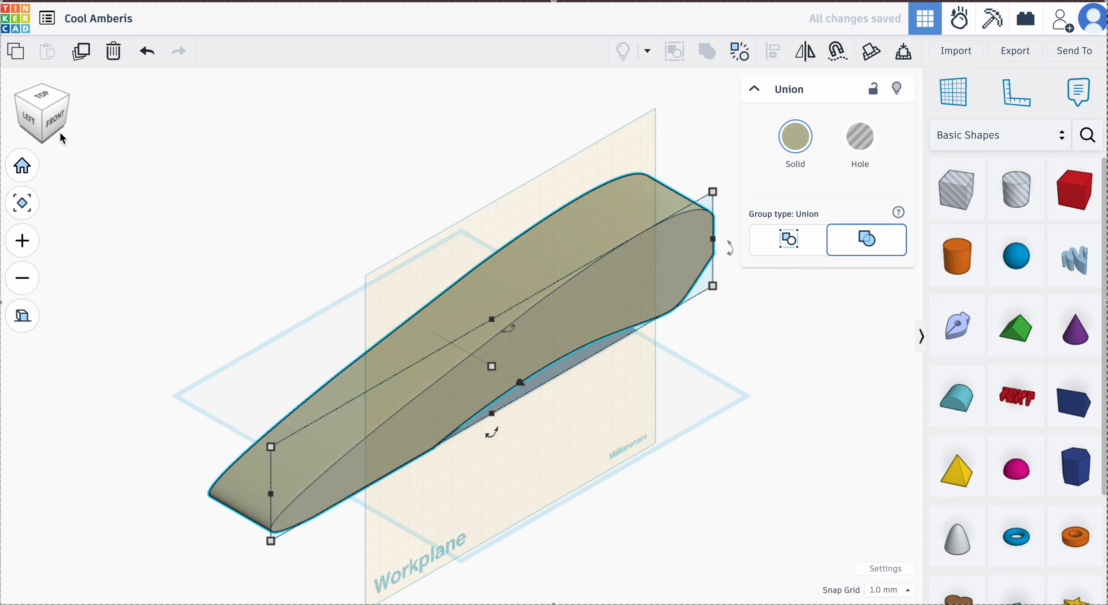
{"action": "left_click", "coordinate": [55, 120]}
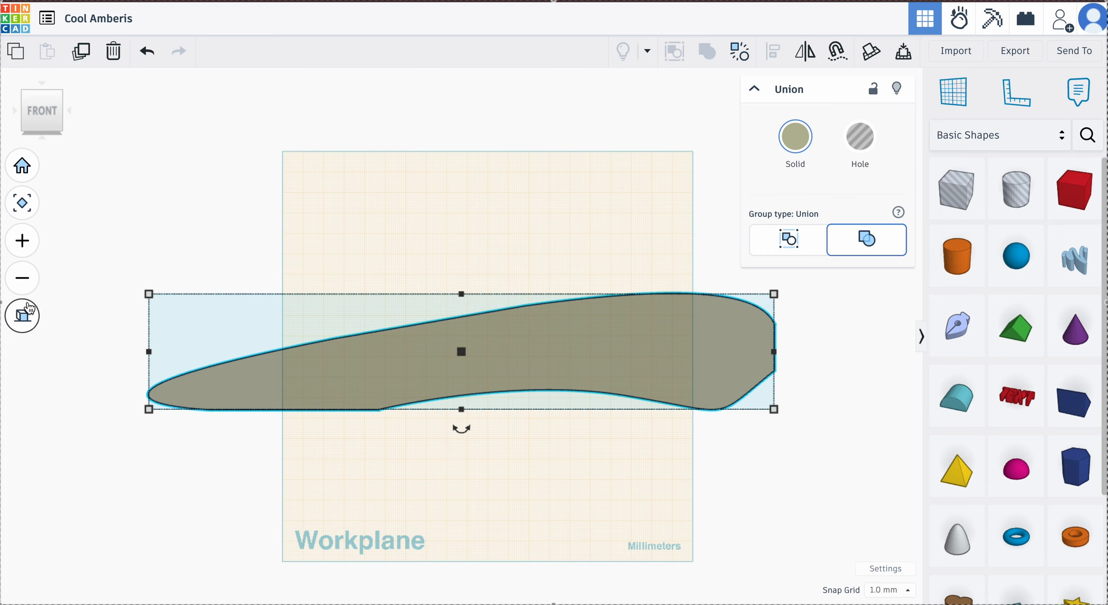
{"action": "left_click", "coordinate": [60, 112]}
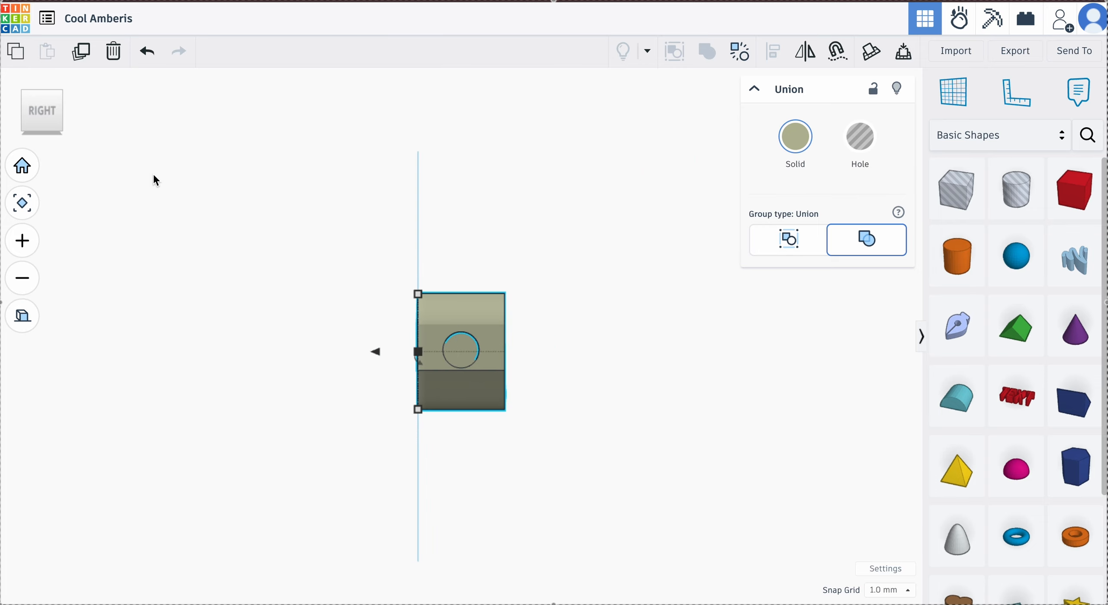
{"action": "left_click", "coordinate": [23, 114]}
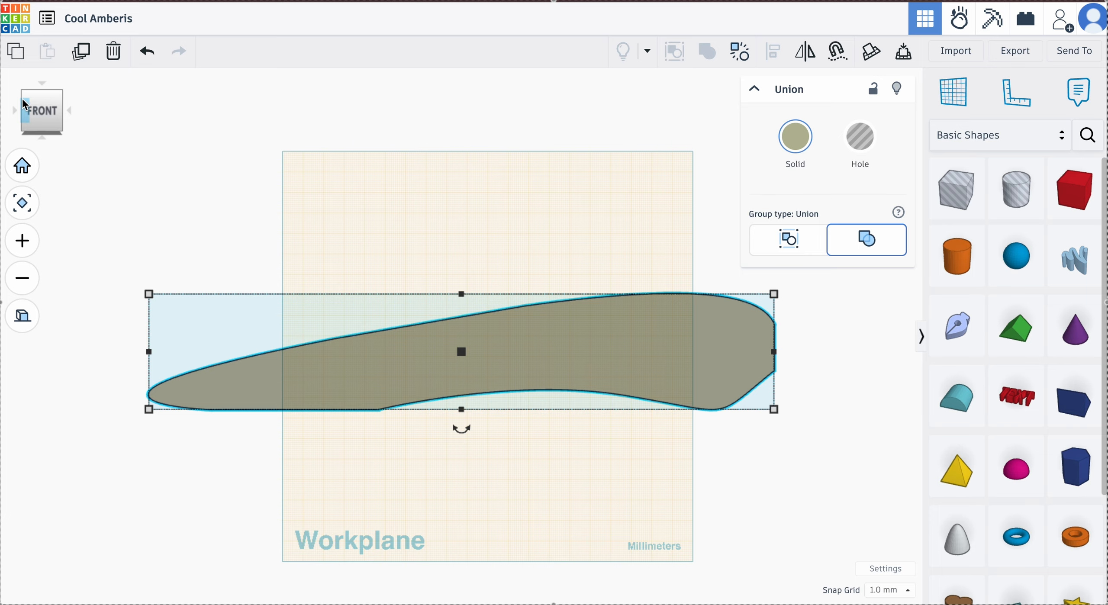
{"action": "left_click", "coordinate": [25, 93]}
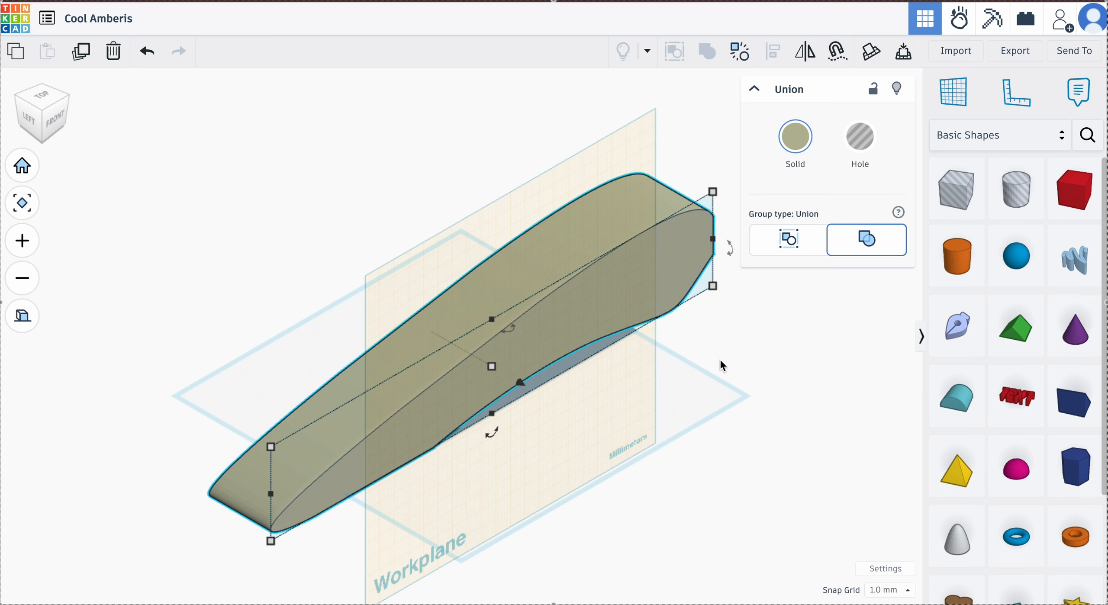
Place the workplane back on the horizontal base and start a new sketch on it with the whole body in view from above.
{"action": "left_click", "coordinate": [959, 89]}
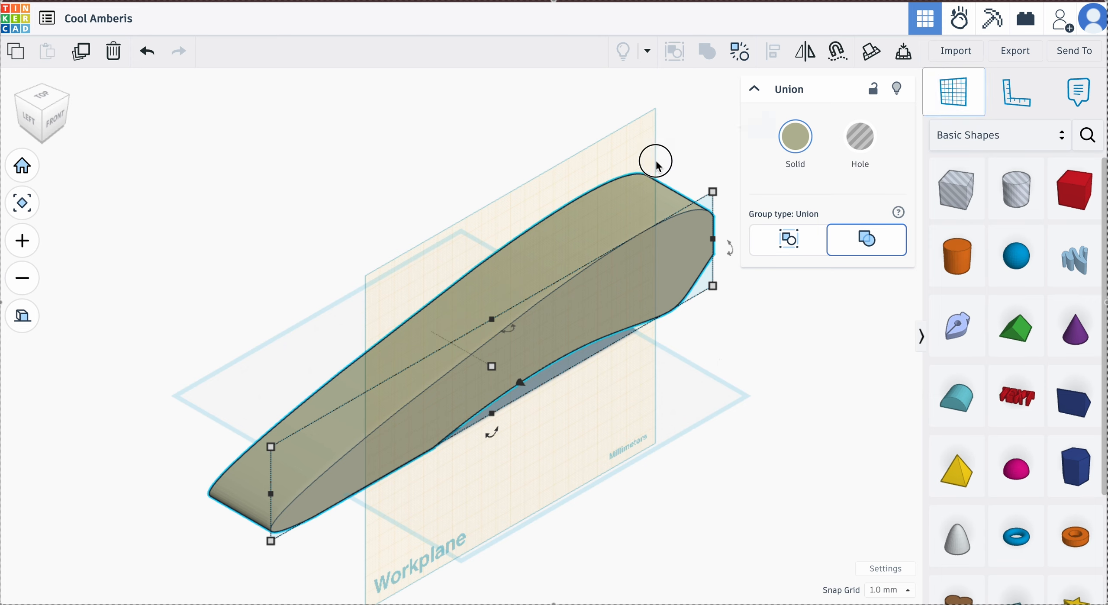
{"action": "left_click", "coordinate": [256, 403]}
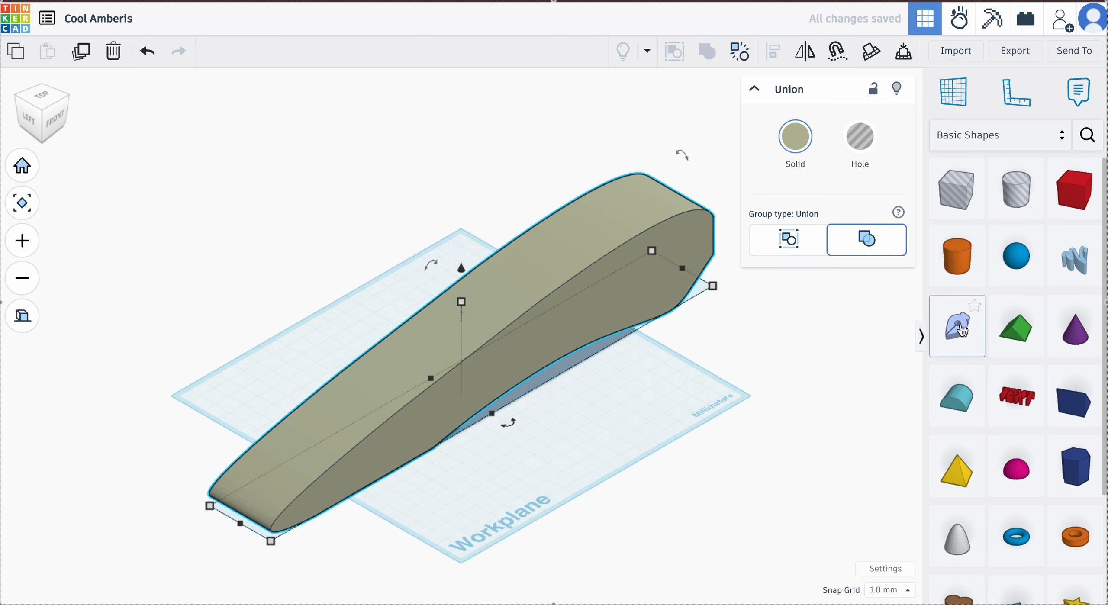
{"action": "mouse_move", "coordinate": [959, 326]}
{"action": "left_mouse_down"}
{"action": "mouse_move", "coordinate": [670, 401]}
{"action": "mouse_move", "coordinate": [511, 426]}
{"action": "left_mouse_up"}
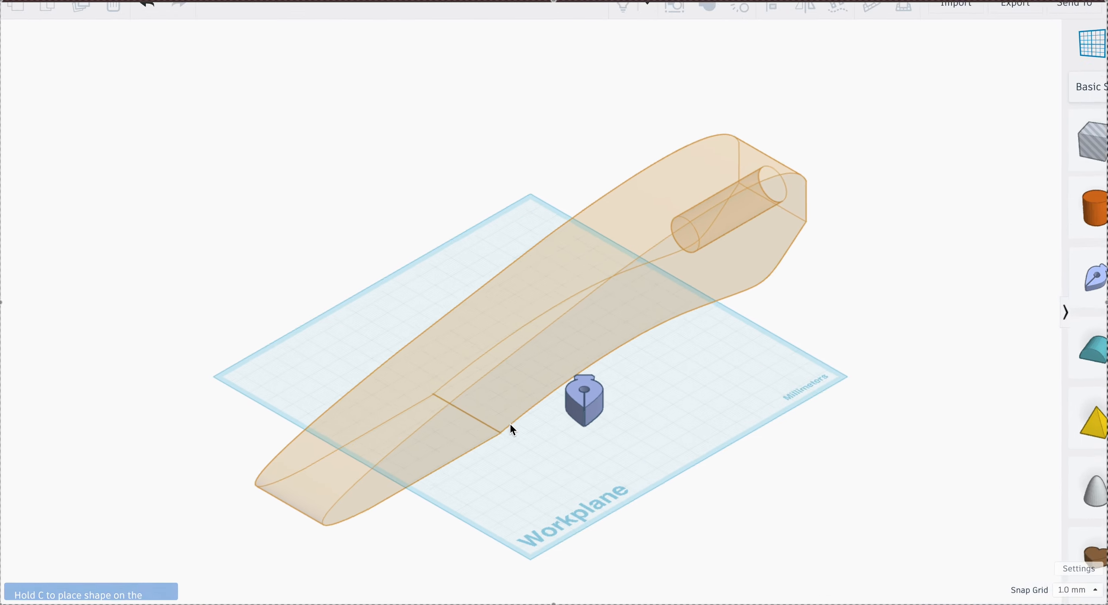
{"action": "scroll", "coordinate": [509, 423], "scroll_direction": "down", "scroll_amount": 3}
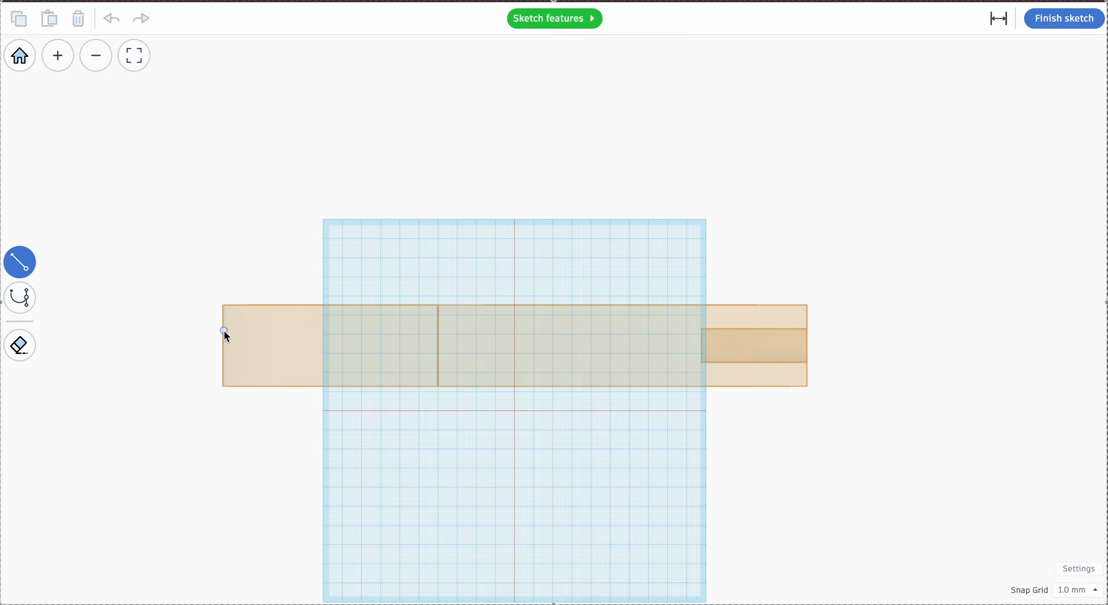
Draw a Bezier curve spanning about 42 mm across the body's front end, bulging forward to its tip.
{"action": "left_click", "coordinate": [27, 300]}
{"action": "left_click", "coordinate": [255, 313]}
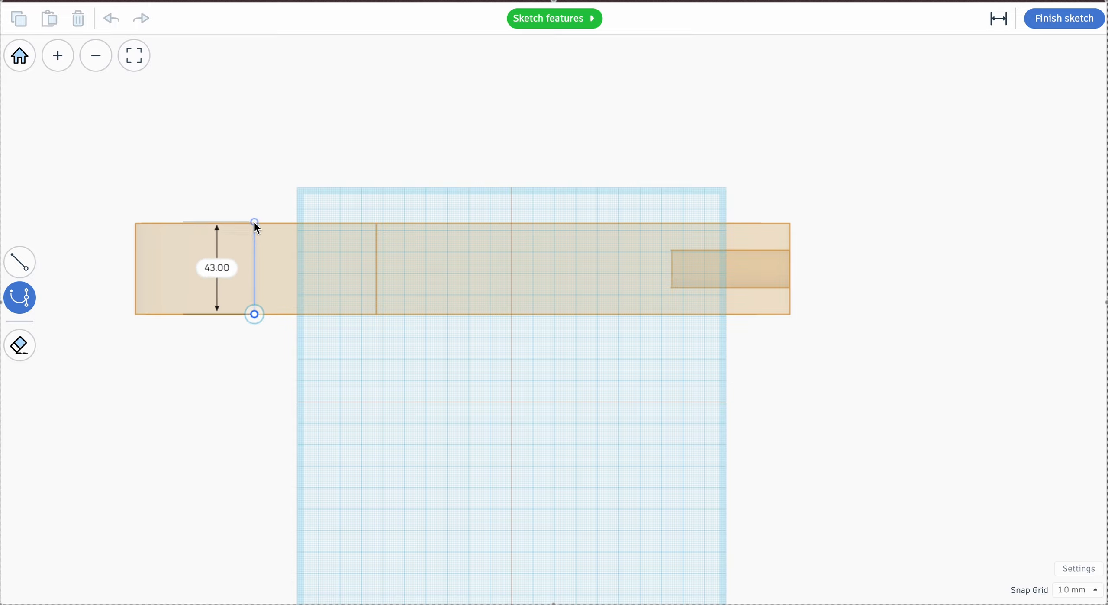
{"action": "left_click_drag", "start_coordinate": [255, 223], "coordinate": [524, 184]}
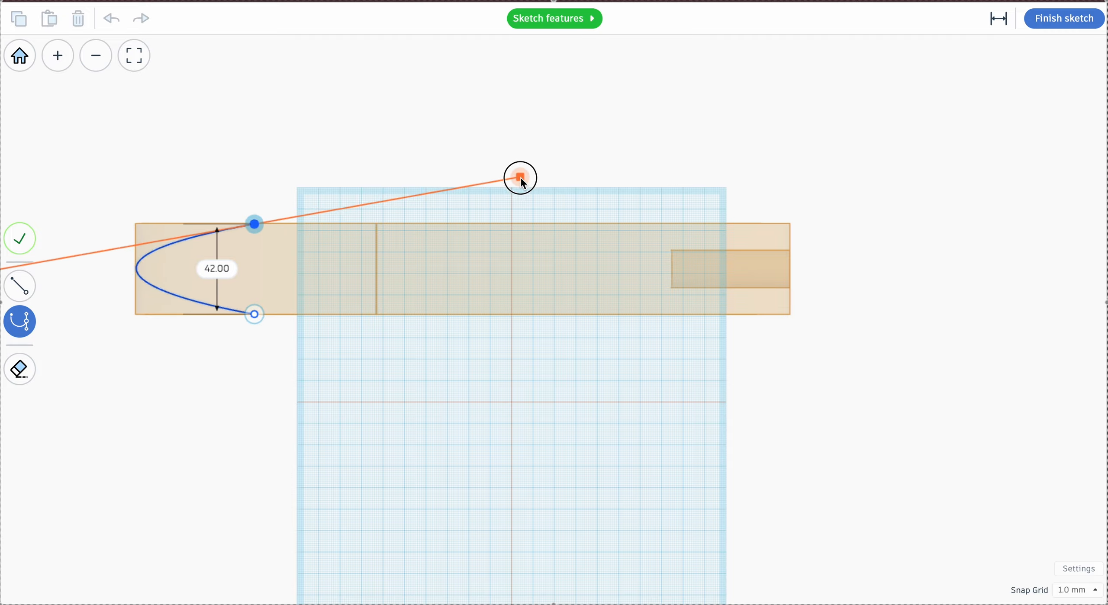
{"action": "left_click_drag", "start_coordinate": [524, 184], "coordinate": [520, 177]}
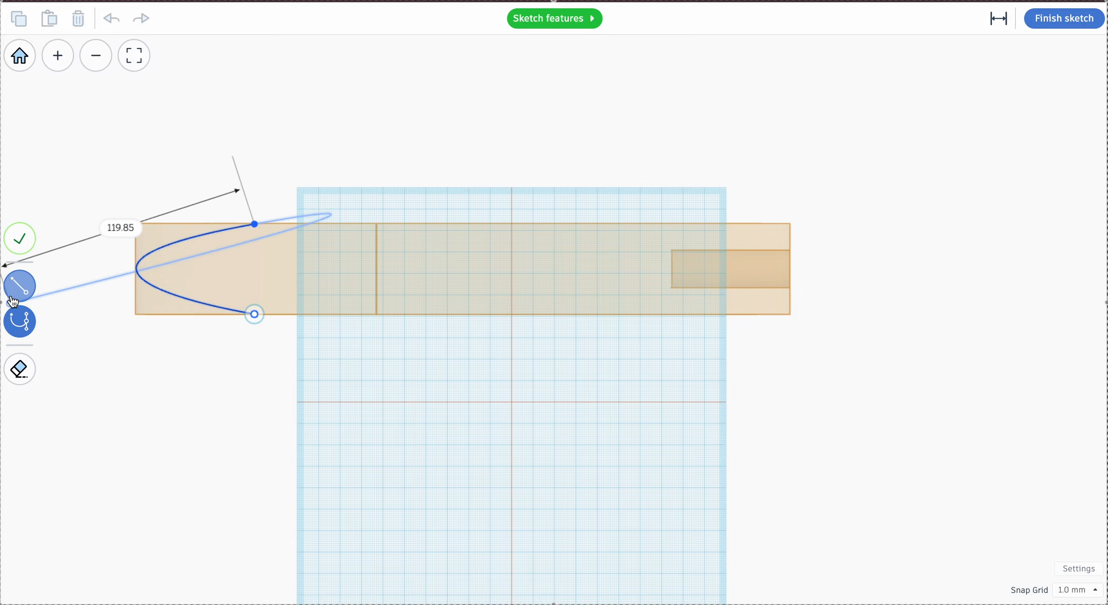
Close the nose curve with straight lines outside the body, forming a profile about 89 mm long and 152 mm wide.
{"action": "left_click", "coordinate": [20, 286]}
{"action": "left_click", "coordinate": [254, 225]}
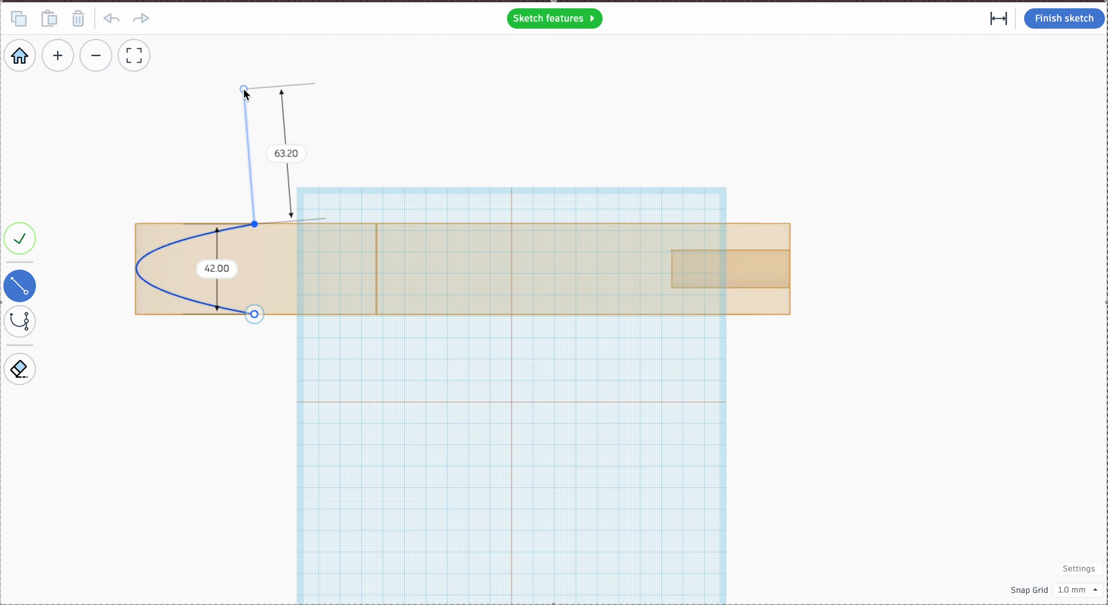
{"action": "left_click", "coordinate": [245, 89]}
{"action": "left_click", "coordinate": [64, 269]}
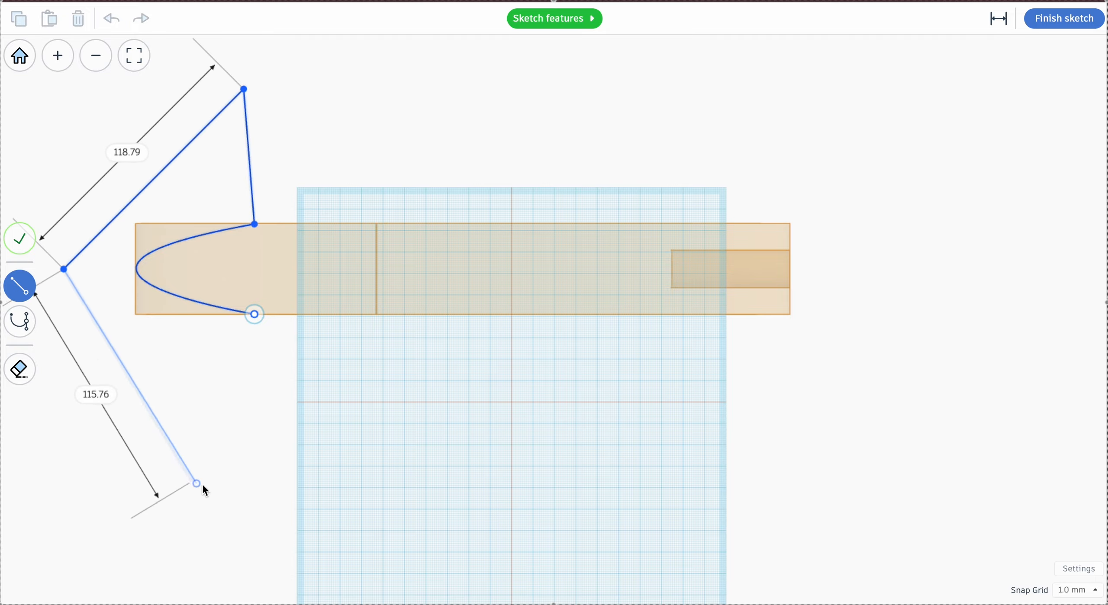
{"action": "left_click", "coordinate": [241, 414]}
{"action": "left_click", "coordinate": [253, 317]}
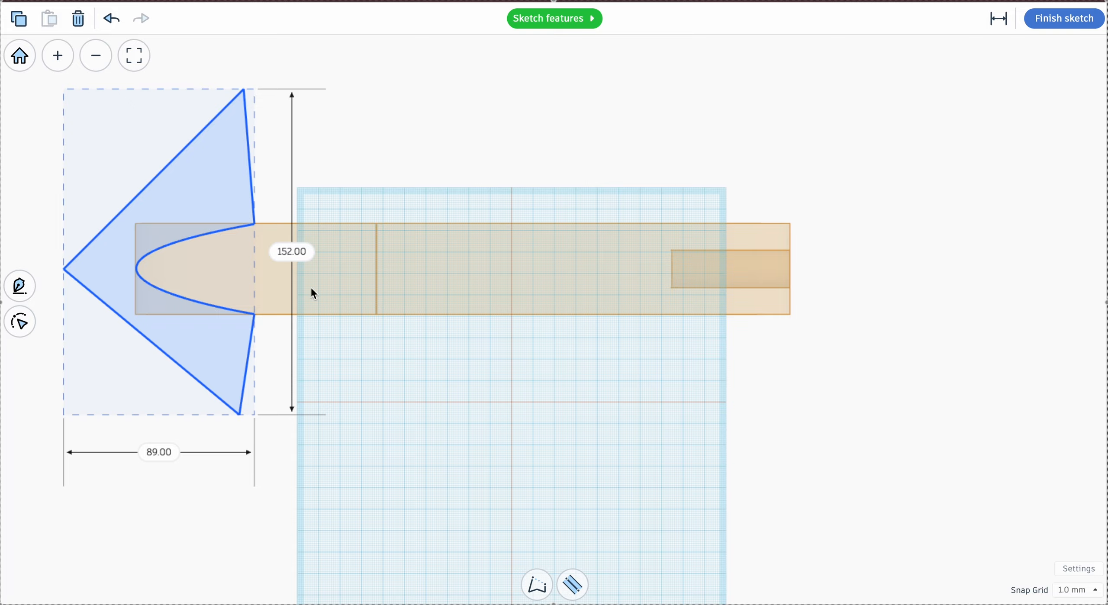
Finish the nose sketch, turn it into a hole and raise its height to 61 mm.
{"action": "left_click", "coordinate": [1048, 21]}
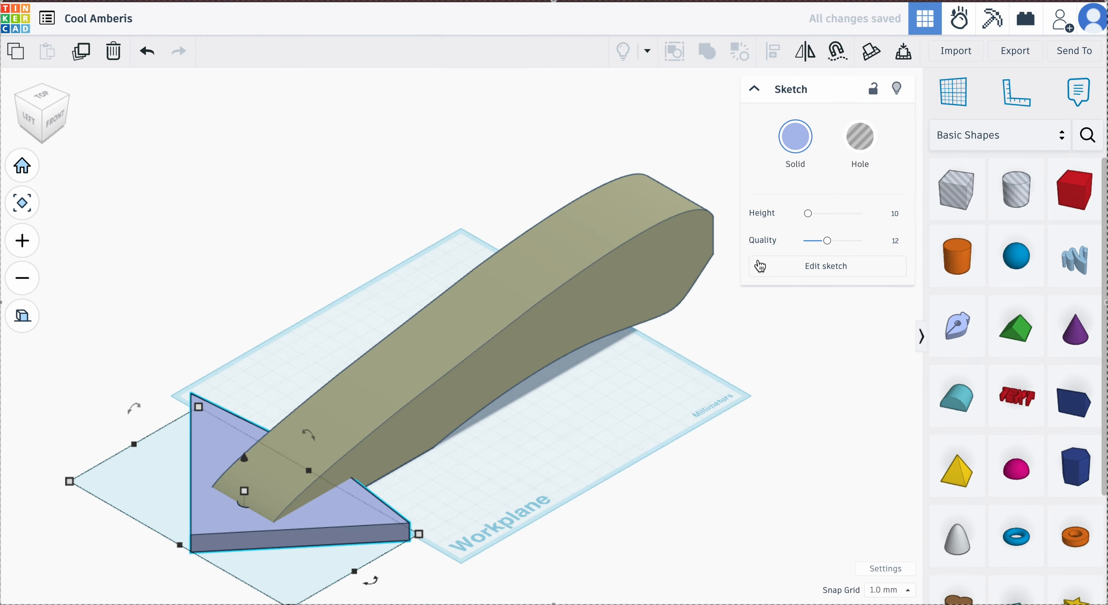
{"action": "left_click", "coordinate": [864, 150]}
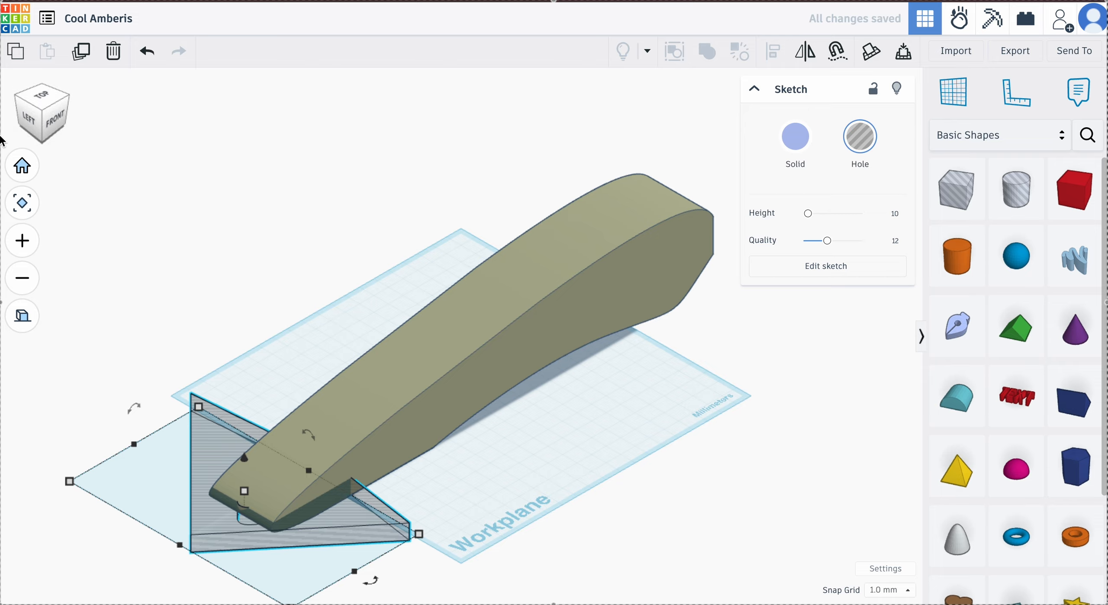
{"action": "left_click", "coordinate": [28, 120]}
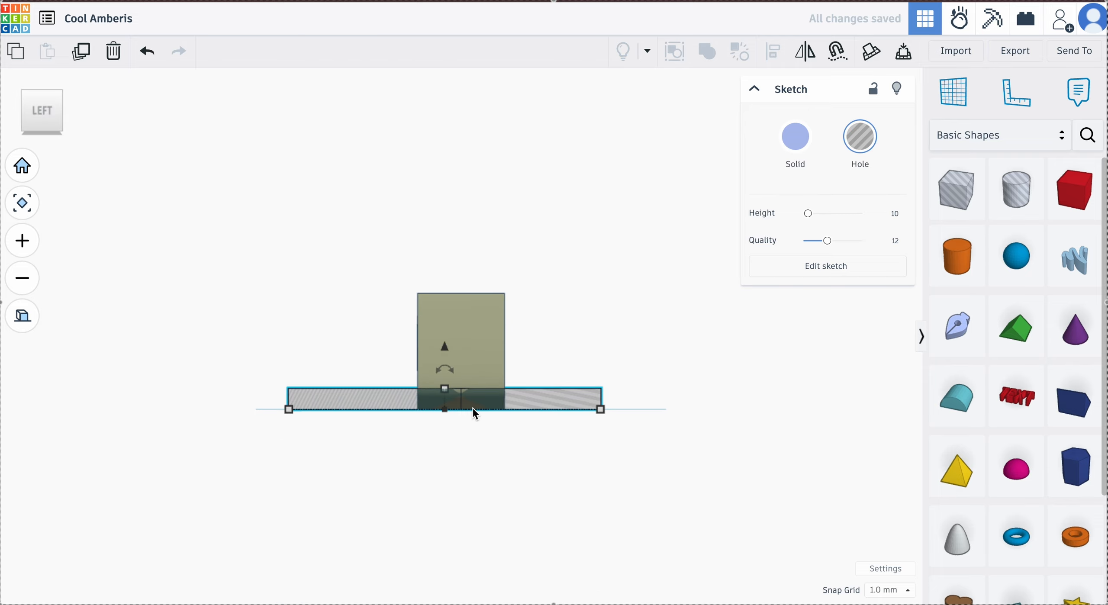
{"action": "left_click_drag", "start_coordinate": [449, 394], "coordinate": [451, 289]}
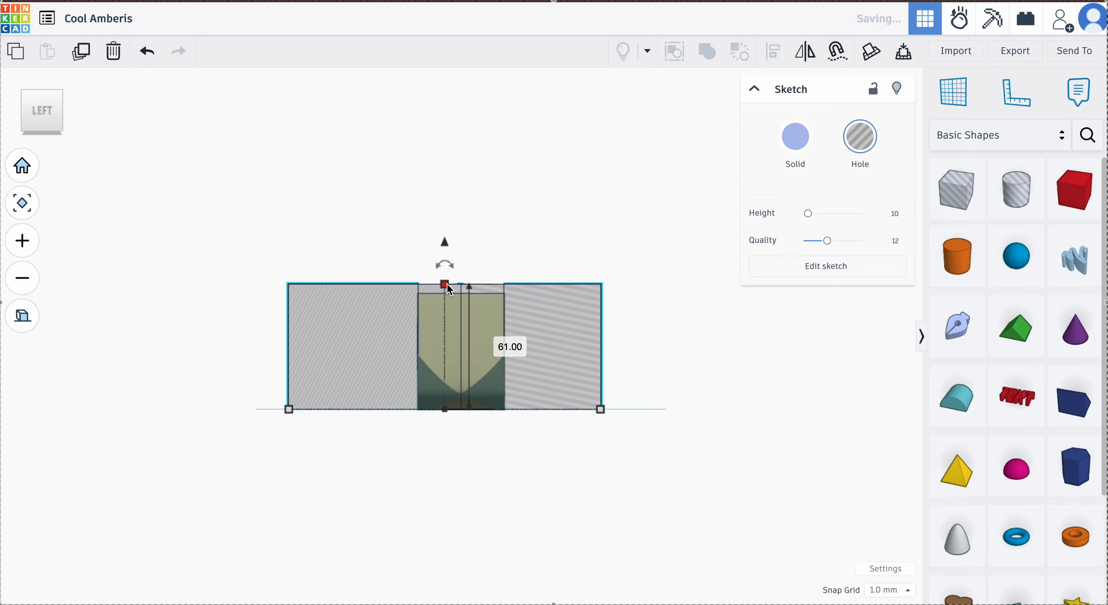
Combine the body and the nose hole into a Union group to cut the rounded front tip.
{"action": "left_click", "coordinate": [61, 100]}
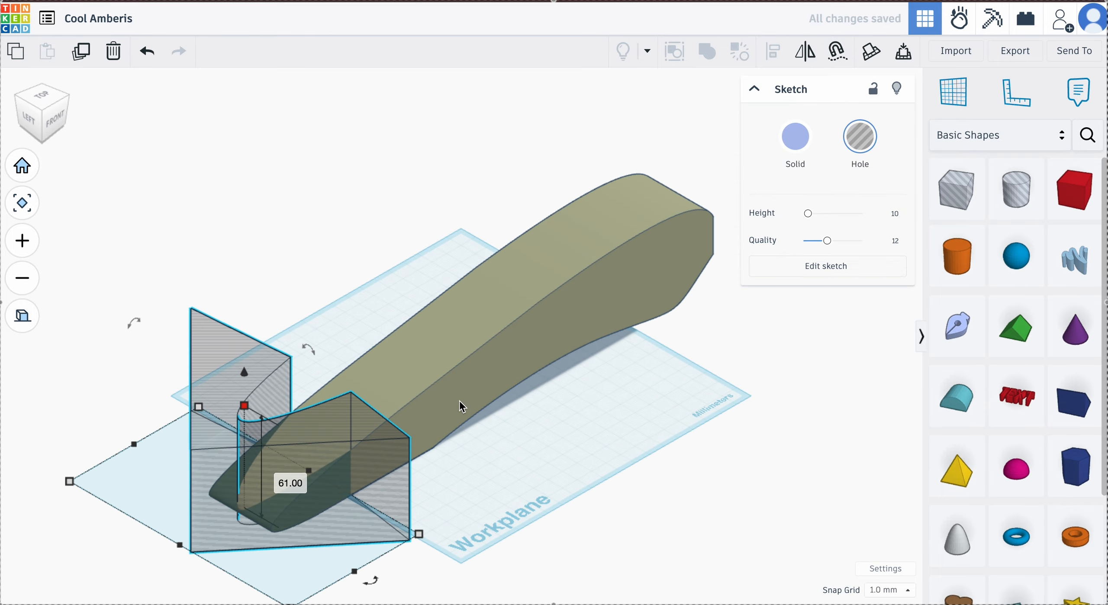
{"action": "left_click", "coordinate": [494, 364], "text": "shift"}
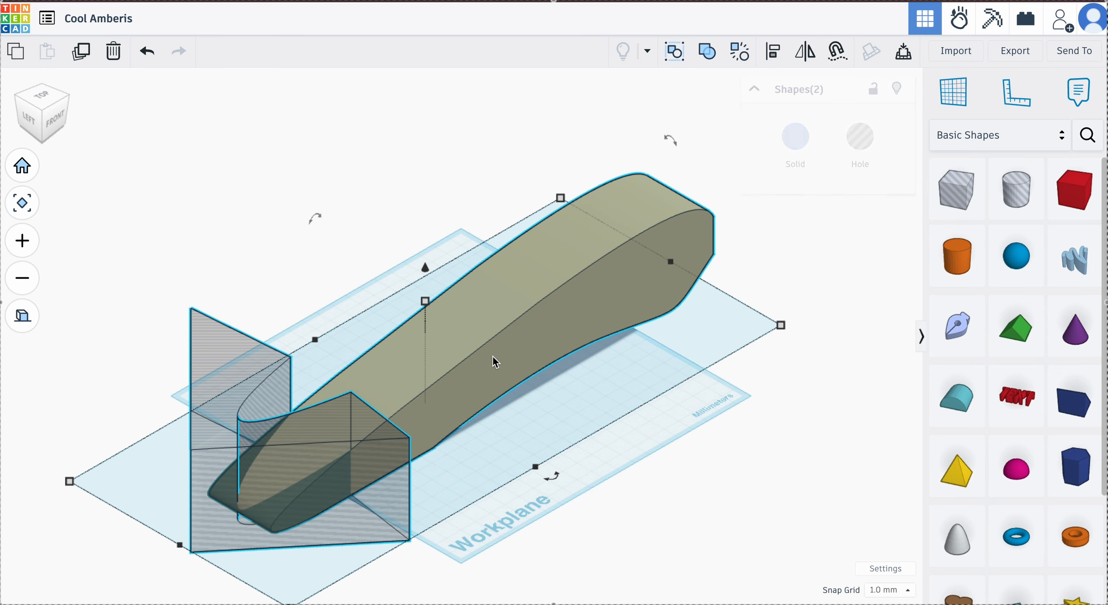
{"action": "left_click", "coordinate": [710, 58]}
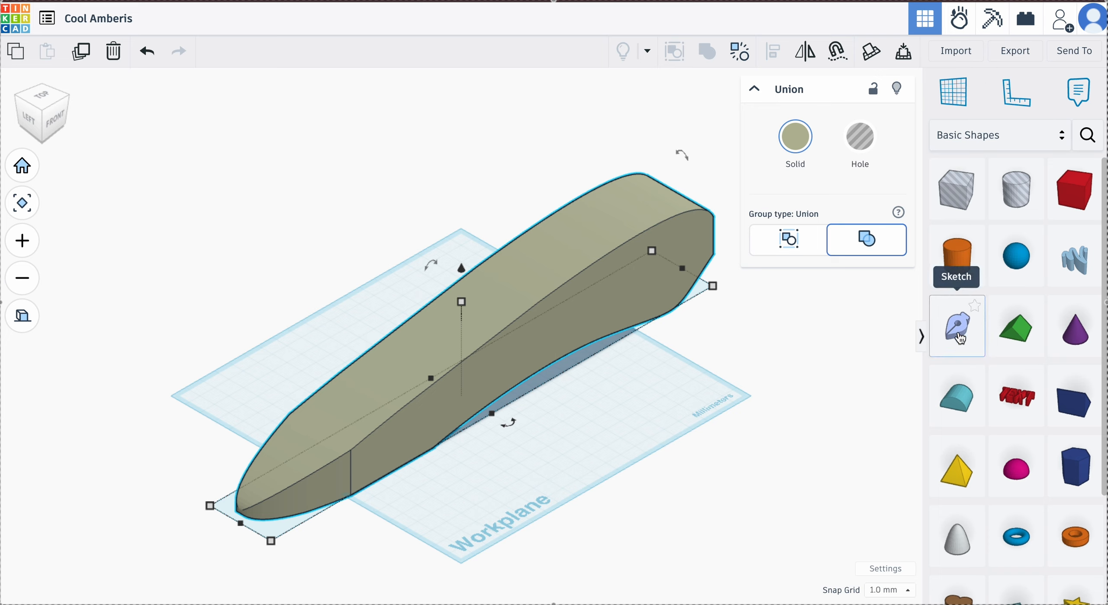
Start a new sketch on the horizontal workplane with the body in view from above and choose the Bezier curve tool.
{"action": "mouse_move", "coordinate": [960, 339]}
{"action": "left_mouse_down"}
{"action": "mouse_move", "coordinate": [749, 349]}
{"action": "mouse_move", "coordinate": [573, 451]}
{"action": "left_mouse_up"}
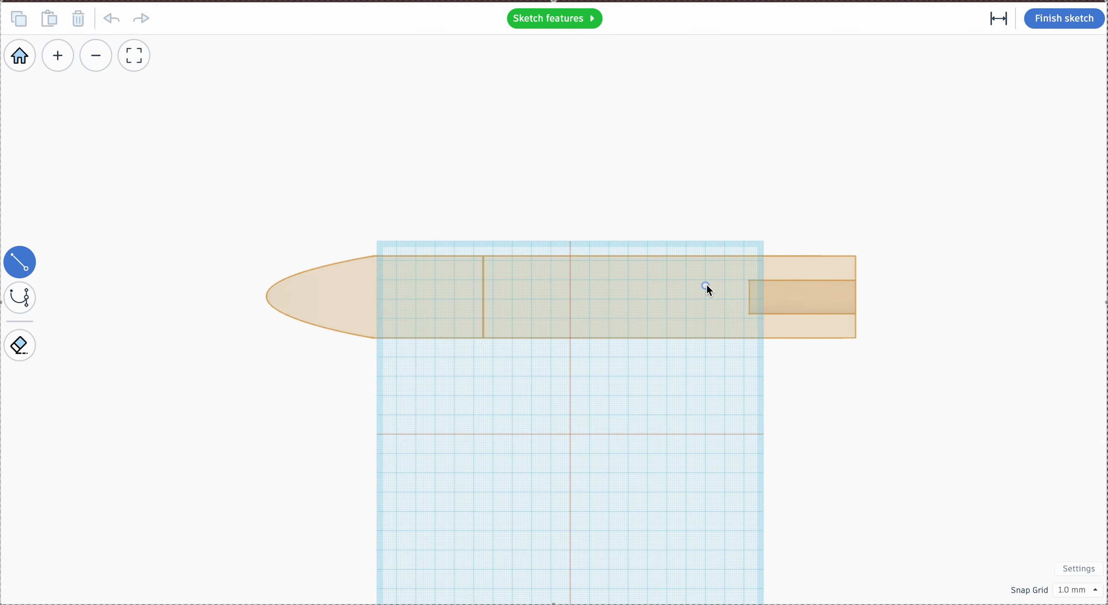
{"action": "scroll", "coordinate": [782, 195], "scroll_direction": "up", "scroll_amount": 2}
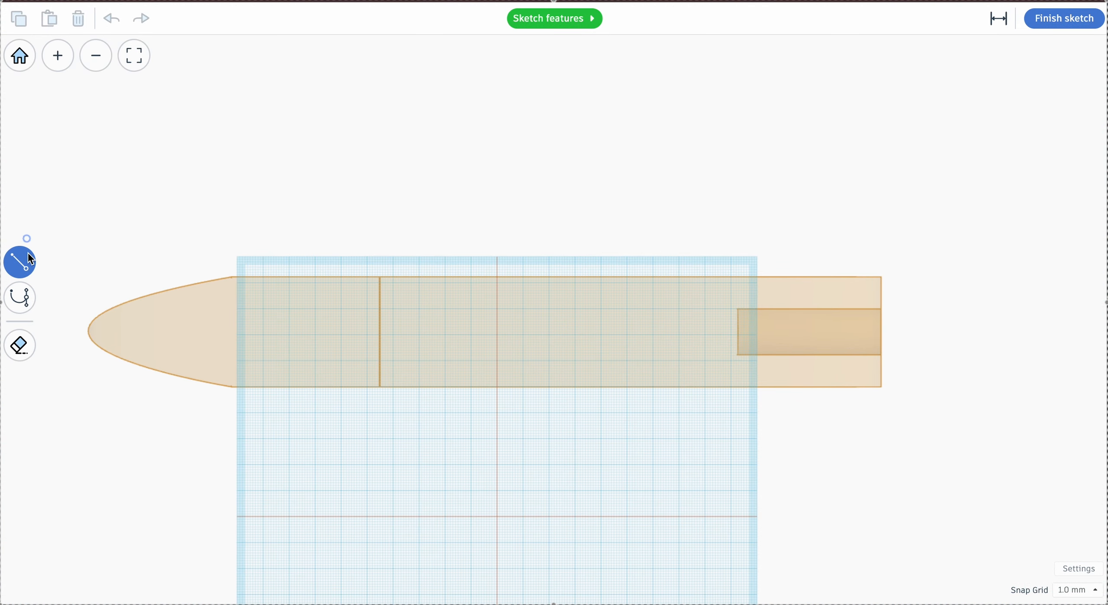
{"action": "left_click", "coordinate": [19, 298]}
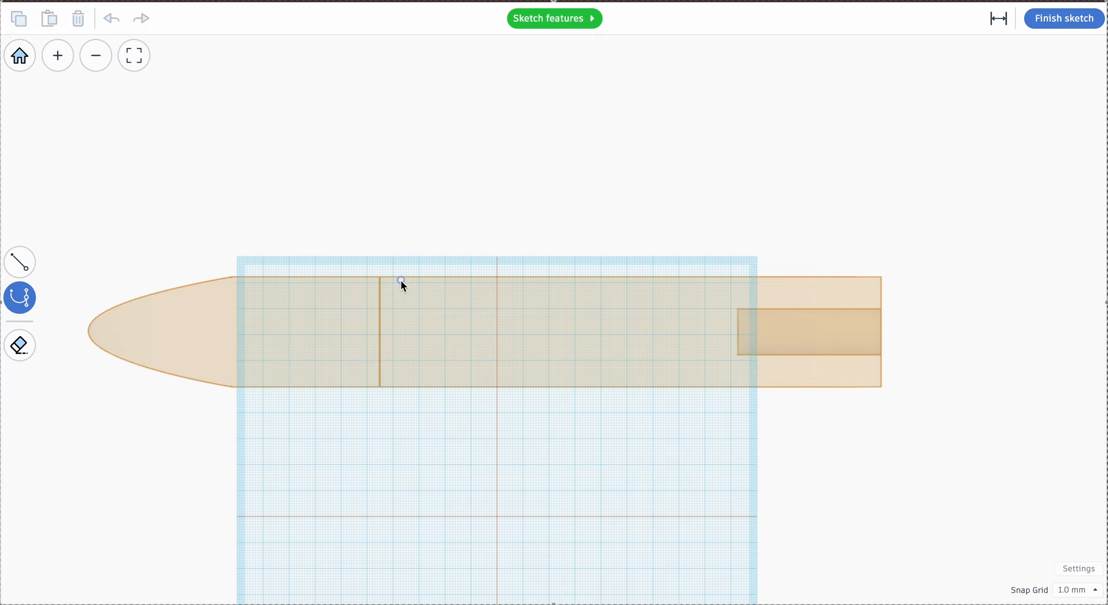
{"action": "left_click", "coordinate": [321, 278]}
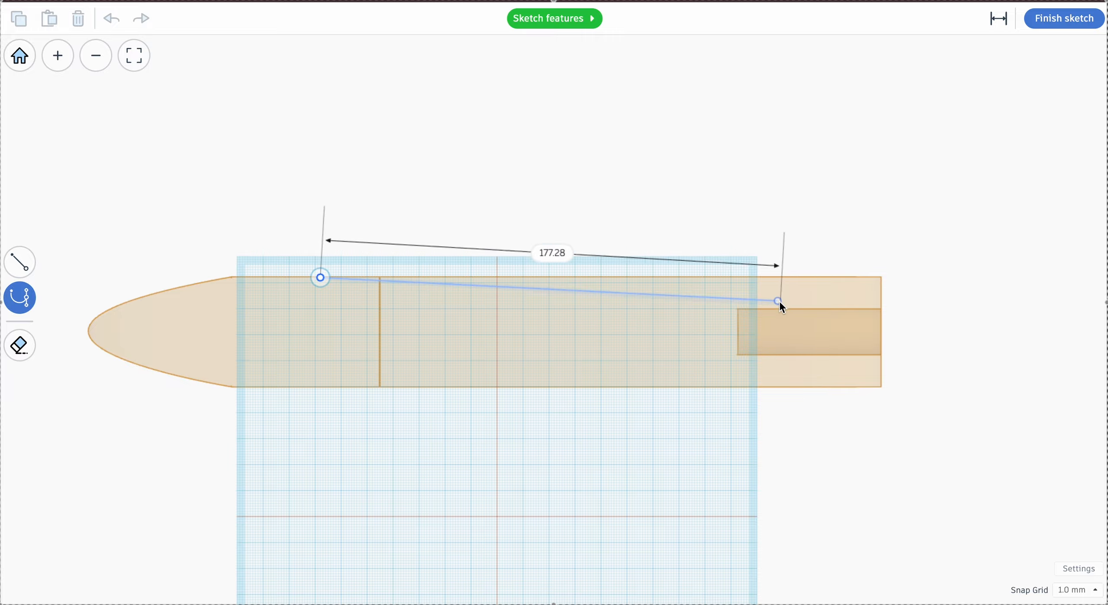
{"action": "left_click", "coordinate": [778, 278]}
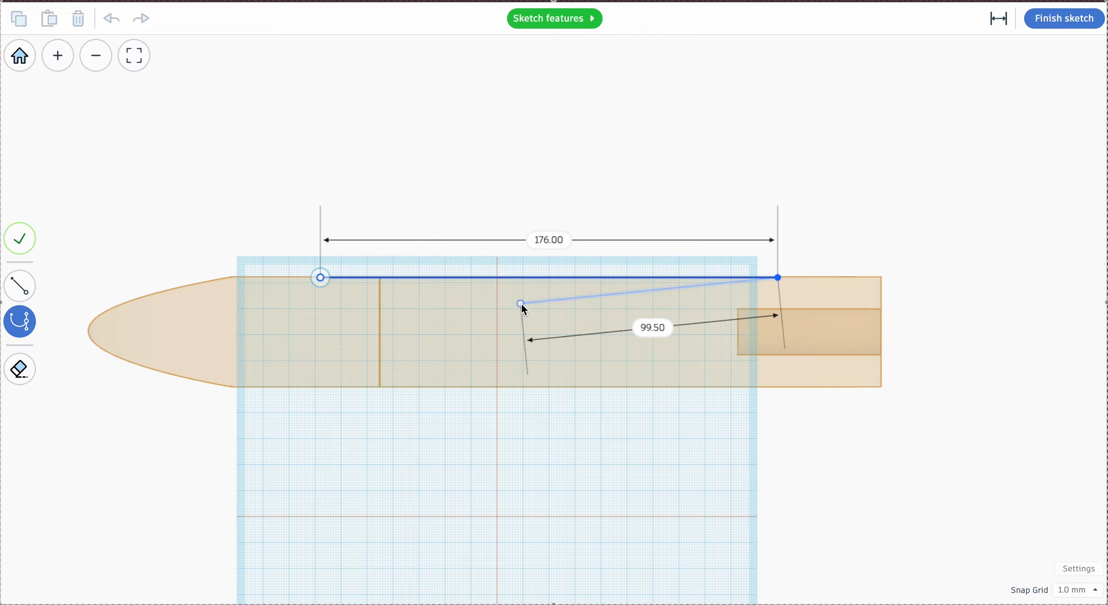
{"action": "key", "text": "Escape"}
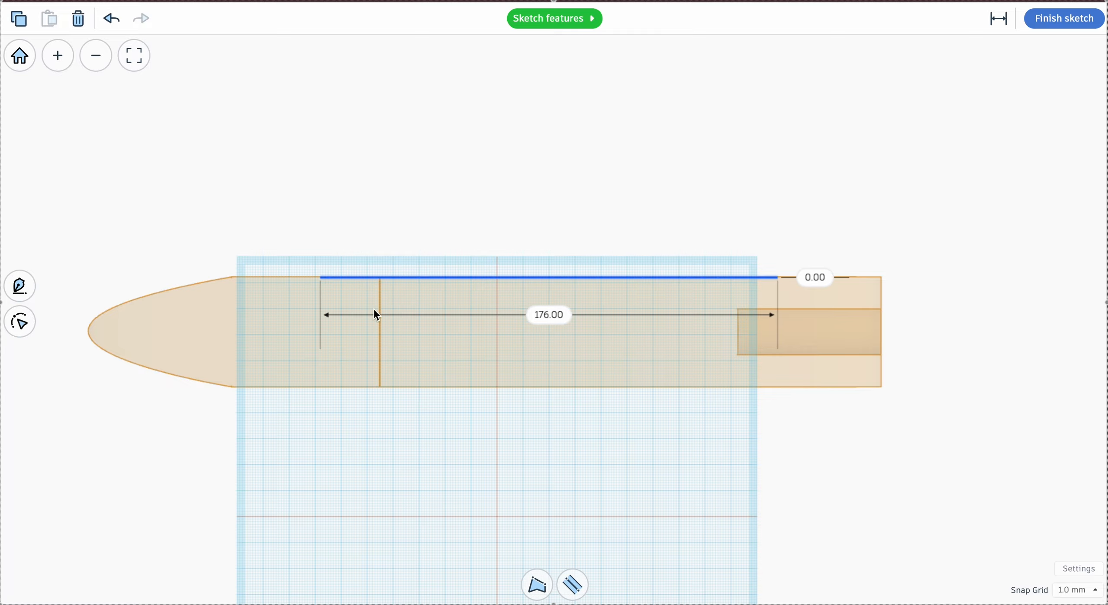
{"action": "key", "text": "Escape"}
Sketch a closed slender profile on the body's long side, with a curve about 150 mm long dipping into the body.
{"action": "left_click", "coordinate": [17, 312]}
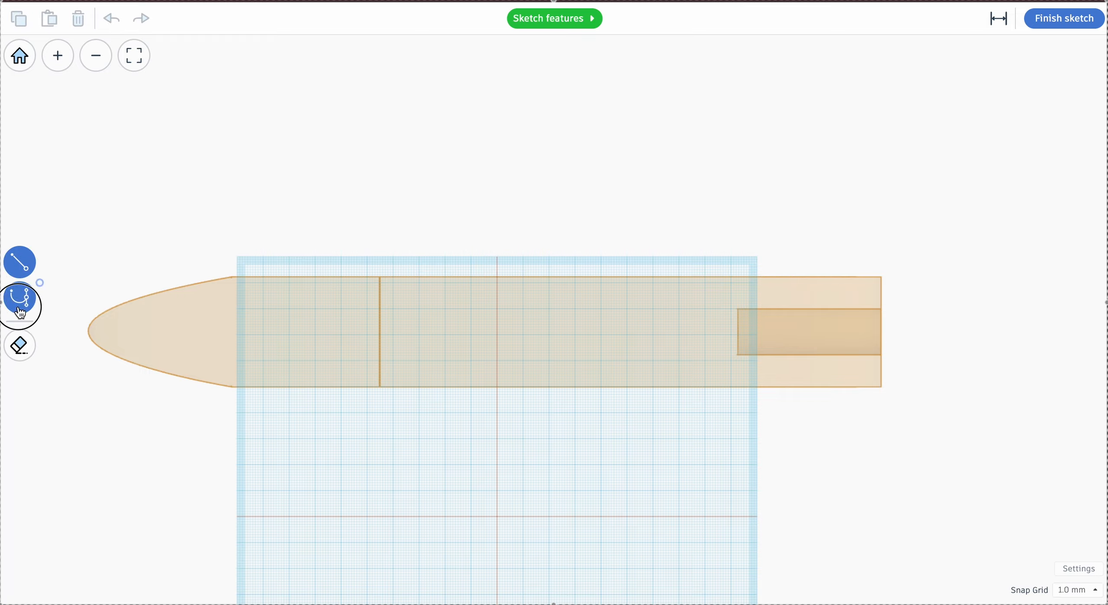
{"action": "left_click", "coordinate": [315, 278]}
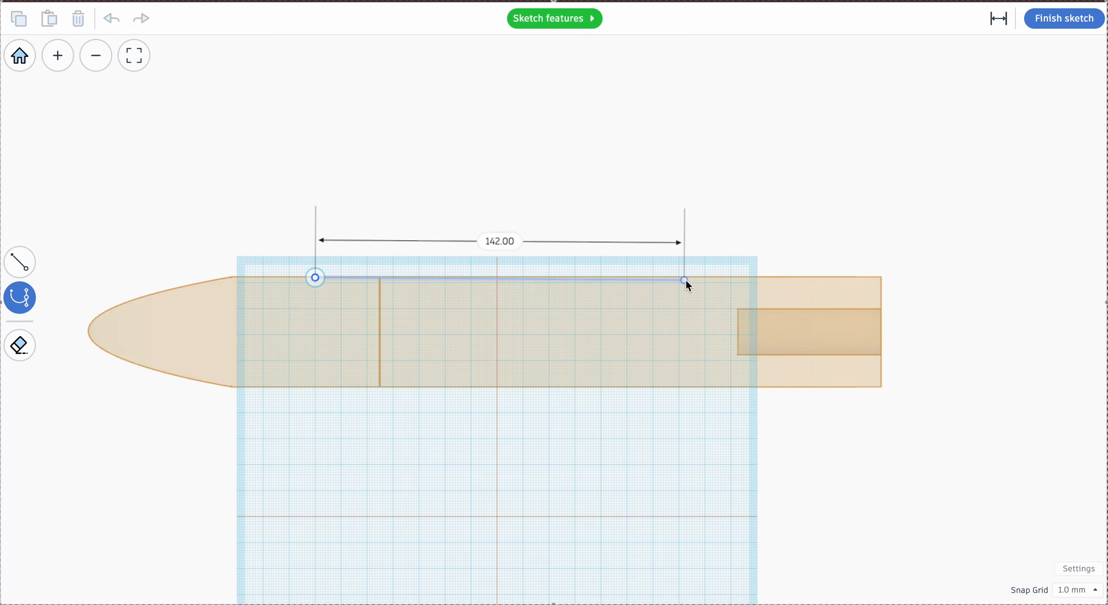
{"action": "left_click_drag", "start_coordinate": [706, 278], "coordinate": [961, 247]}
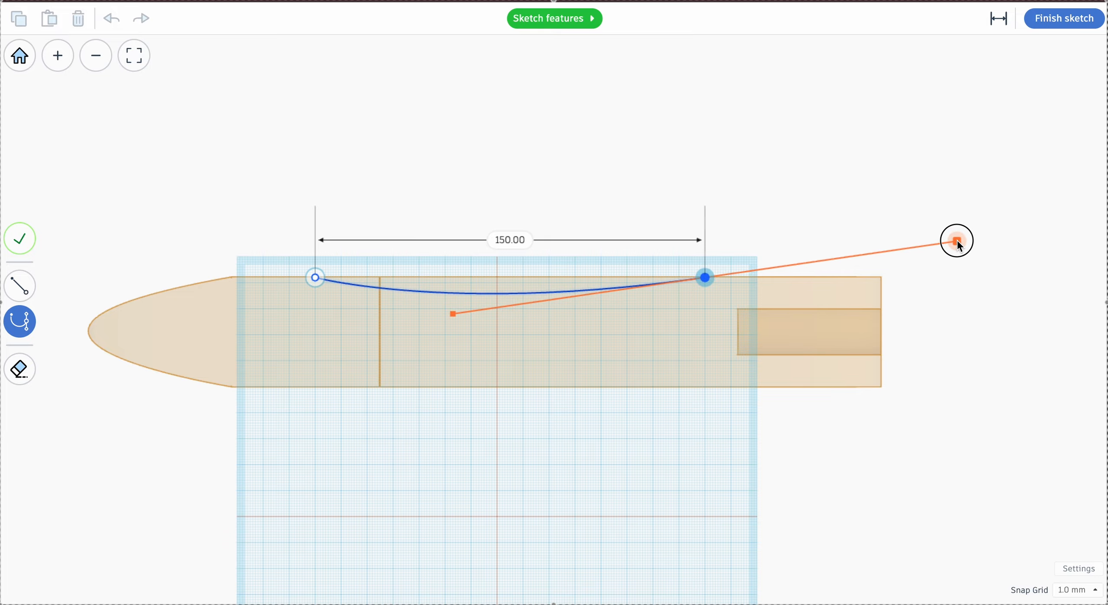
{"action": "left_click_drag", "start_coordinate": [958, 244], "coordinate": [956, 239]}
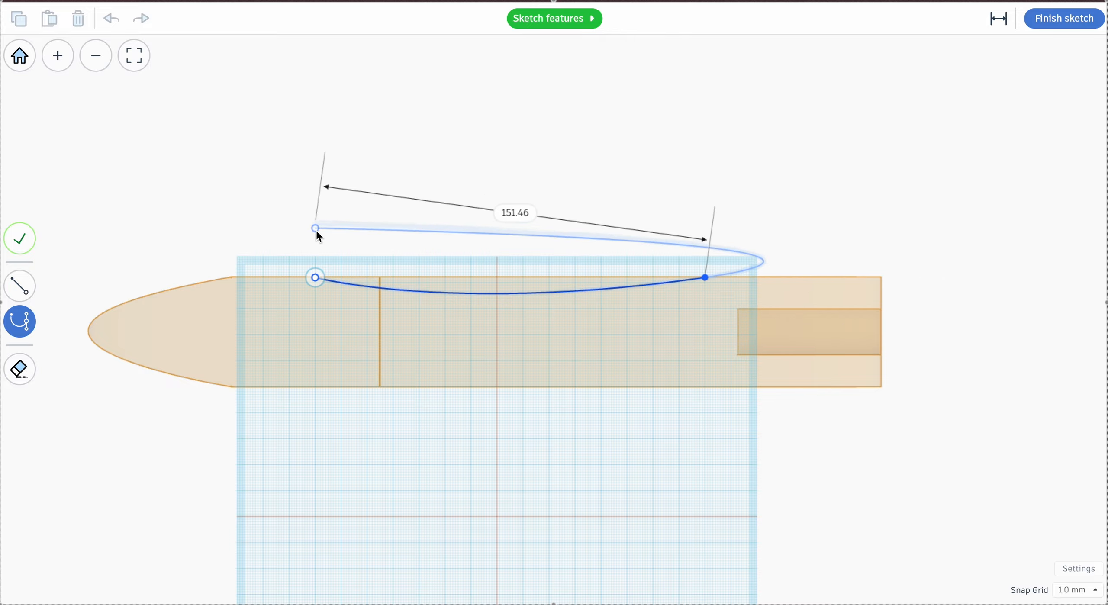
{"action": "left_click", "coordinate": [315, 277]}
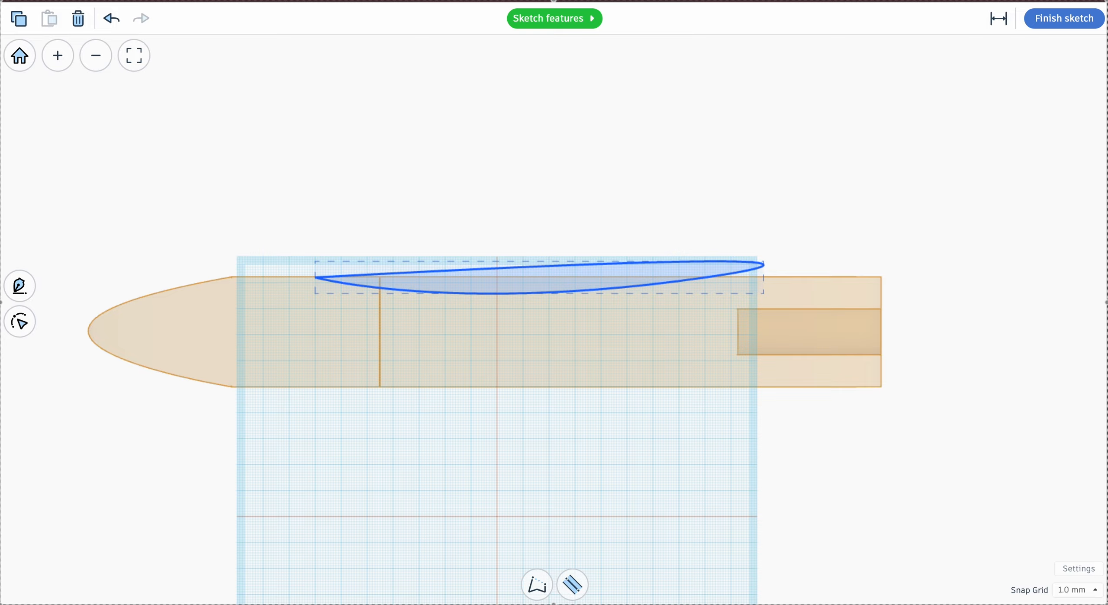
Finish the side profile sketch and turn it into a hole, viewed from above.
{"action": "left_click", "coordinate": [1044, 23]}
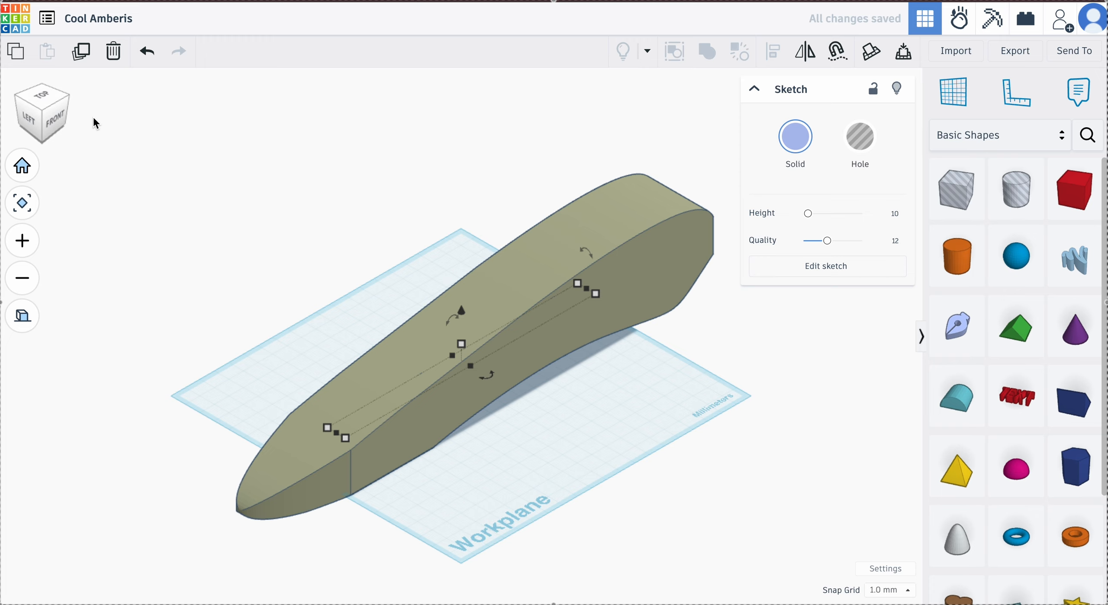
{"action": "left_click", "coordinate": [43, 100]}
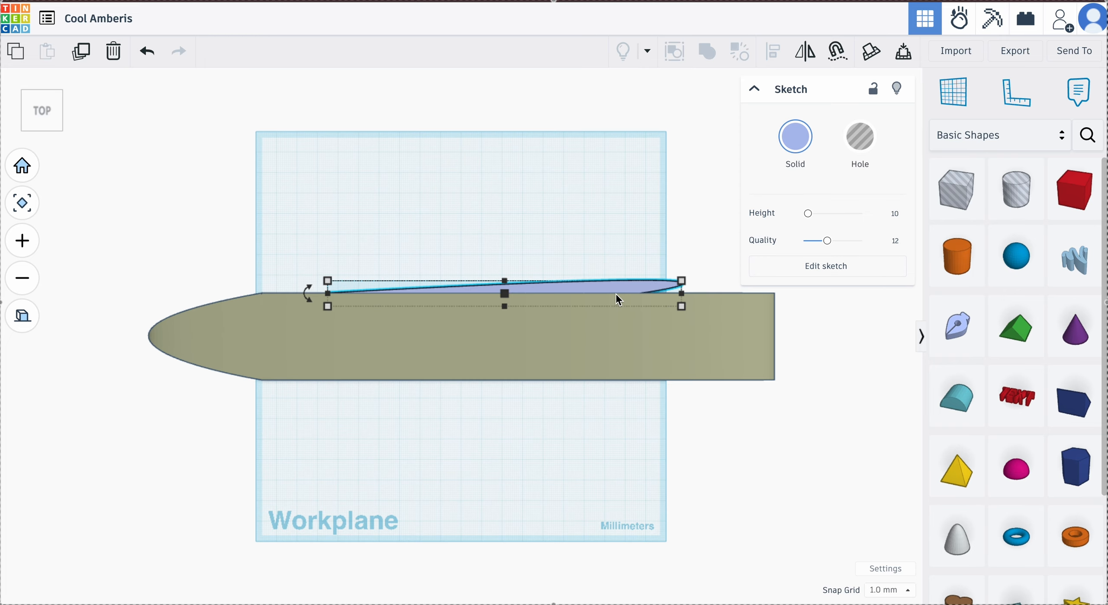
{"action": "left_click", "coordinate": [861, 137]}
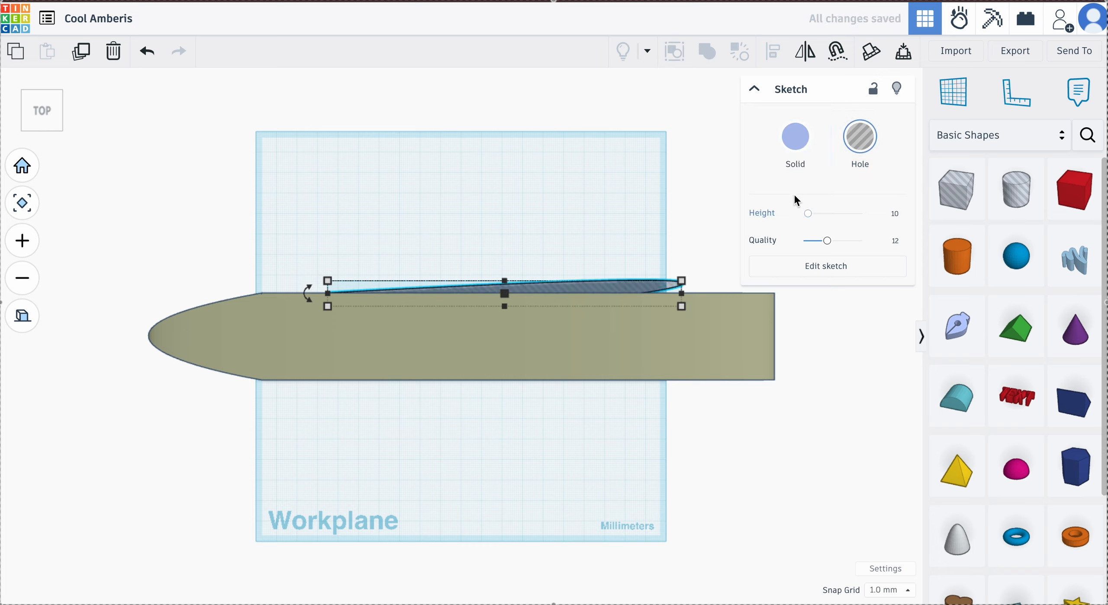
Try to mirror the body and the side hole together across the body's width.
{"action": "left_click", "coordinate": [633, 315], "text": "shift"}
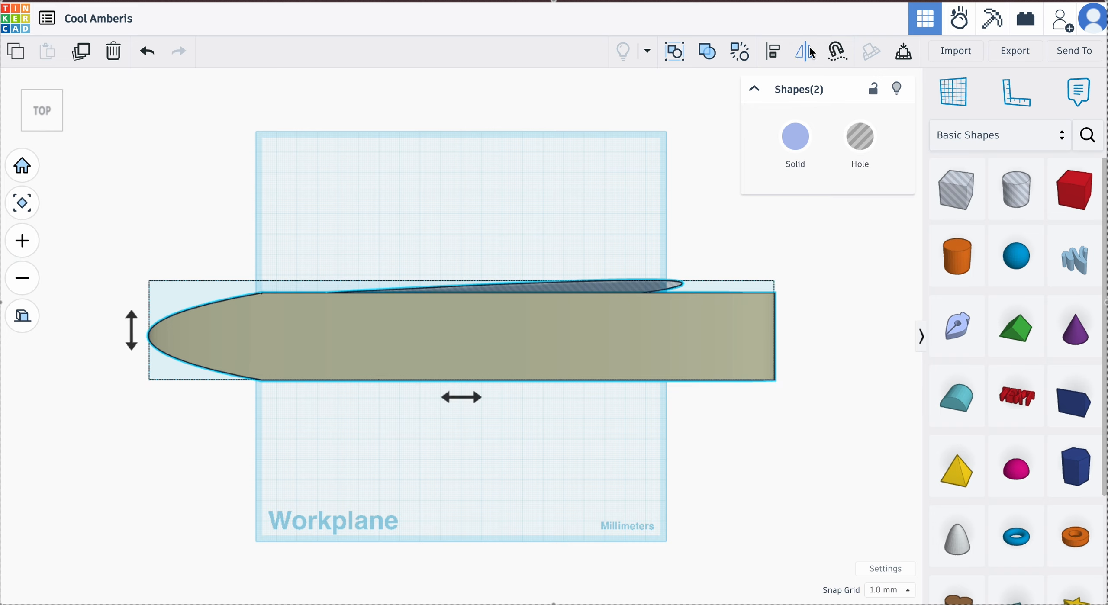
{"action": "left_click_drag", "start_coordinate": [132, 342], "coordinate": [128, 403]}
{"action": "left_click_drag", "start_coordinate": [476, 397], "coordinate": [549, 400]}
{"action": "left_click", "coordinate": [130, 353]}
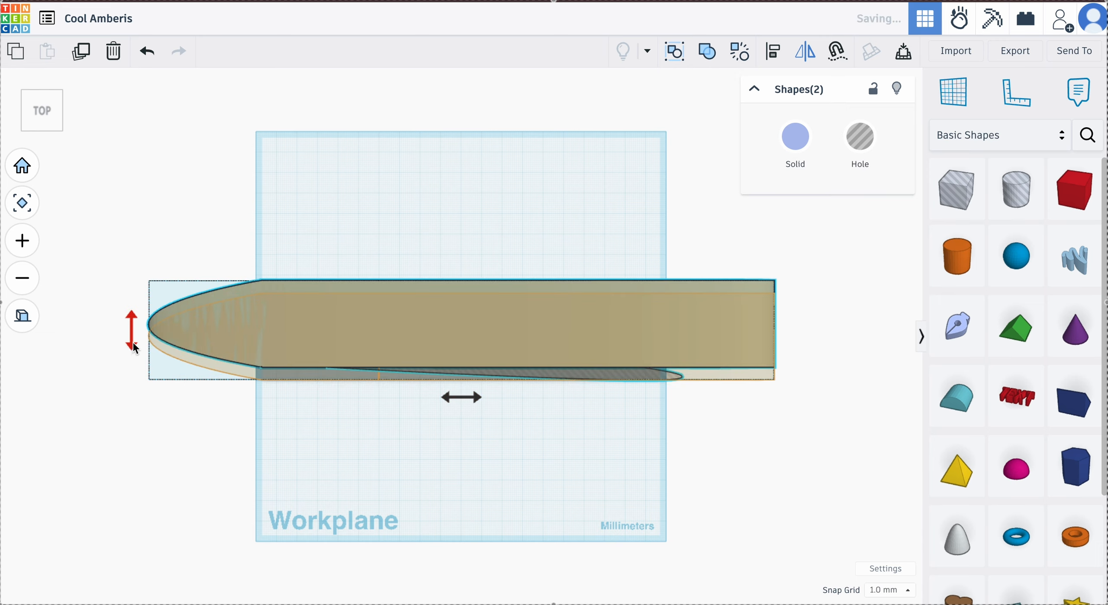
{"action": "left_click", "coordinate": [133, 346]}
{"action": "left_click", "coordinate": [134, 352]}
{"action": "left_click", "coordinate": [134, 320]}
{"action": "left_click", "coordinate": [133, 337]}
{"action": "left_click", "coordinate": [136, 320]}
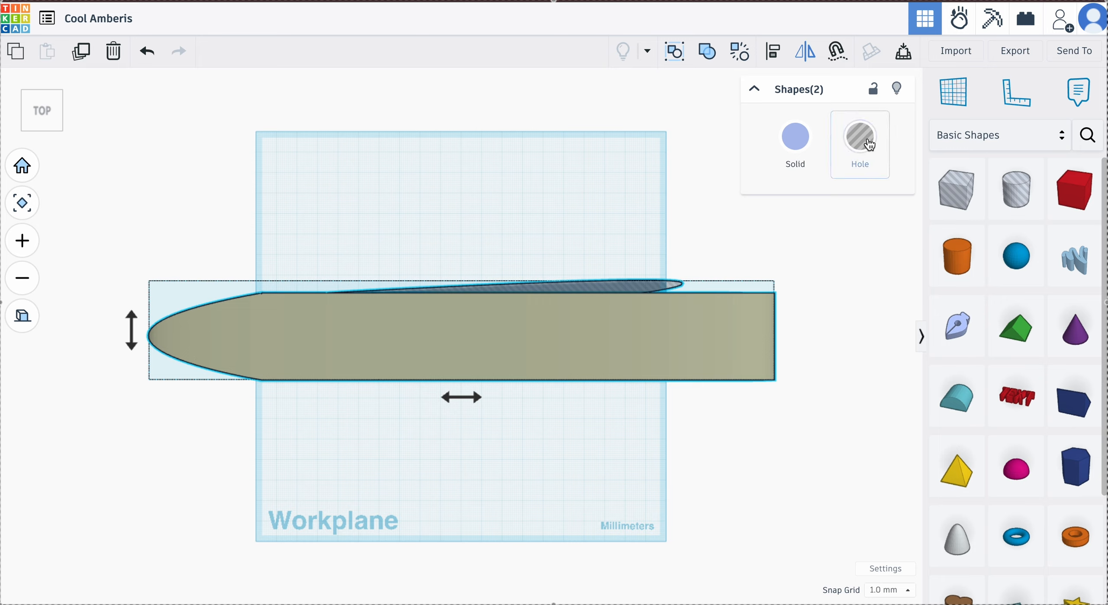
Turn the body into a hole to see through it and set it back to solid, viewed from its back side.
{"action": "left_click", "coordinate": [871, 145]}
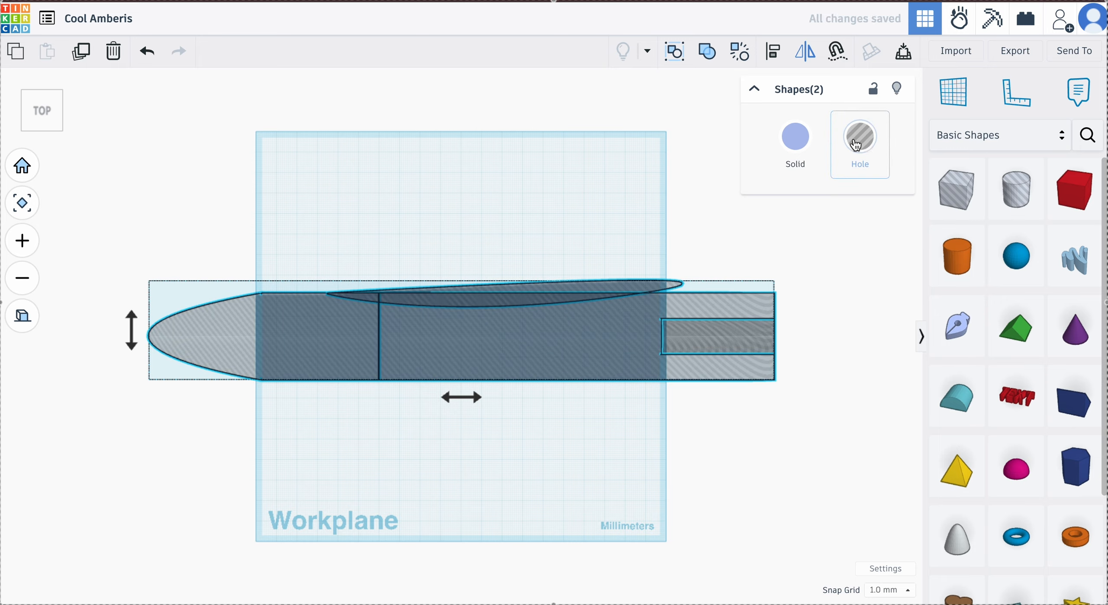
{"action": "left_click", "coordinate": [799, 155]}
{"action": "left_click", "coordinate": [861, 145]}
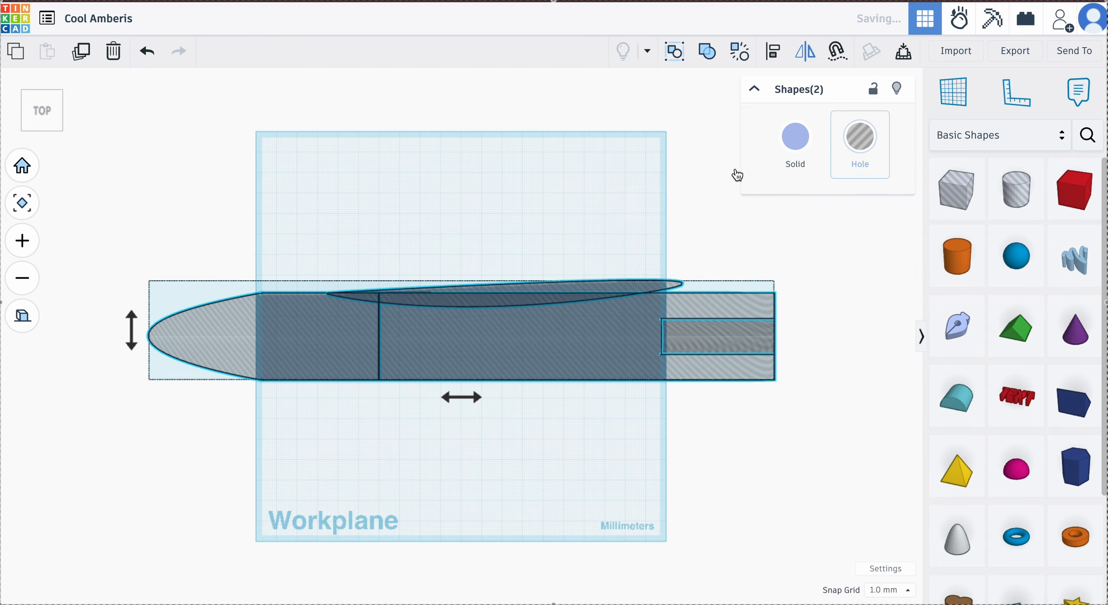
{"action": "left_click", "coordinate": [556, 350]}
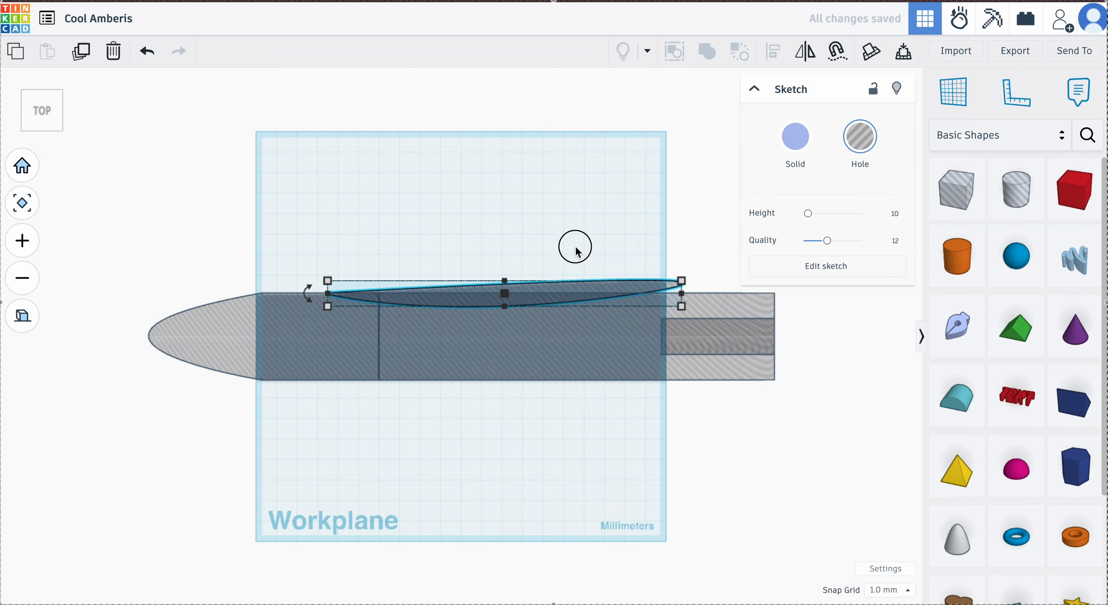
{"action": "left_click", "coordinate": [26, 92]}
{"action": "left_click", "coordinate": [276, 213]}
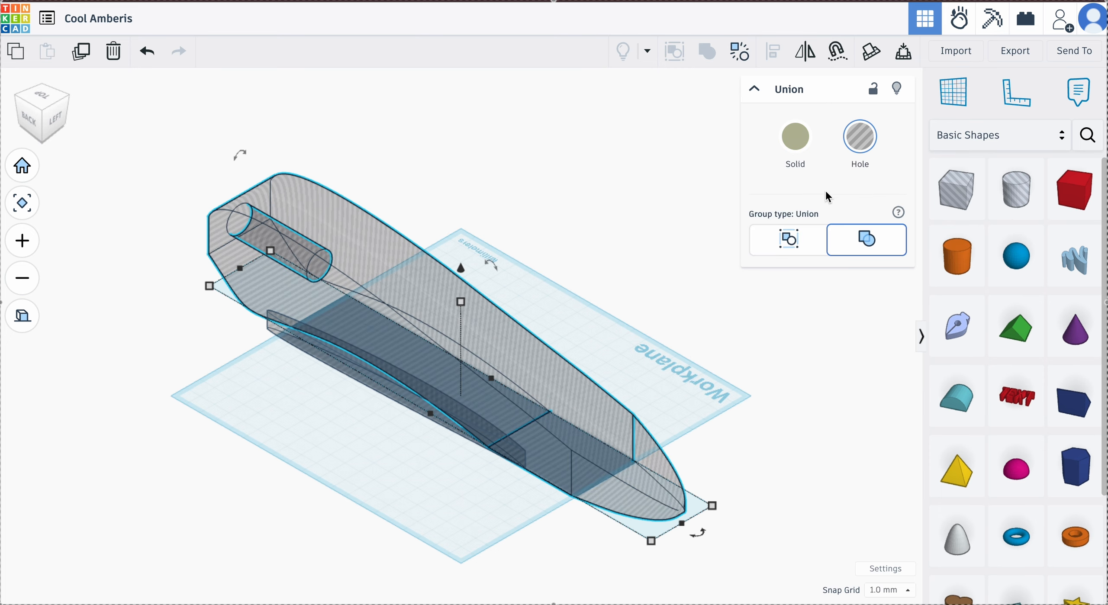
{"action": "left_click", "coordinate": [795, 144]}
Stretch the side hole upward until it passes through the full height of the body's curved flank.
{"action": "left_click", "coordinate": [367, 367]}
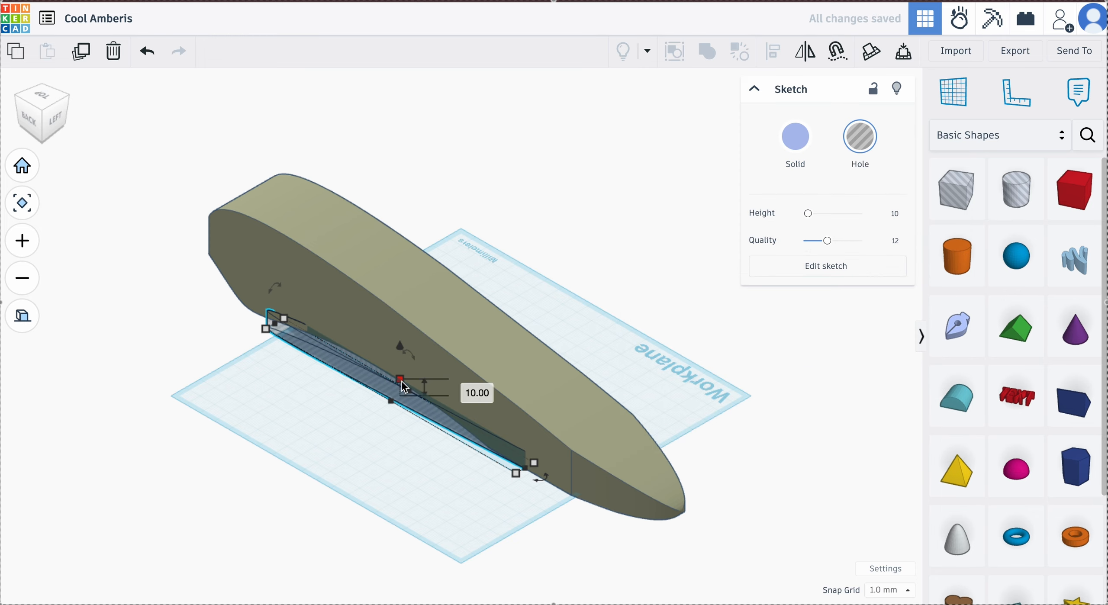
{"action": "left_click_drag", "start_coordinate": [401, 380], "coordinate": [407, 272]}
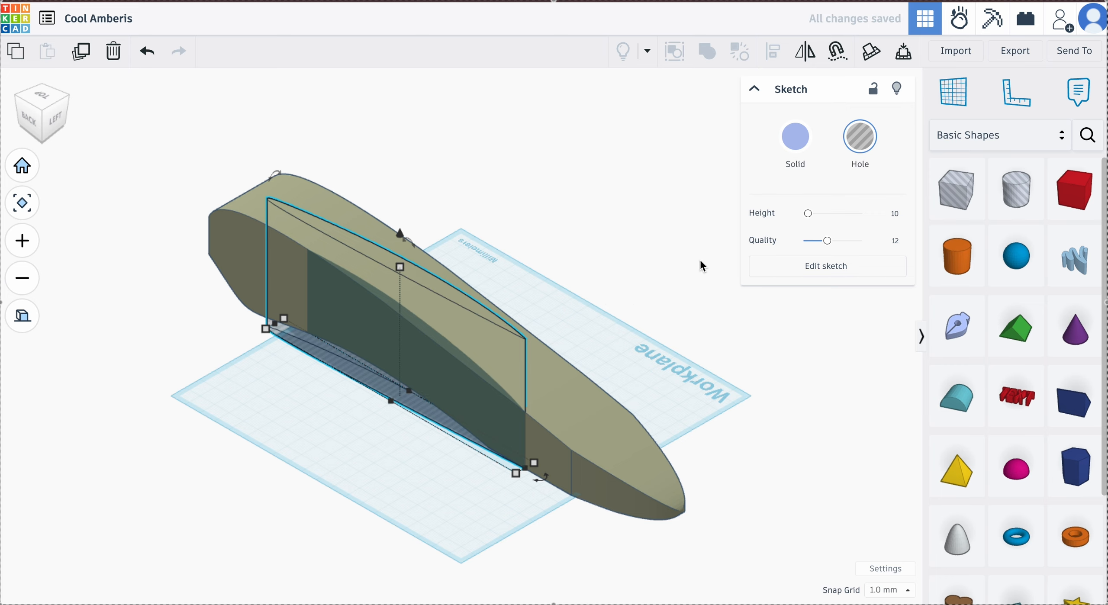
Try to mirror the side hole across the body's width, check it from above and undo the flip.
{"action": "left_click", "coordinate": [816, 62]}
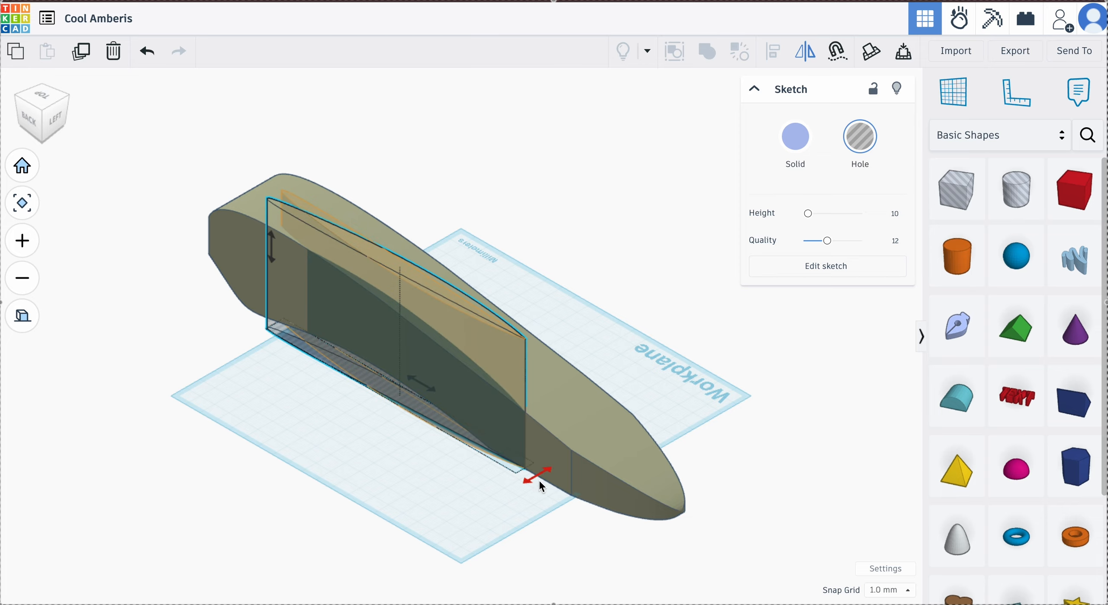
{"action": "left_click", "coordinate": [550, 473]}
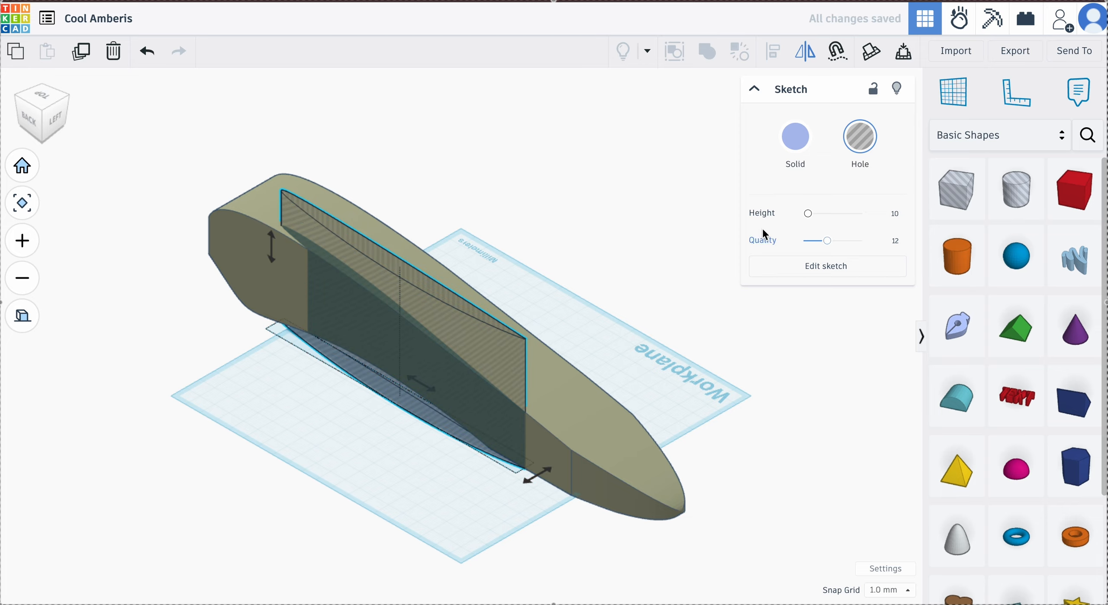
{"action": "left_click", "coordinate": [47, 103]}
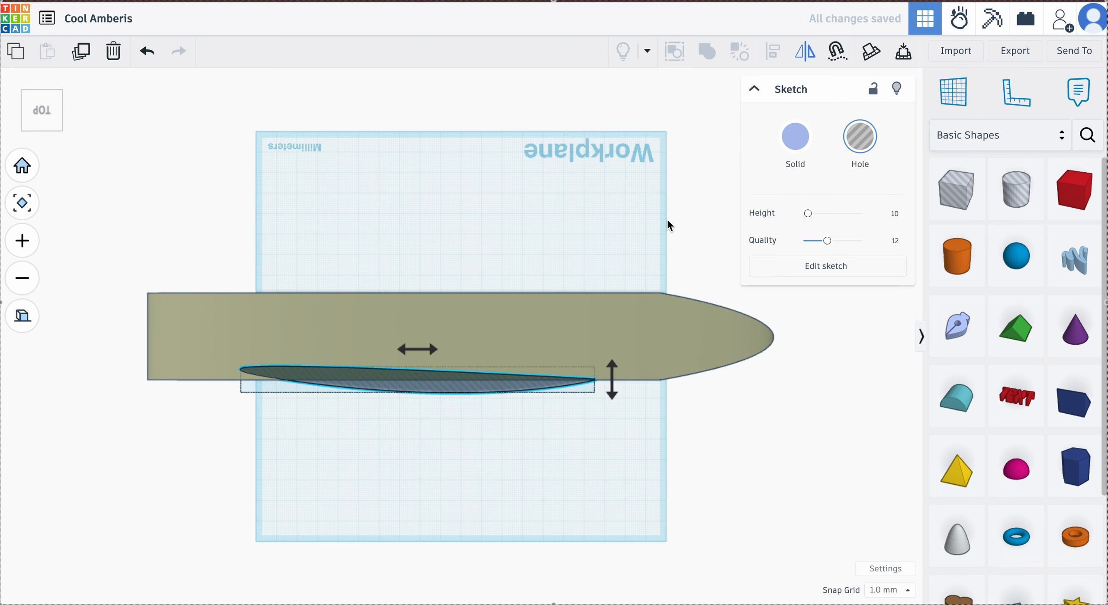
{"action": "left_click", "coordinate": [812, 57]}
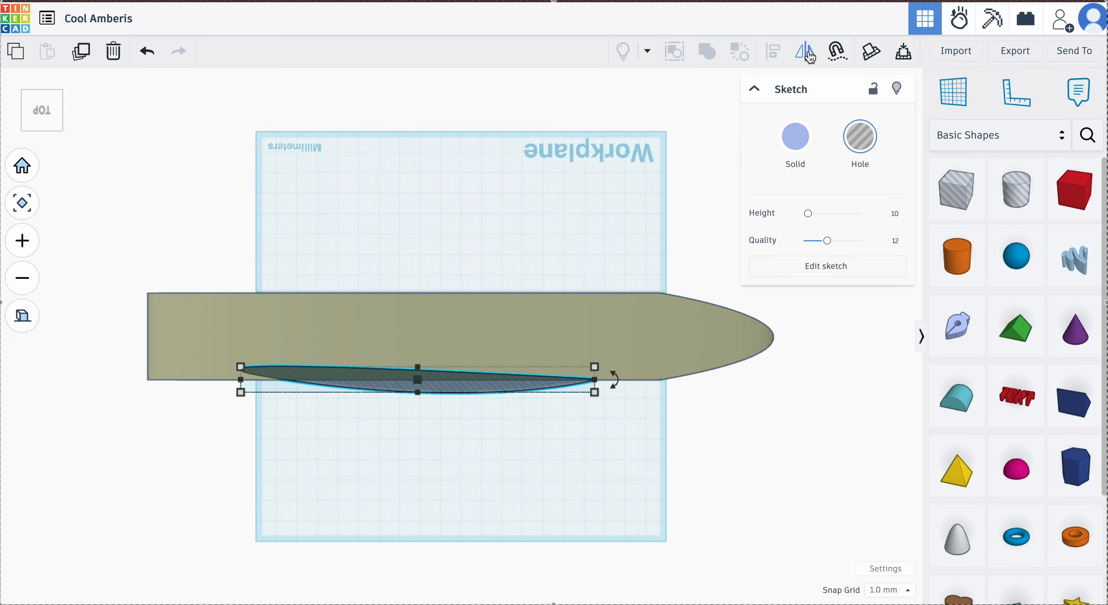
{"action": "left_click", "coordinate": [801, 61]}
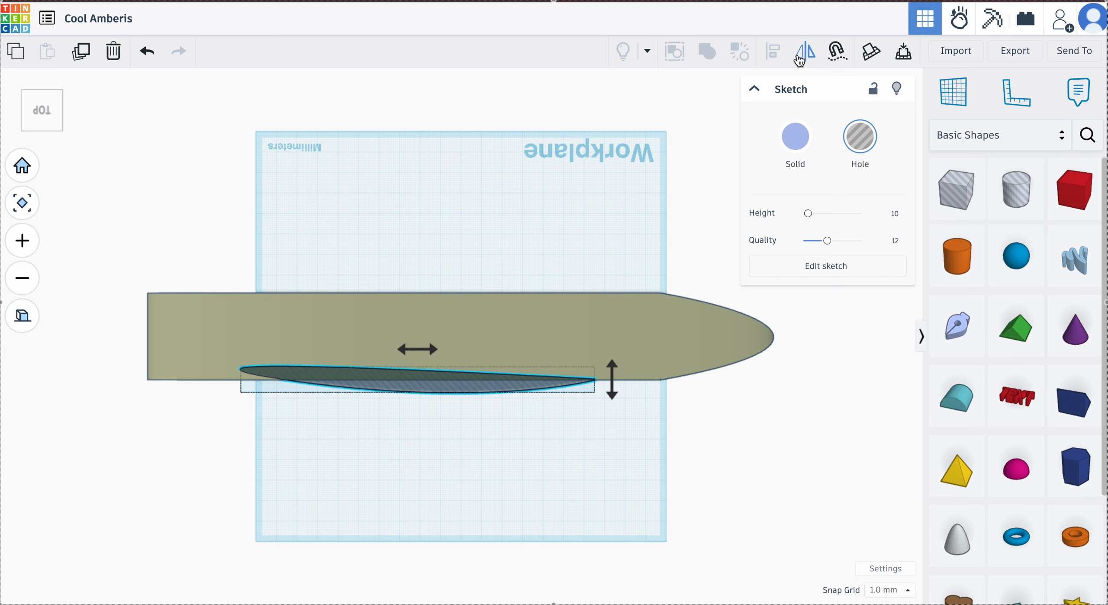
{"action": "key", "text": "ctrl+z"}
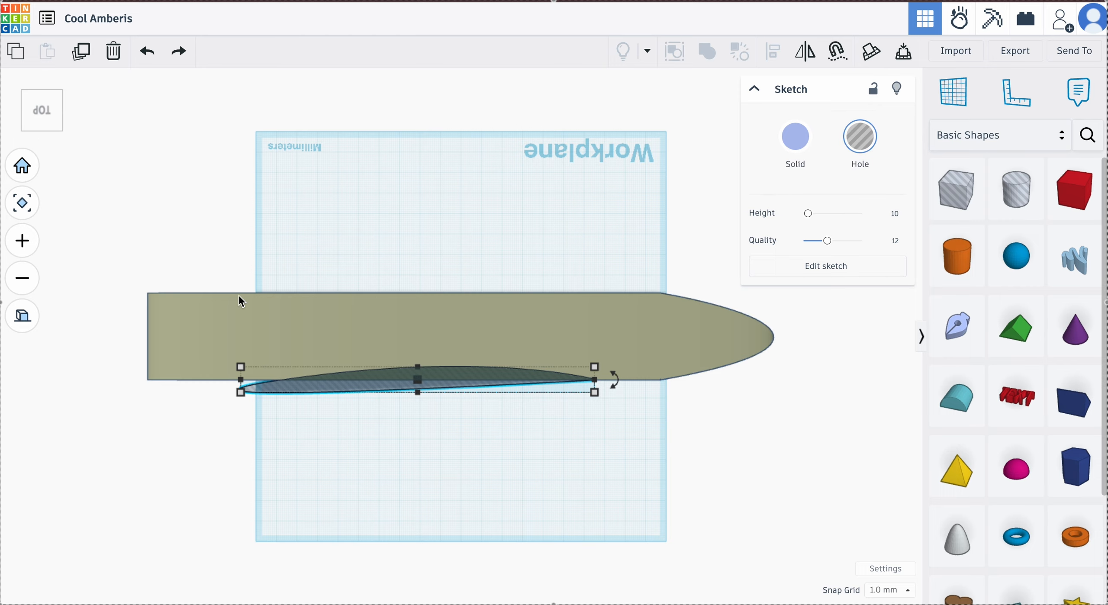
Union the side hole with the body to cut the concave curve into its flank.
{"action": "left_click", "coordinate": [228, 337], "text": "shift"}
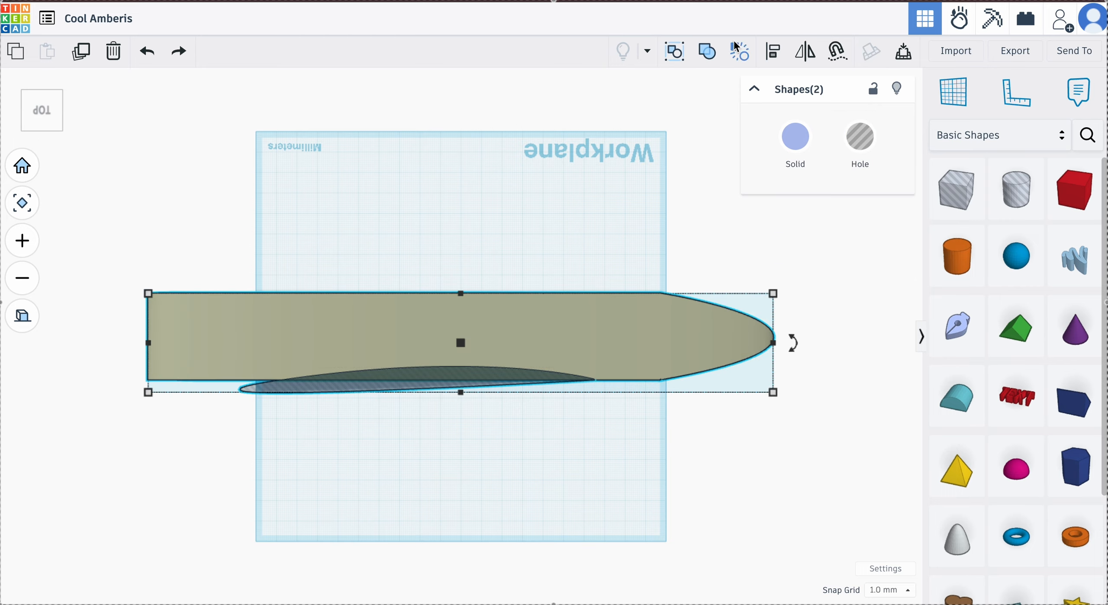
{"action": "left_click", "coordinate": [709, 53]}
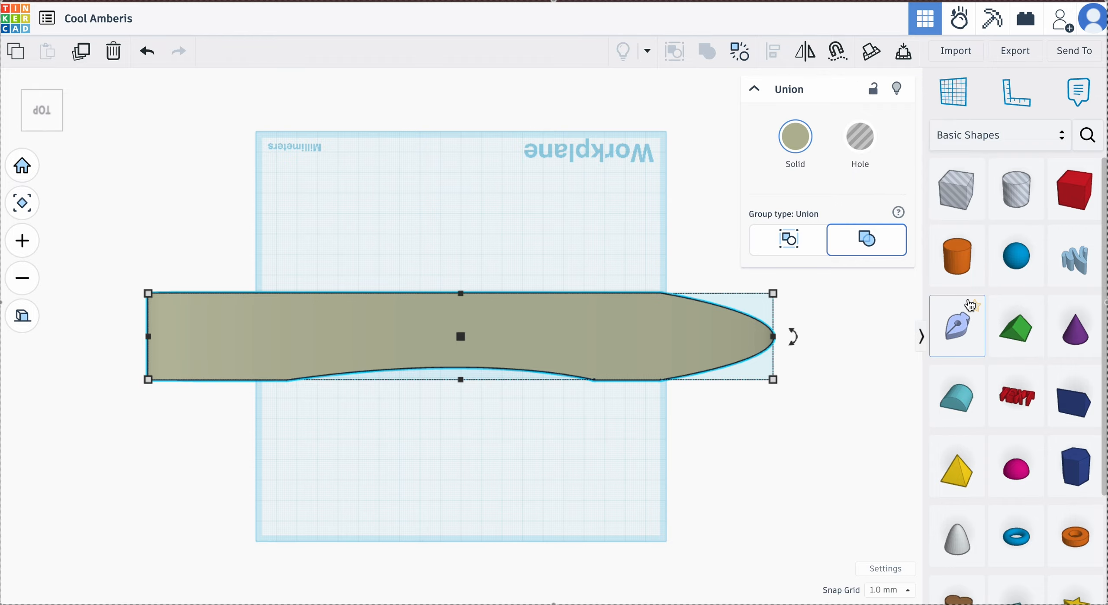
Sketch a closed slender profile on the body's opposite, uncut long side, with a curve about 150 mm long dipping into the body.
{"action": "left_click", "coordinate": [961, 323]}
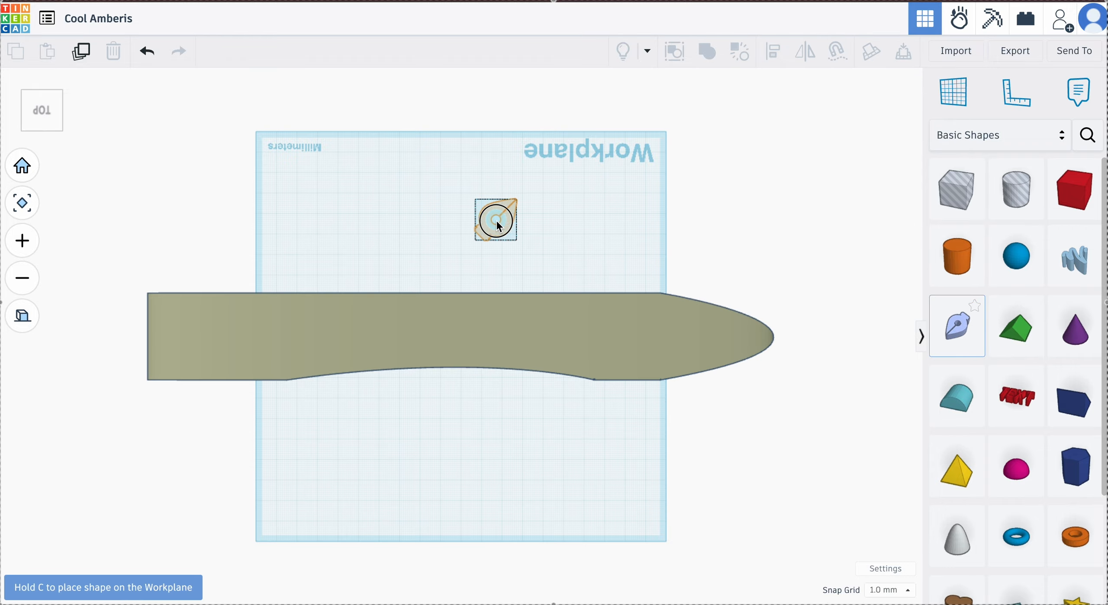
{"action": "left_click", "coordinate": [495, 219]}
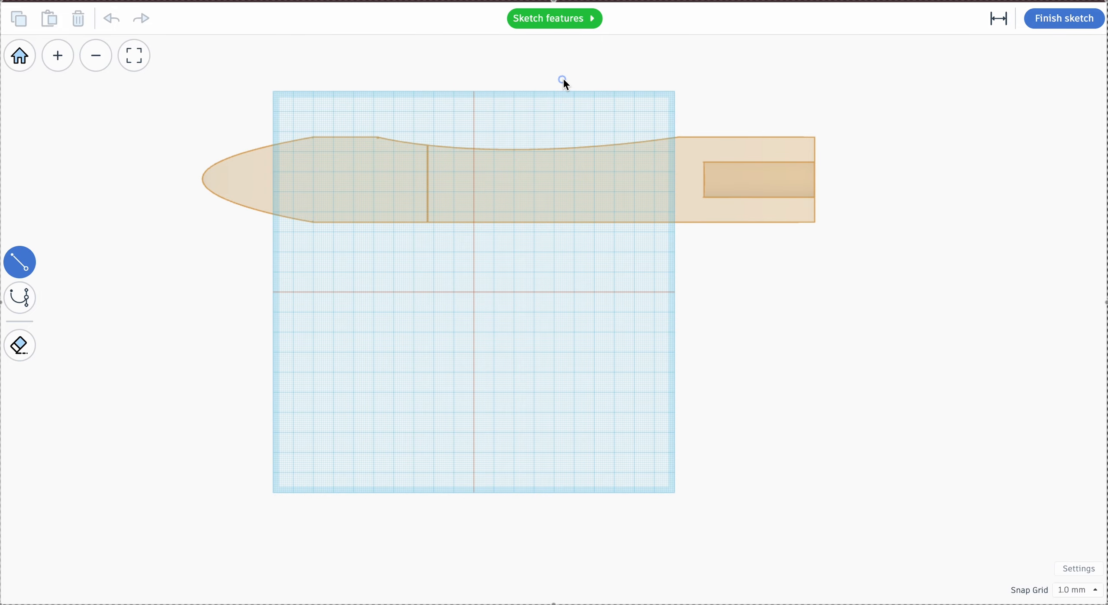
{"action": "left_click", "coordinate": [20, 298]}
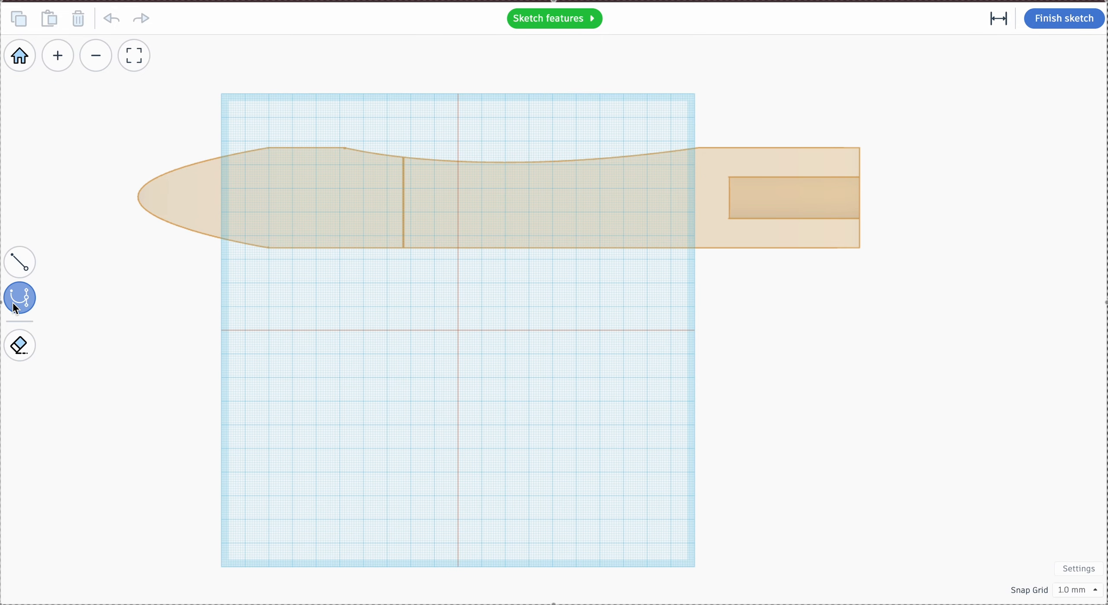
{"action": "left_click", "coordinate": [347, 247]}
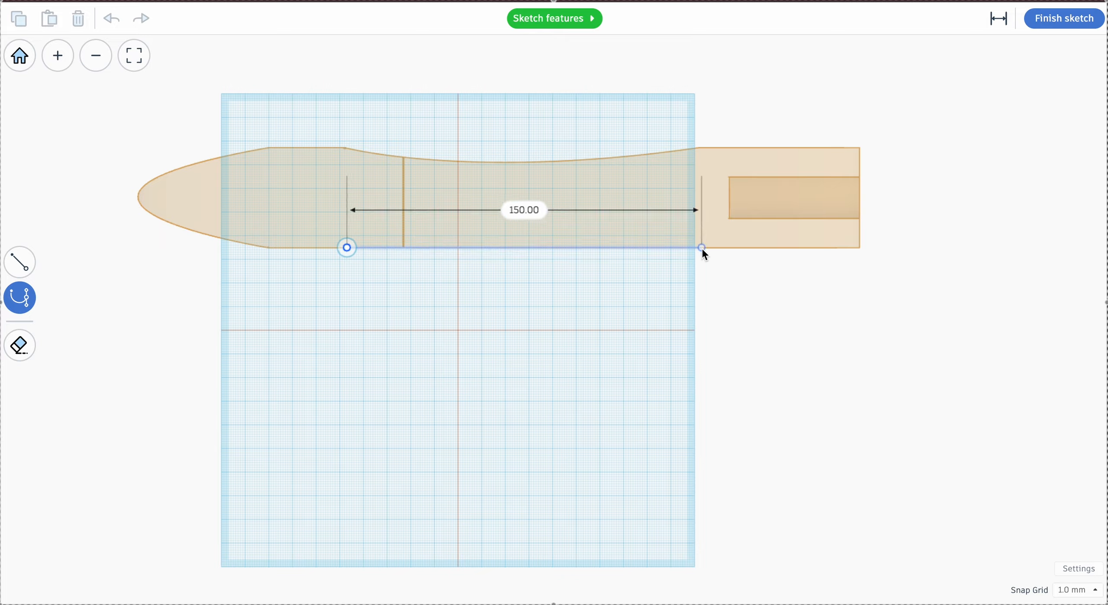
{"action": "left_click_drag", "start_coordinate": [701, 247], "coordinate": [849, 280]}
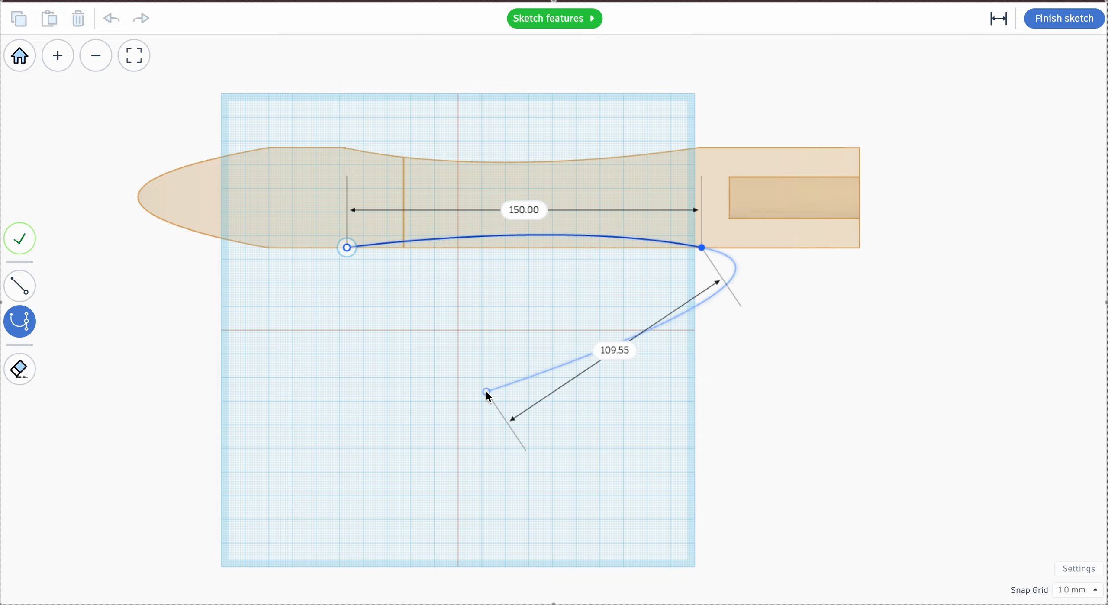
{"action": "left_click", "coordinate": [349, 255]}
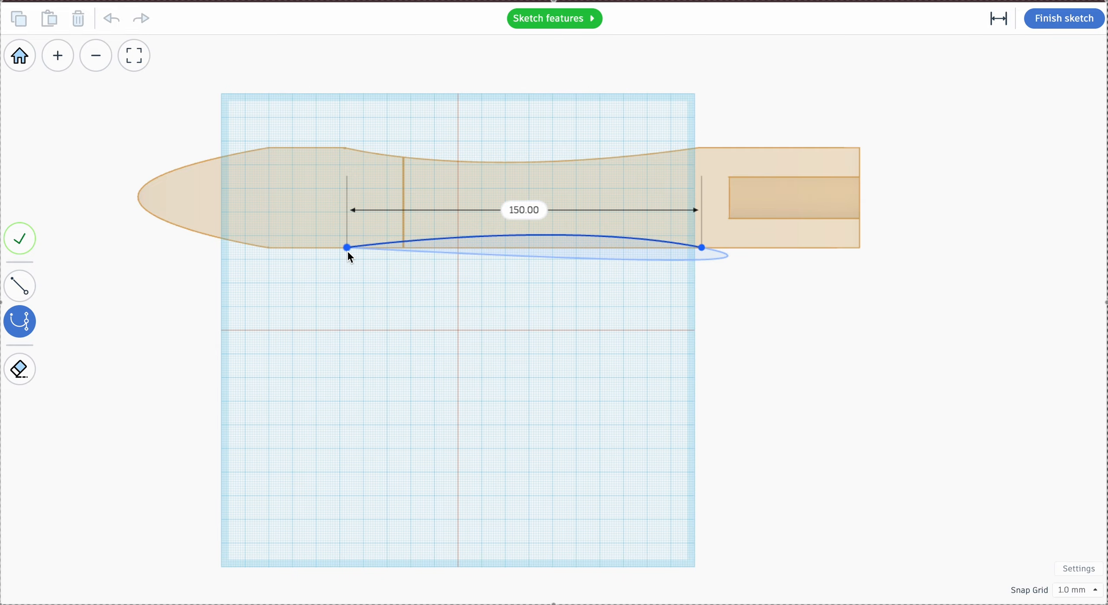
{"action": "left_click", "coordinate": [349, 254]}
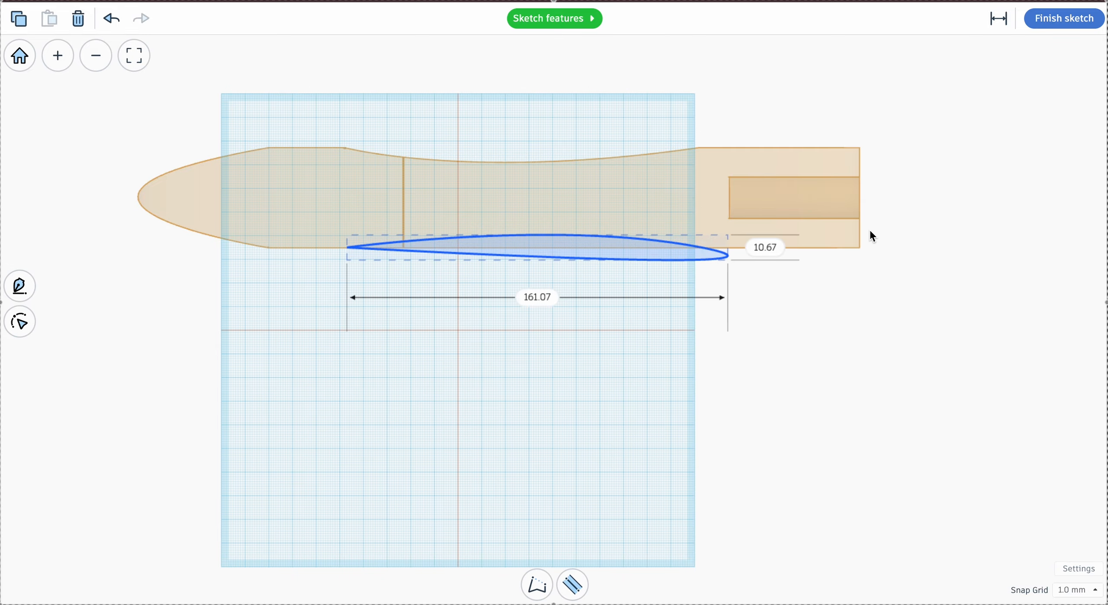
Finish the second side profile sketch and turn it into a hole, viewed from the front.
{"action": "left_click", "coordinate": [1065, 19]}
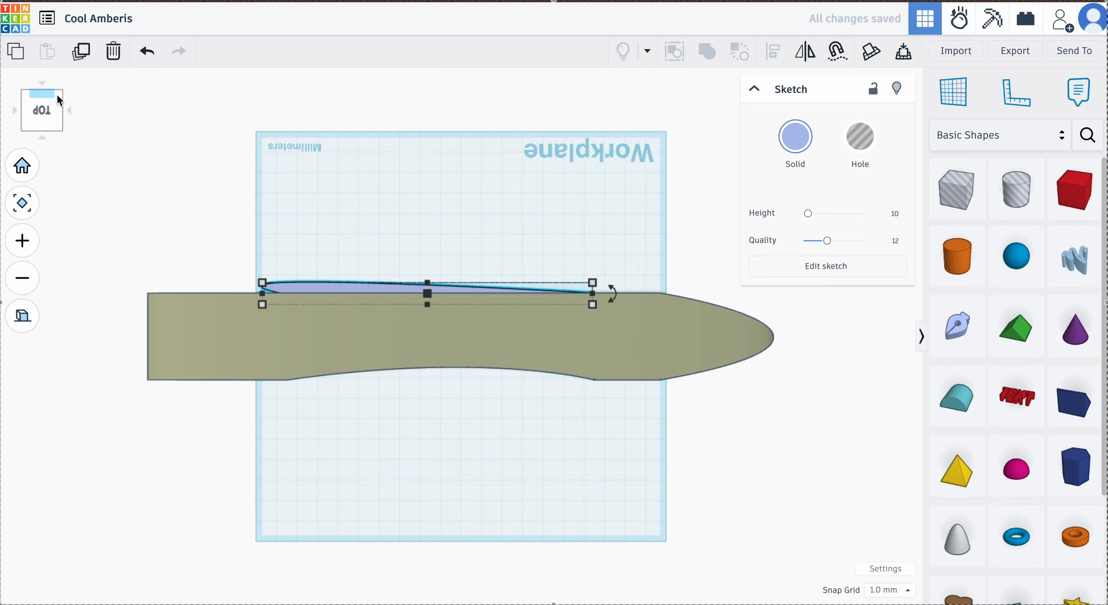
{"action": "left_click", "coordinate": [23, 167]}
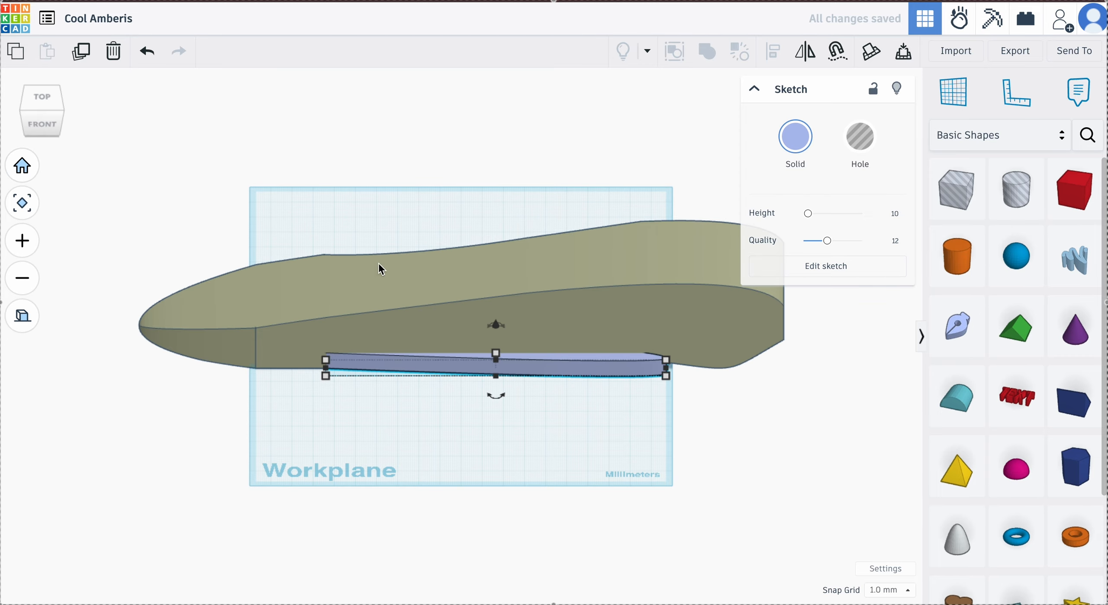
{"action": "left_click", "coordinate": [871, 159]}
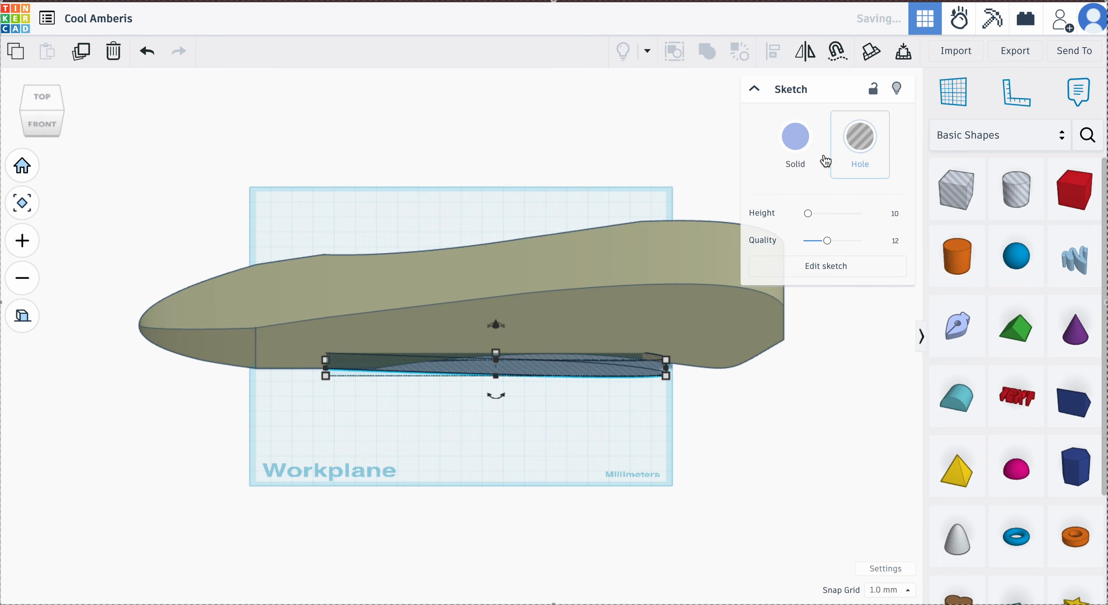
Stretch the second side hole to 82 mm tall and union it with the body to cut the matching concave flank.
{"action": "left_click_drag", "start_coordinate": [496, 353], "coordinate": [509, 126]}
{"action": "key", "text": "ctrl+z"}
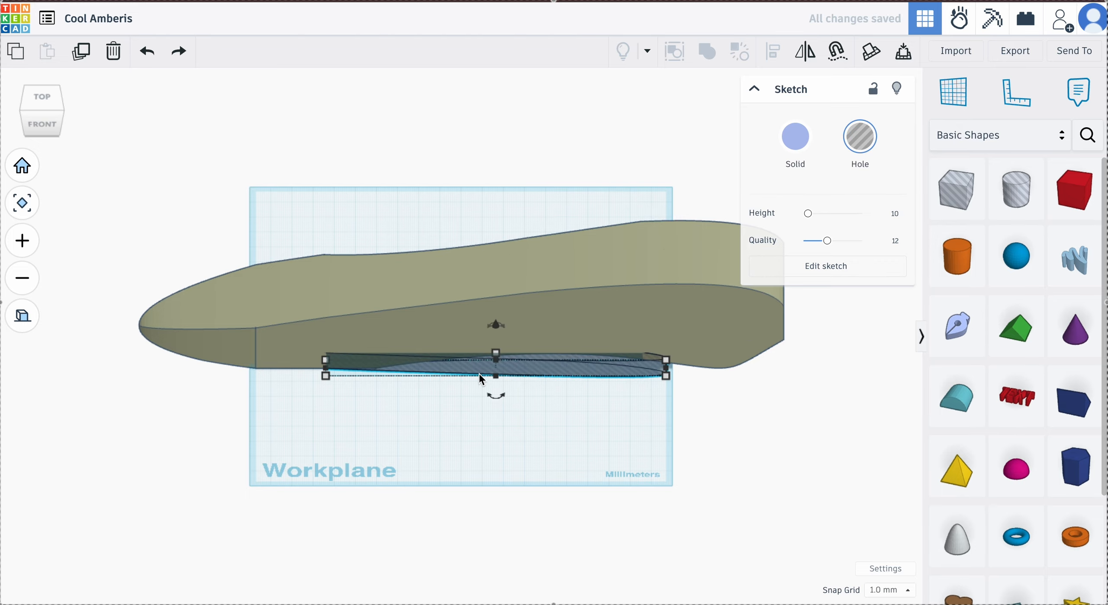
{"action": "left_click", "coordinate": [23, 117]}
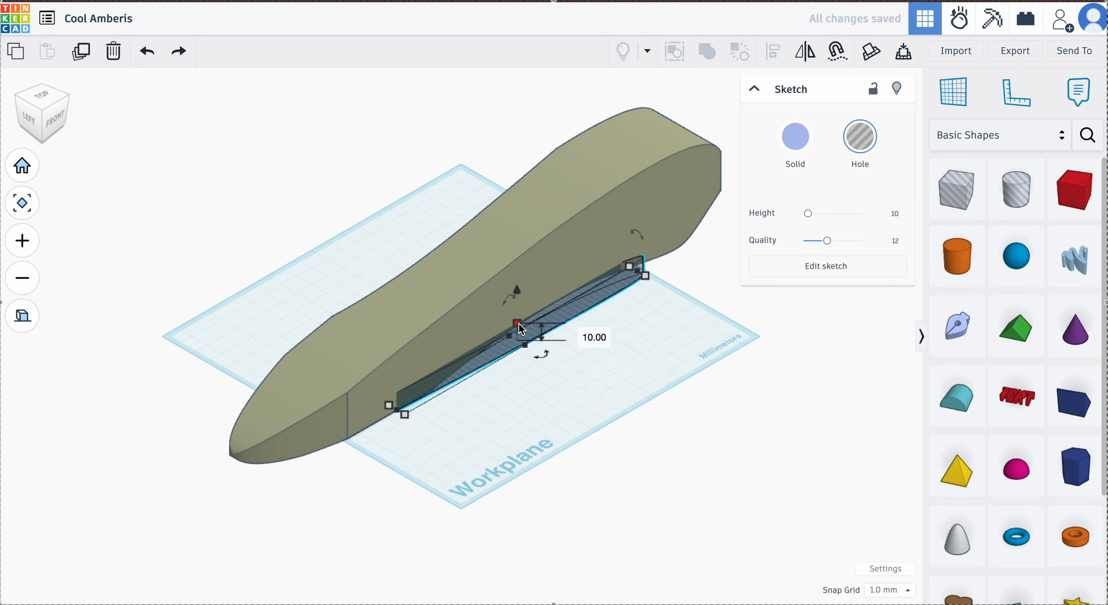
{"action": "left_click_drag", "start_coordinate": [519, 325], "coordinate": [521, 204]}
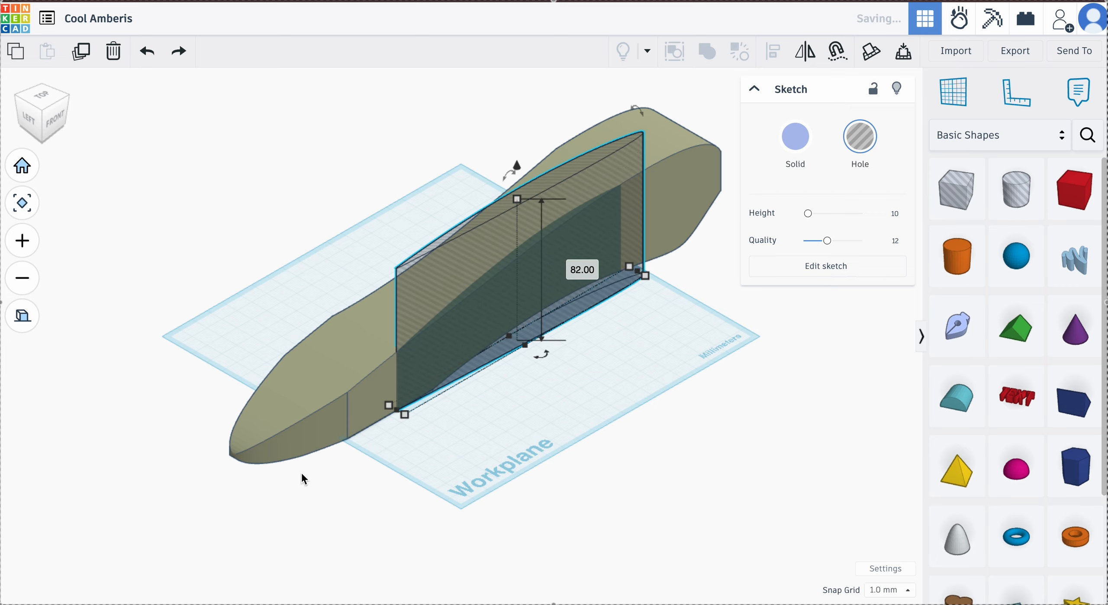
{"action": "left_click", "coordinate": [305, 394], "text": "shift"}
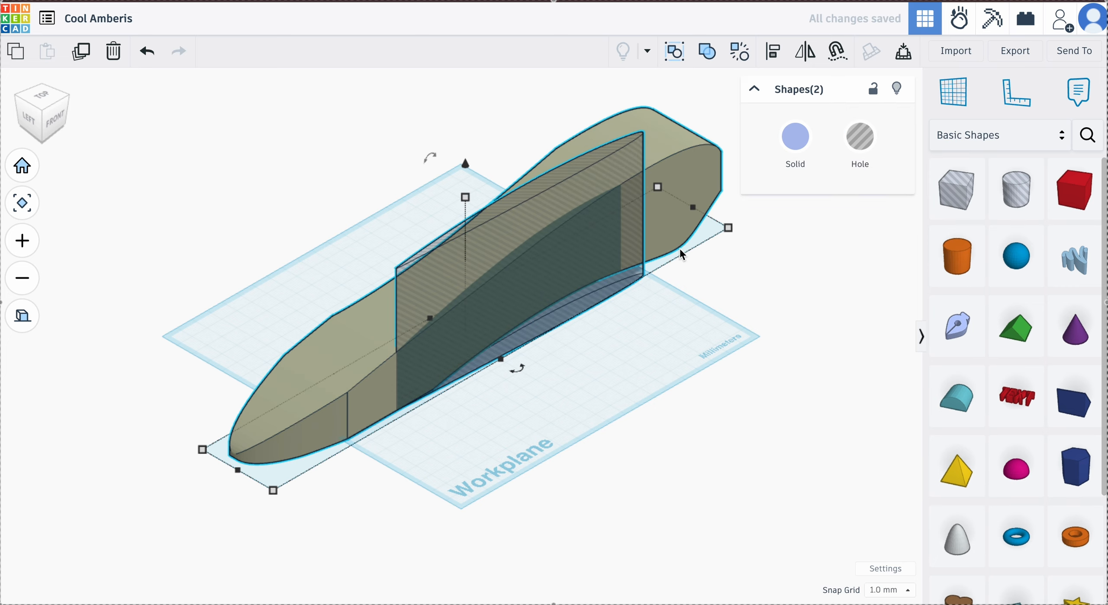
{"action": "left_click", "coordinate": [708, 52]}
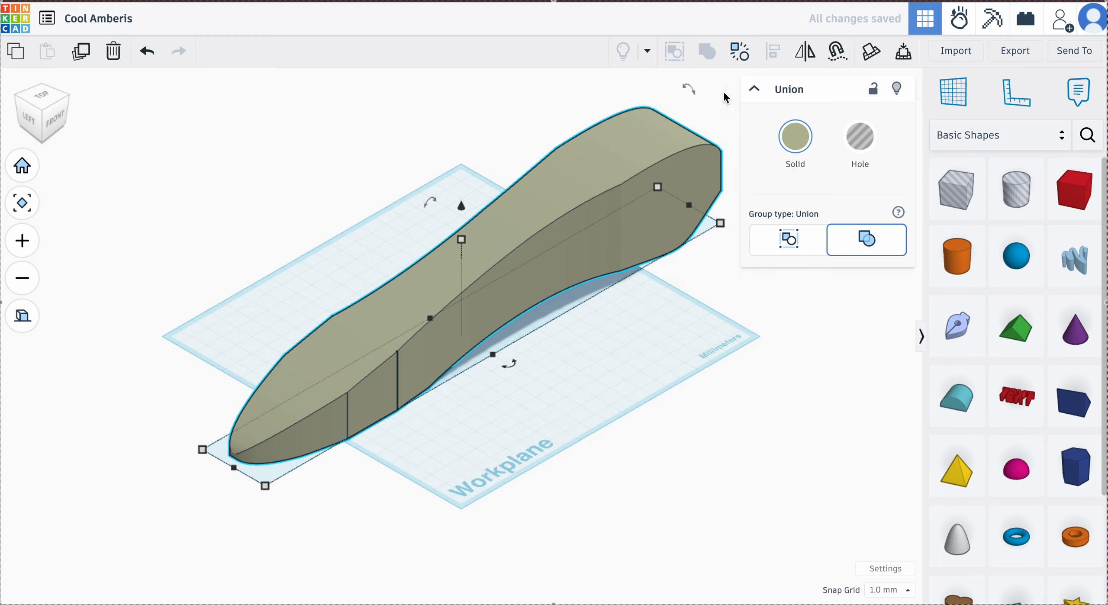
{"action": "left_click", "coordinate": [57, 96]}
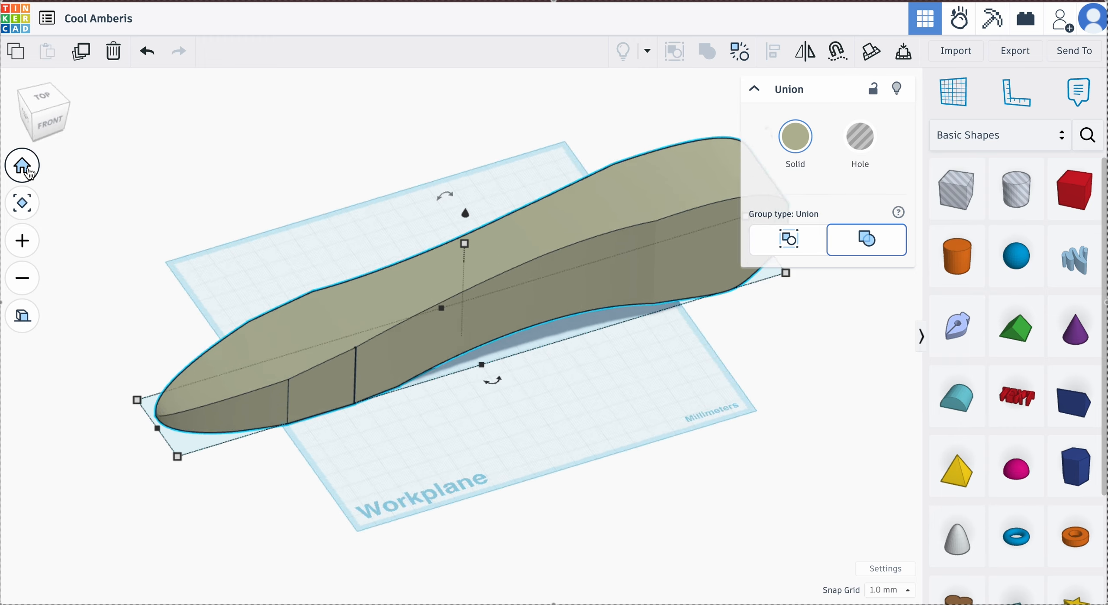
{"action": "left_click", "coordinate": [347, 528]}
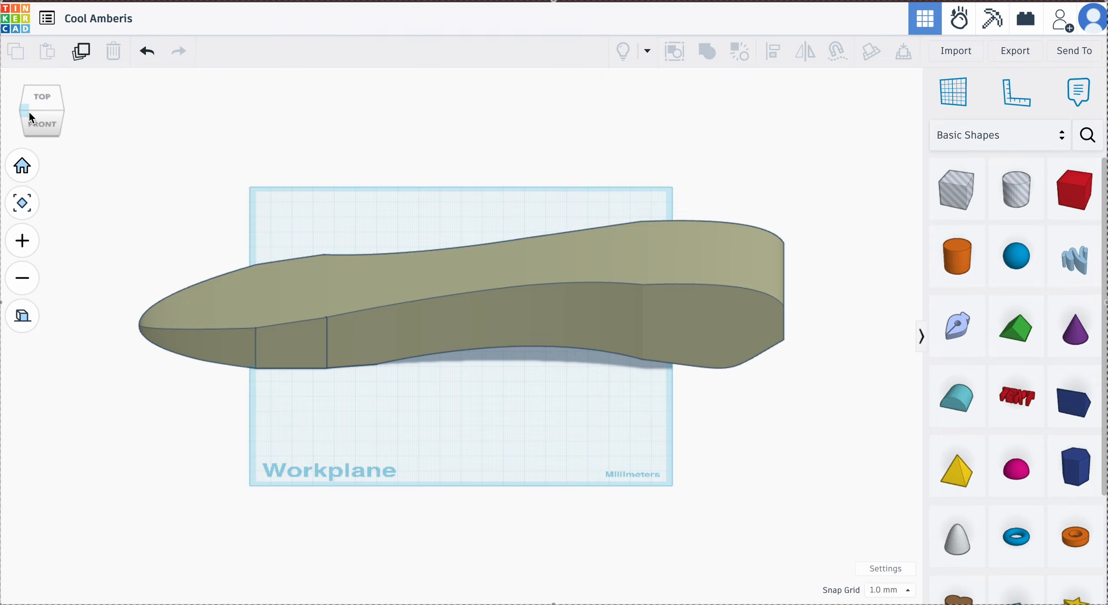
{"action": "left_click_drag", "start_coordinate": [42, 131], "coordinate": [69, 125]}
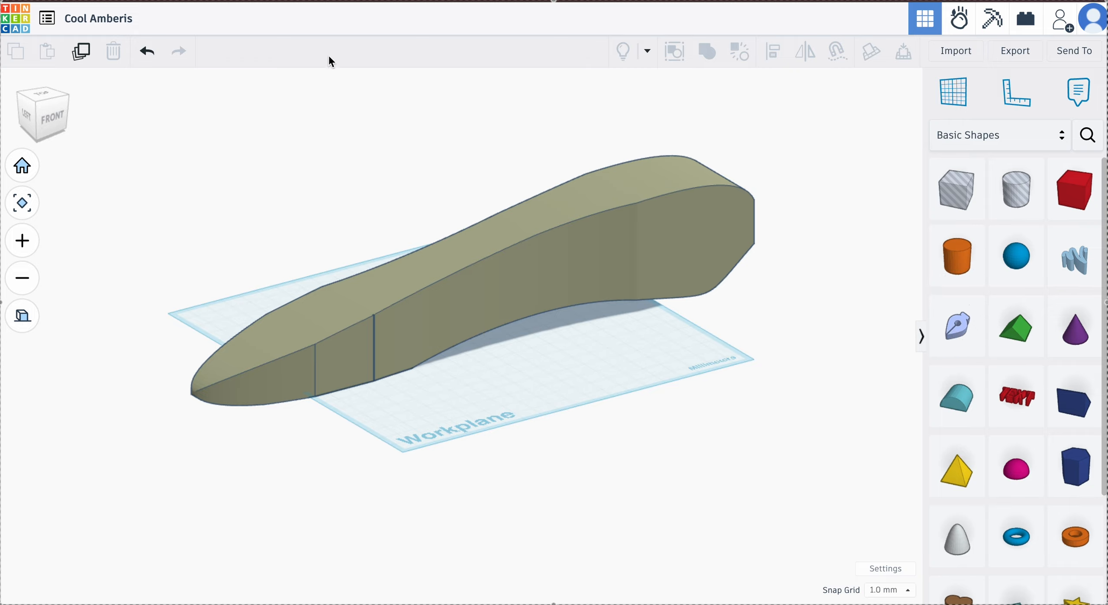
Rename the design to the author's title and surname followed by "- C02 Car Design".
{"action": "left_click", "coordinate": [130, 21]}
{"action": "type", "text": "Mr Buhagiar - C02 Car Design"}
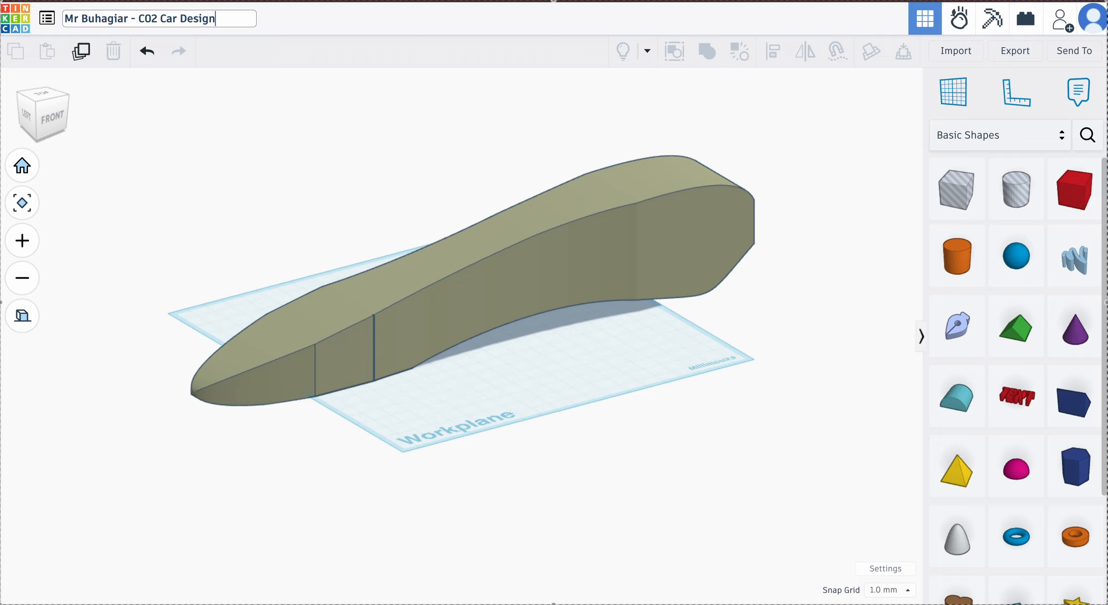
{"action": "key", "text": "Return"}
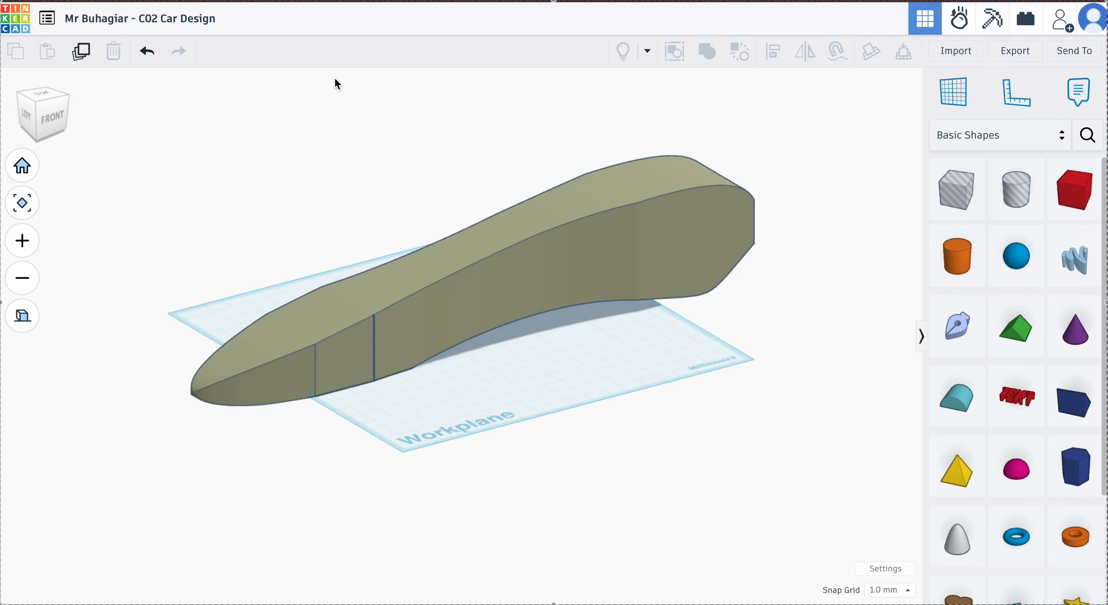
{"action": "key", "text": "super+shift+5"}
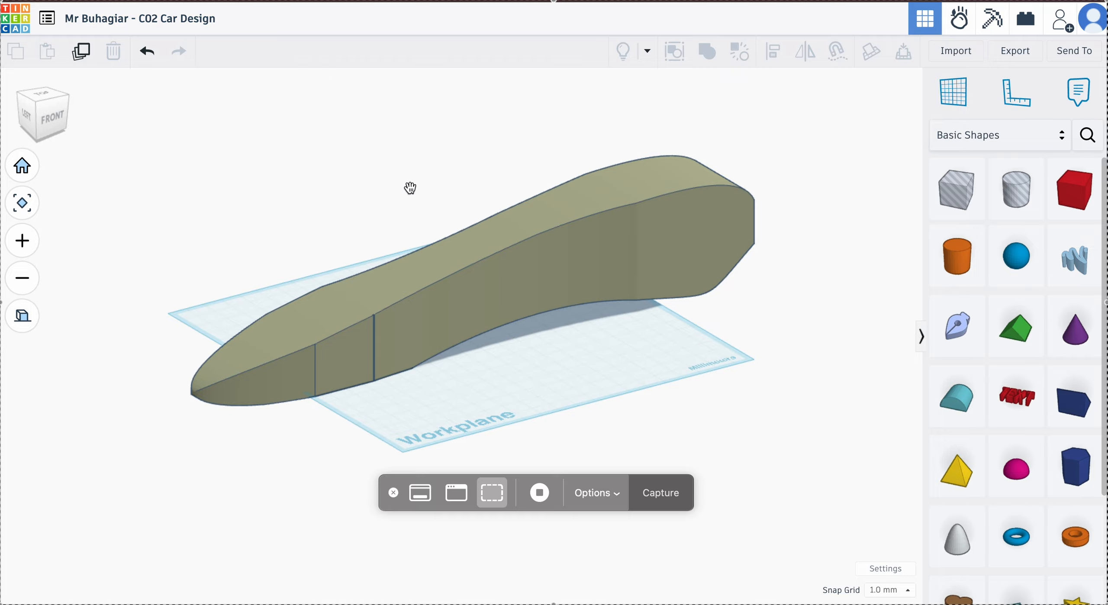